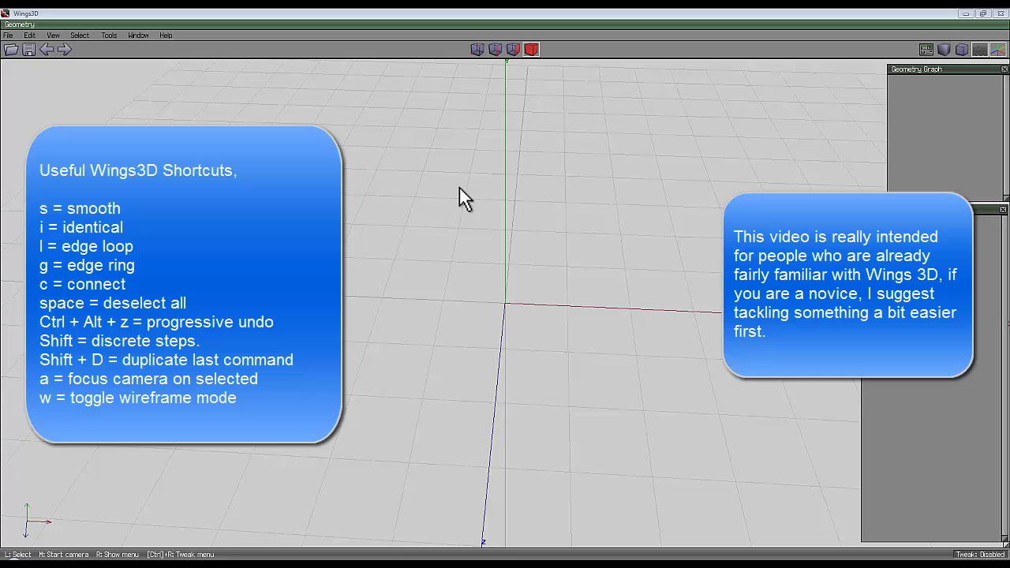
Create a sphere at the origin of the empty scene.
{"action": "right_click", "coordinate": [461, 187]}
{"action": "left_click", "coordinate": [466, 225]}
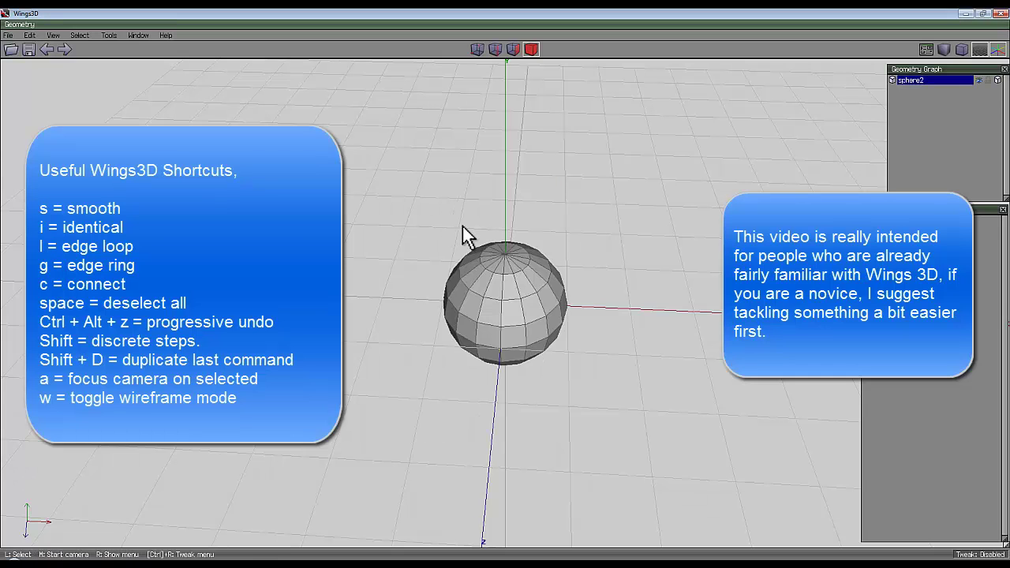
{"action": "middle_click", "coordinate": [505, 291]}
{"action": "scroll", "coordinate": [505, 291], "scroll_direction": "up", "scroll_amount": 5}
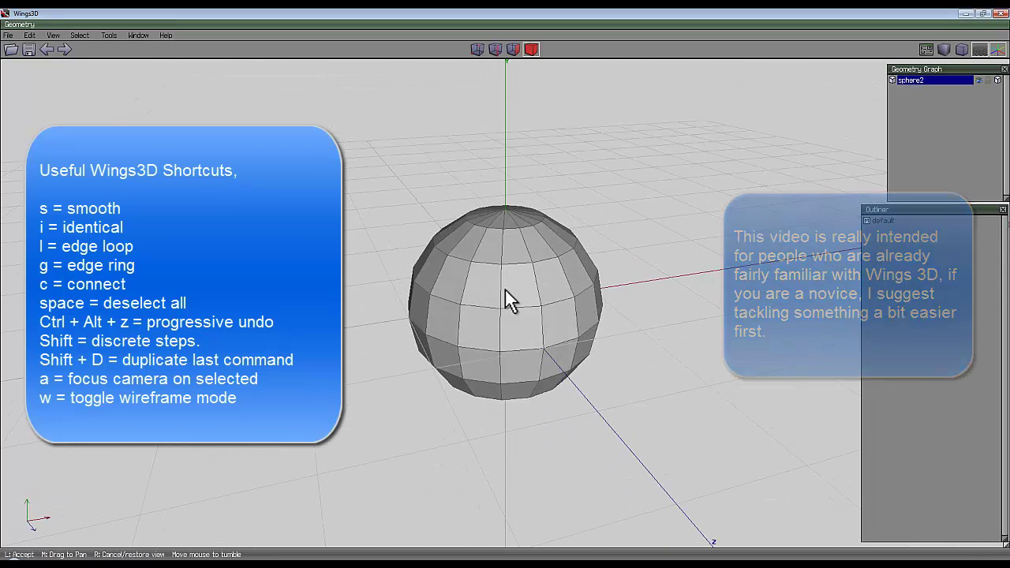
{"action": "left_click", "coordinate": [506, 290]}
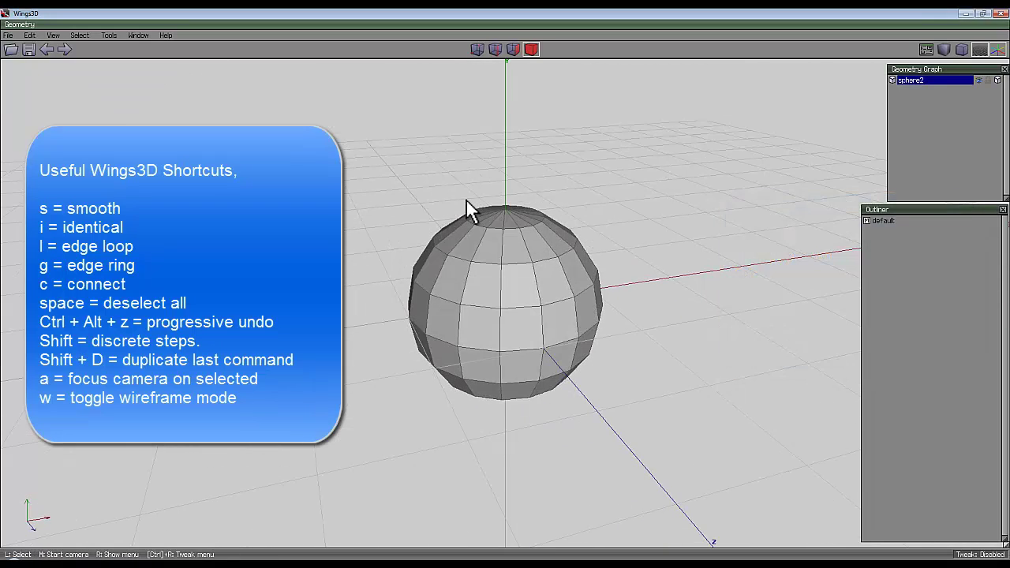
Select the 32 faces around the sphere's top pole and intrude them to hollow it into a thin-walled open bowl.
{"action": "left_click", "coordinate": [477, 49]}
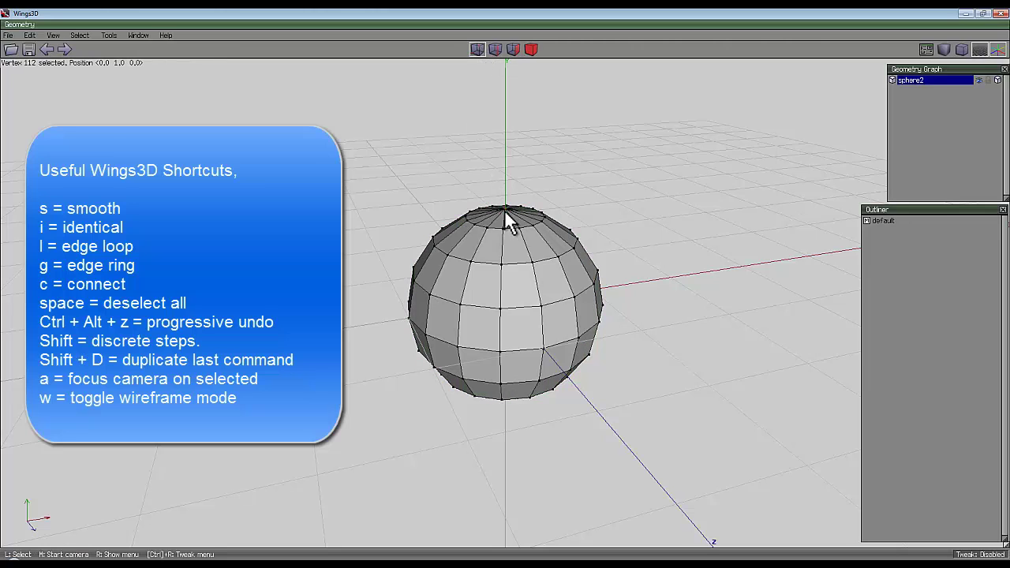
{"action": "left_click", "coordinate": [513, 49]}
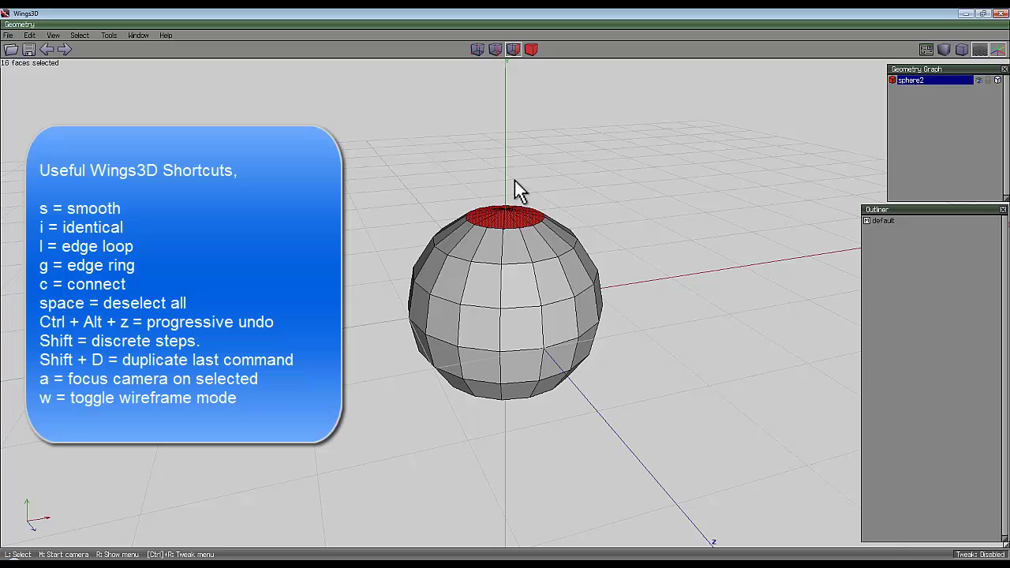
{"action": "key", "text": "plus"}
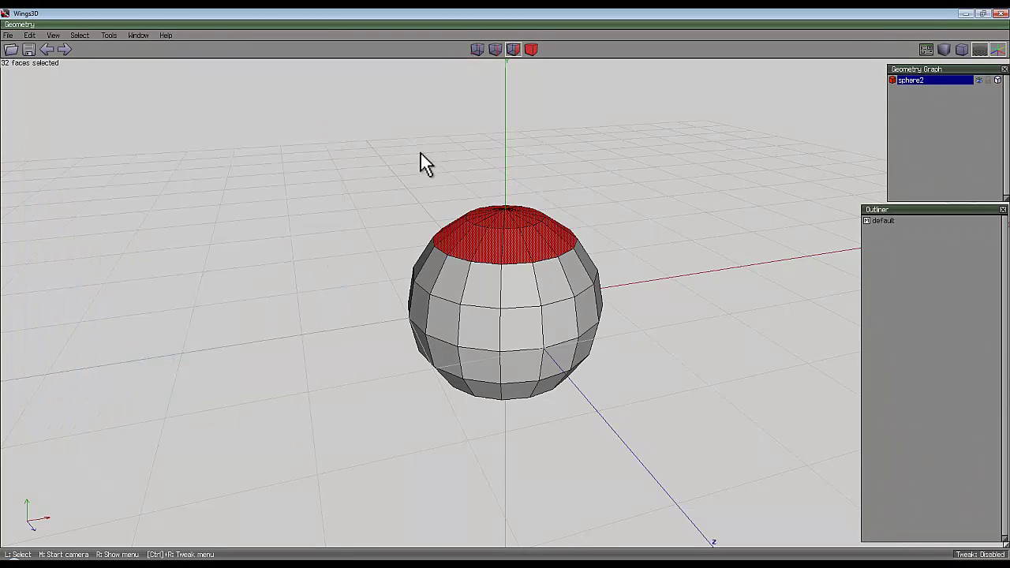
{"action": "right_click", "coordinate": [425, 158]}
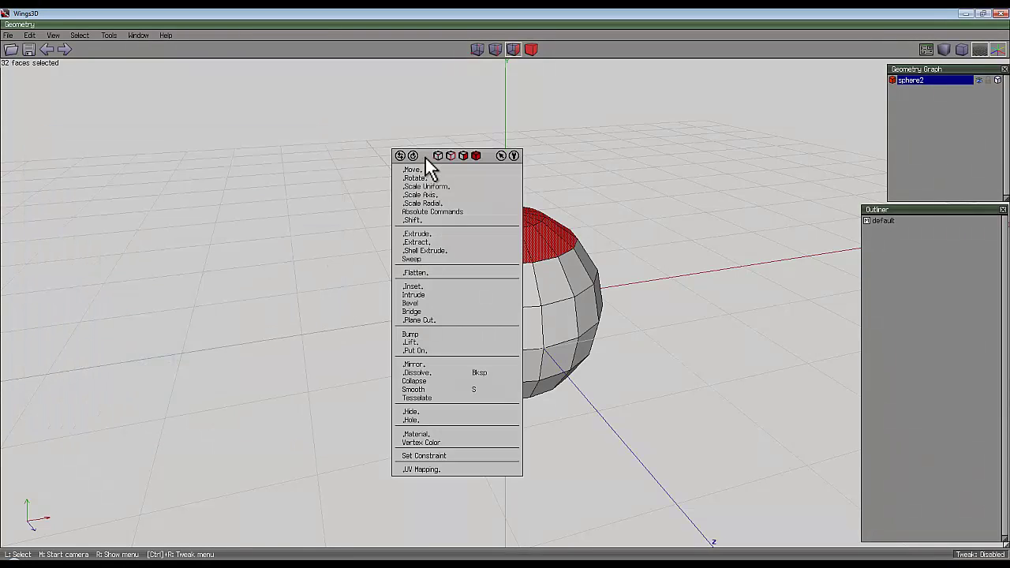
{"action": "left_click", "coordinate": [433, 296]}
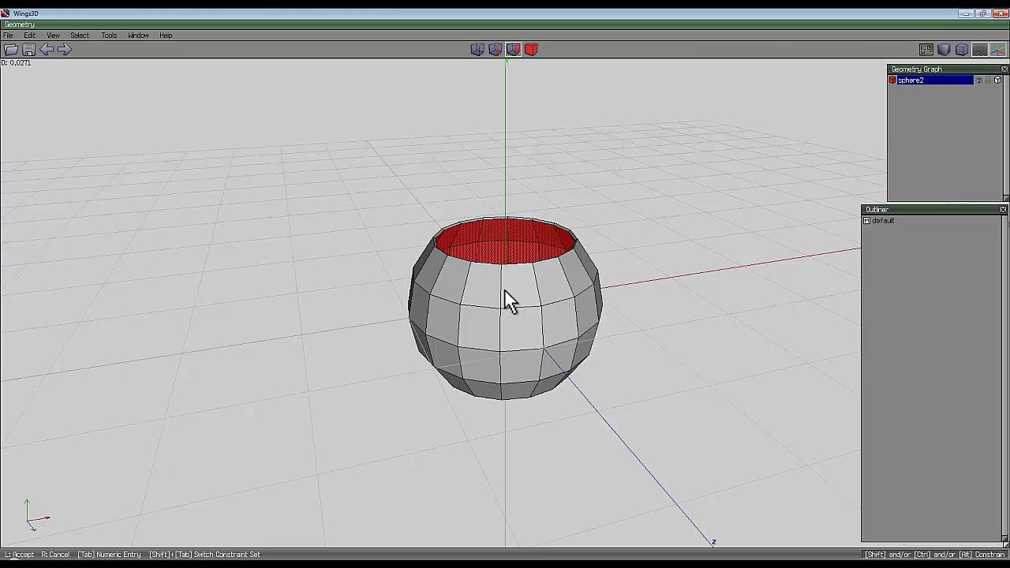
{"action": "left_click", "coordinate": [506, 290]}
Show the model in wireframe and scale the bowl's inner shell down along the Y axis.
{"action": "key", "text": "w"}
{"action": "middle_click", "coordinate": [427, 146]}
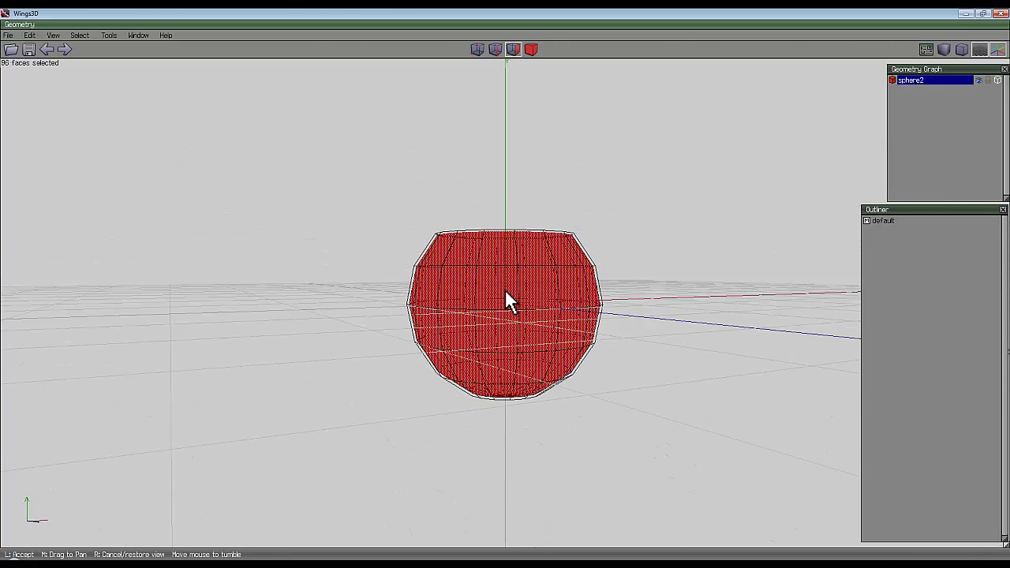
{"action": "left_click", "coordinate": [504, 289]}
{"action": "right_click", "coordinate": [426, 147]}
{"action": "left_click", "coordinate": [442, 183]}
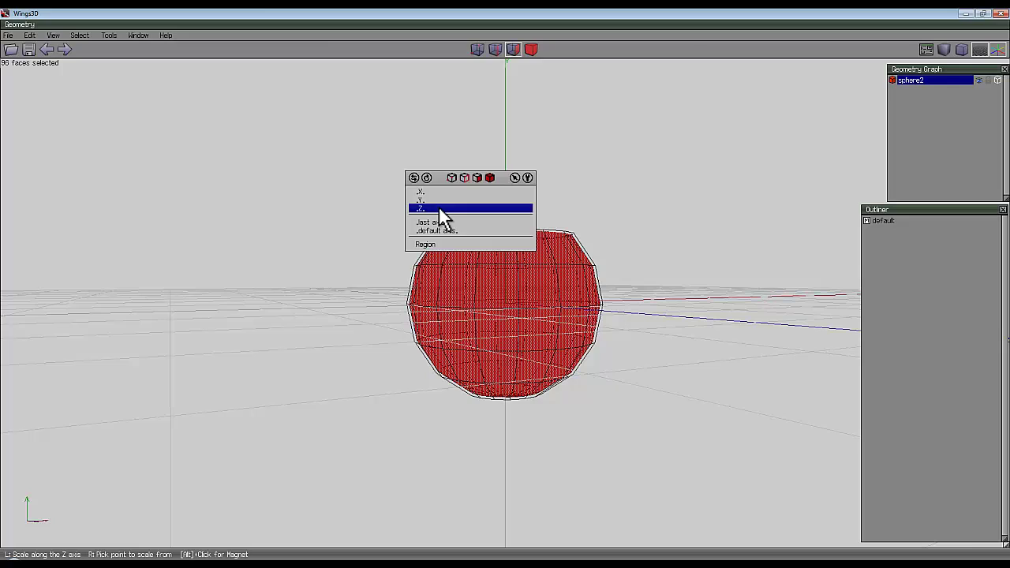
{"action": "left_click", "coordinate": [439, 208]}
{"action": "left_click", "coordinate": [504, 289]}
Move the inner shell slightly upward along the Y axis to thicken the bowl's base, and clear the selection.
{"action": "right_click", "coordinate": [434, 196]}
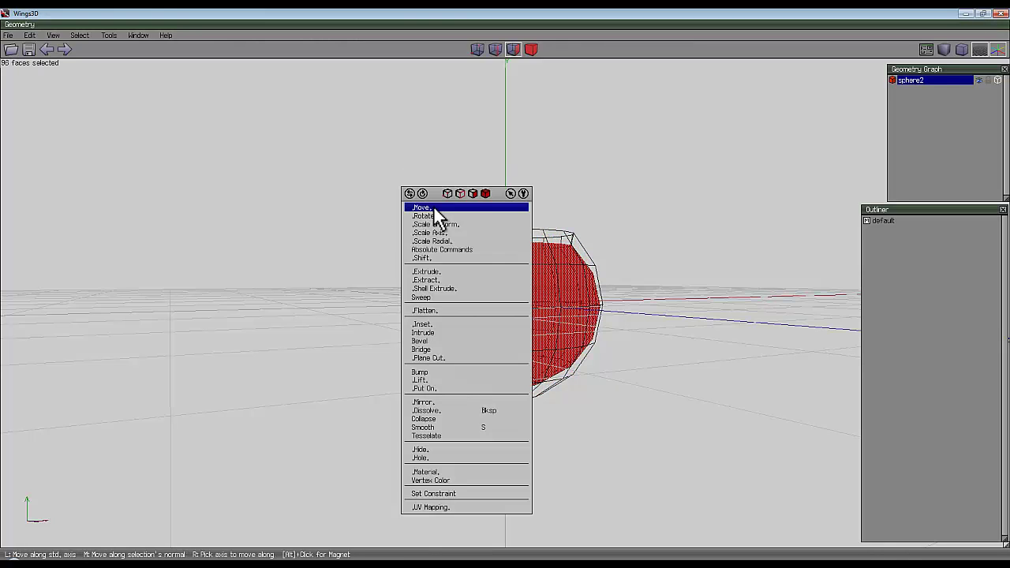
{"action": "left_click", "coordinate": [436, 208]}
{"action": "left_click", "coordinate": [439, 244]}
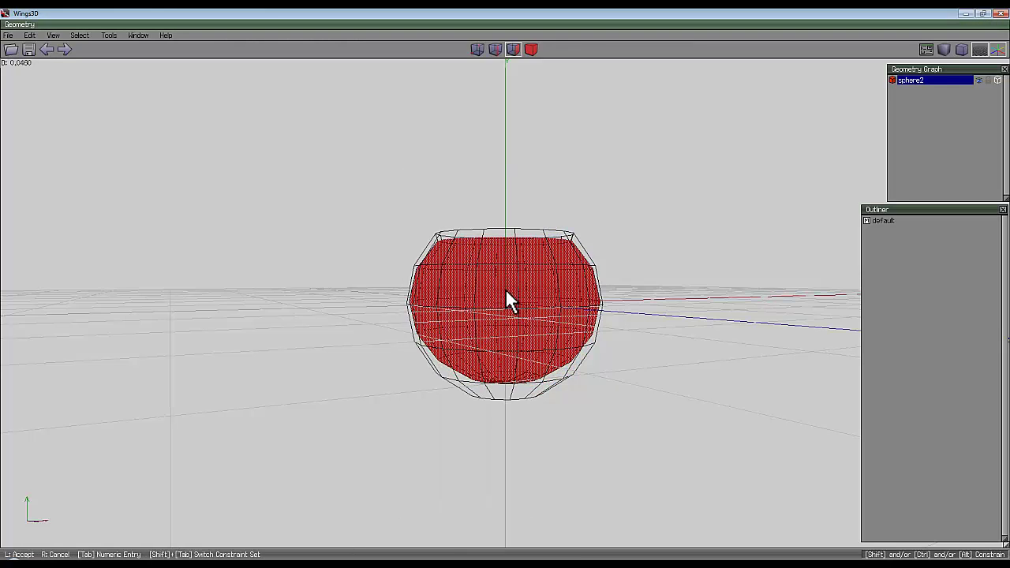
{"action": "left_click", "coordinate": [506, 291]}
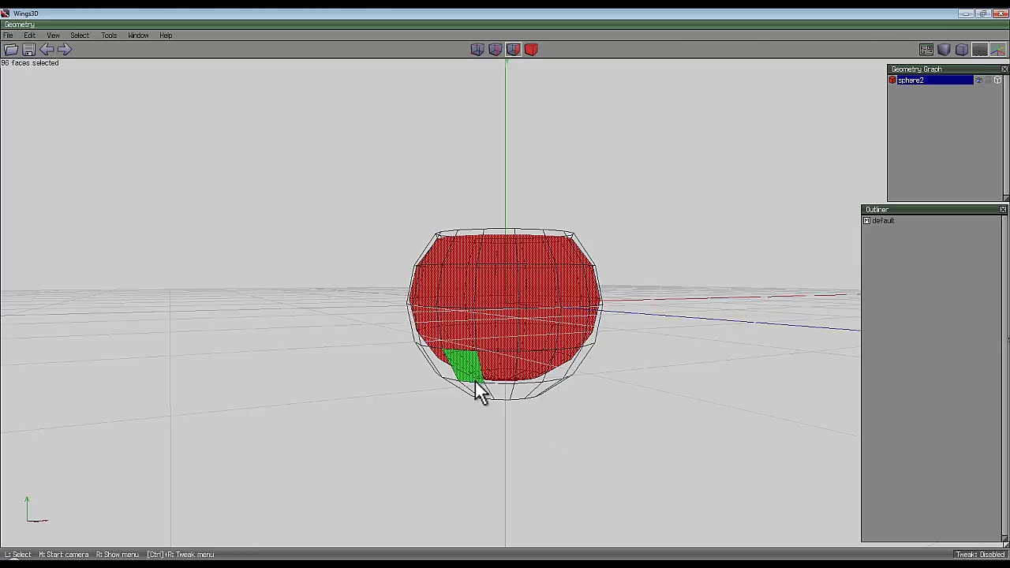
{"action": "mouse_move", "coordinate": [348, 240]}
{"action": "middle_mouse_down"}
{"action": "mouse_move", "coordinate": [506, 288]}
{"action": "mouse_move", "coordinate": [347, 241]}
{"action": "middle_mouse_up"}
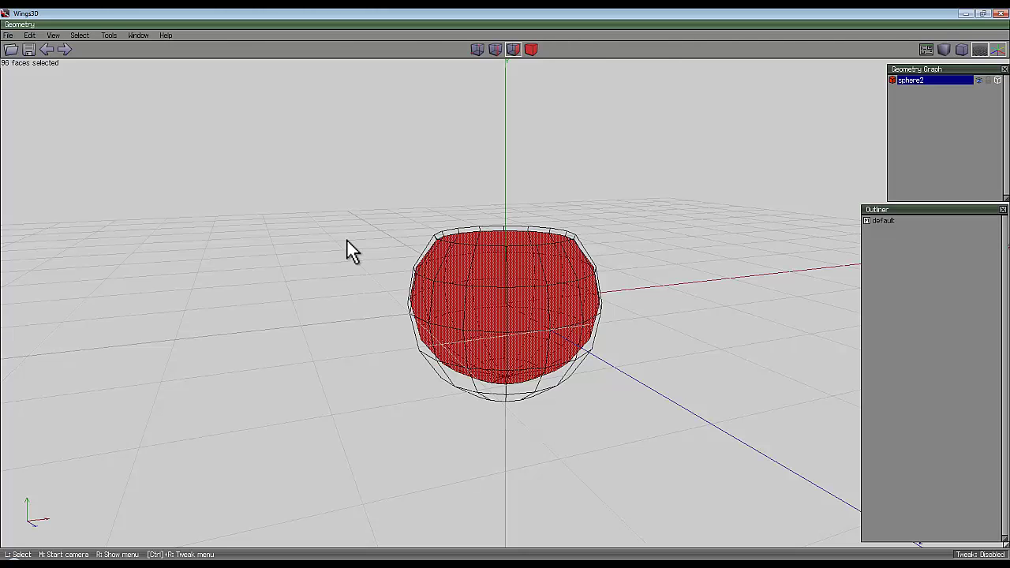
{"action": "key", "text": "space"}
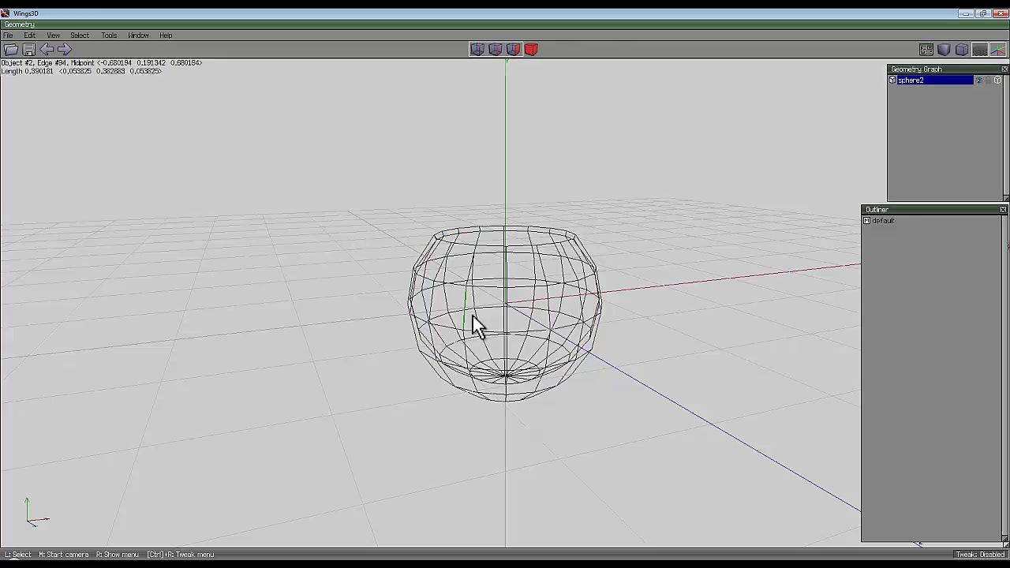
Select the inner and outer edge loops just below the bowl's equator and scale them radially outward around Y.
{"action": "middle_click", "coordinate": [482, 278]}
{"action": "left_click", "coordinate": [505, 290]}
{"action": "middle_click", "coordinate": [482, 278]}
{"action": "left_click", "coordinate": [505, 290]}
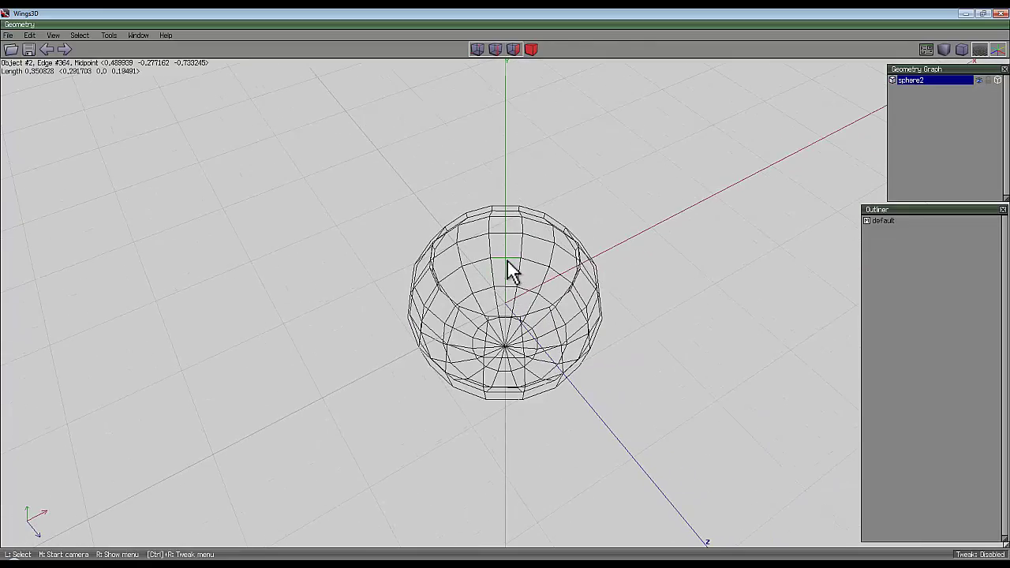
{"action": "left_click", "coordinate": [504, 263]}
{"action": "middle_click", "coordinate": [502, 289]}
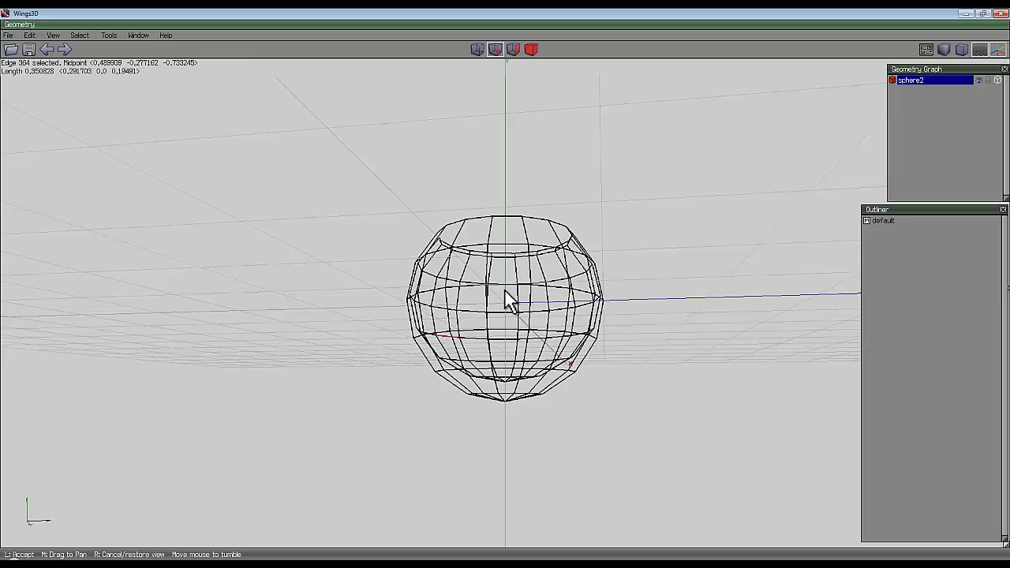
{"action": "left_click", "coordinate": [460, 340]}
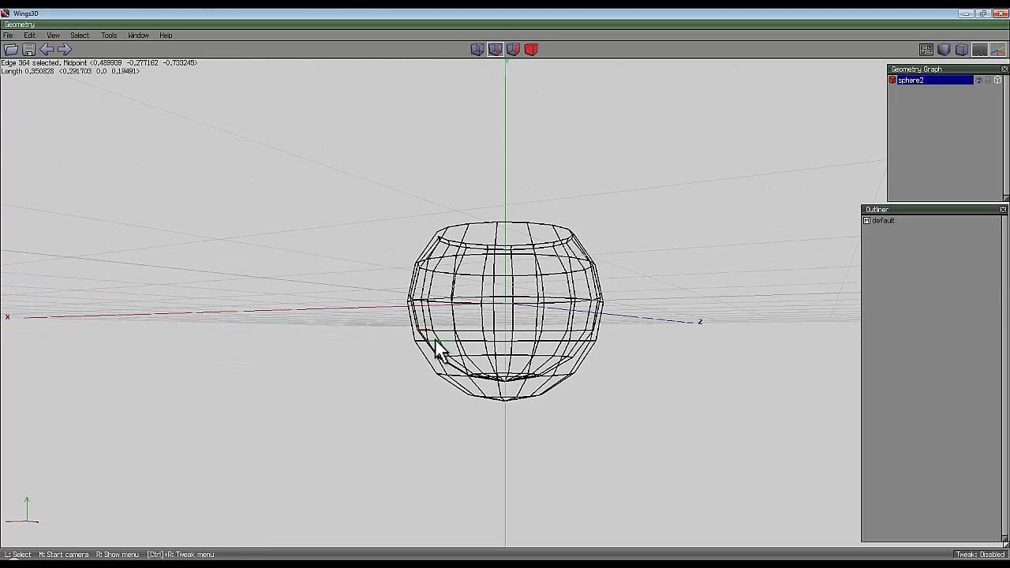
{"action": "left_click", "coordinate": [436, 344]}
{"action": "key", "text": "l"}
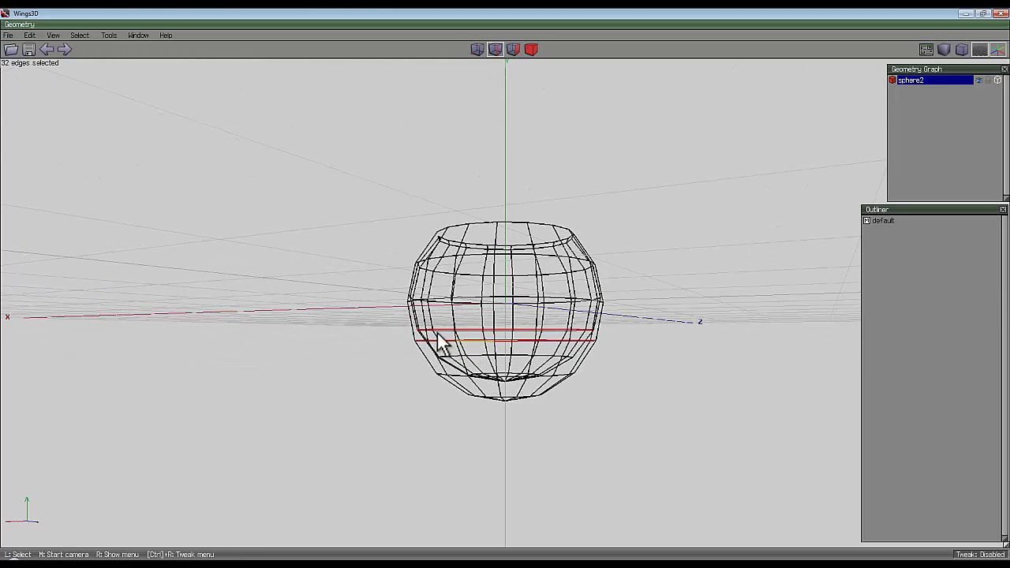
{"action": "right_click", "coordinate": [309, 183]}
{"action": "left_click", "coordinate": [324, 223]}
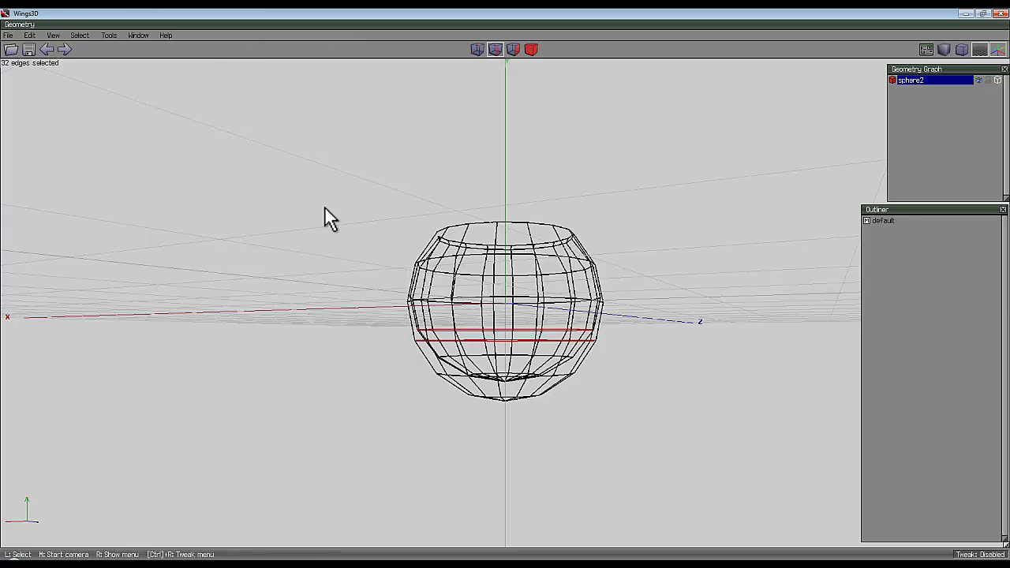
{"action": "left_click", "coordinate": [506, 290]}
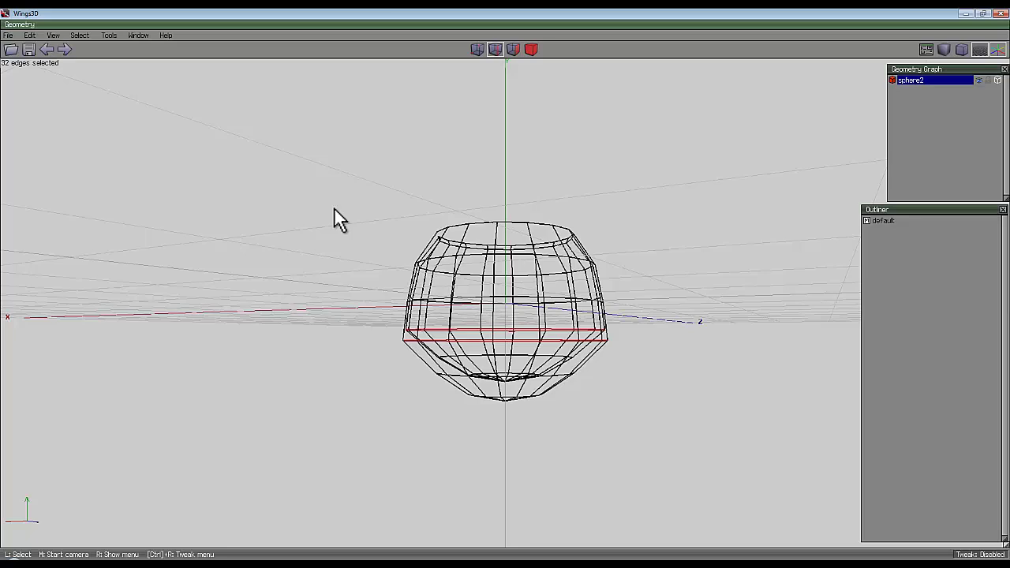
Select all edges in the upper part of the bowl instead and stretch them vertically along the Y axis.
{"action": "middle_click", "coordinate": [334, 219]}
{"action": "left_click", "coordinate": [505, 290]}
{"action": "middle_click", "coordinate": [355, 168]}
{"action": "left_click", "coordinate": [505, 290]}
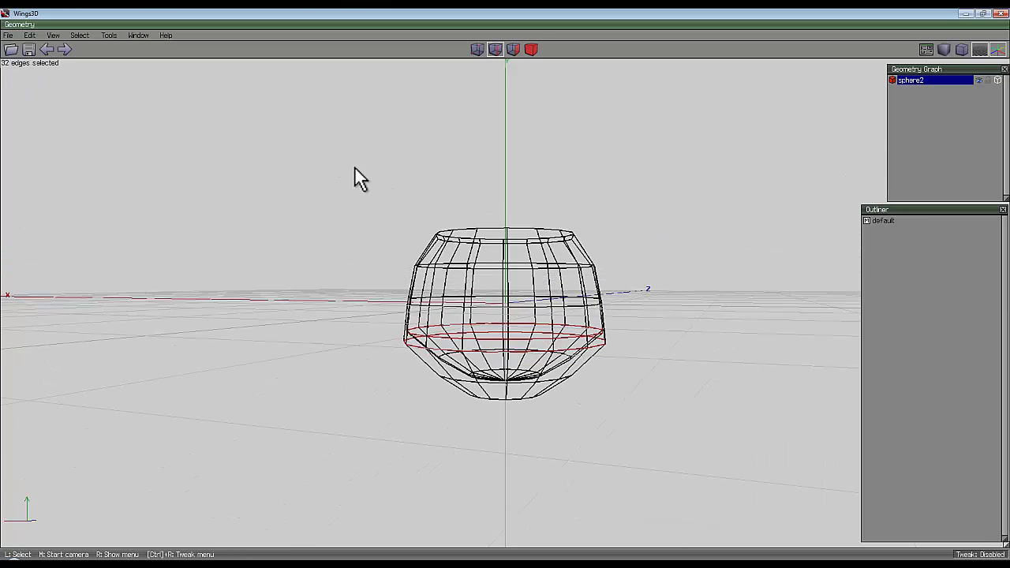
{"action": "key", "text": "space"}
{"action": "left_click_drag", "start_coordinate": [337, 142], "coordinate": [667, 289]}
{"action": "middle_click", "coordinate": [505, 298]}
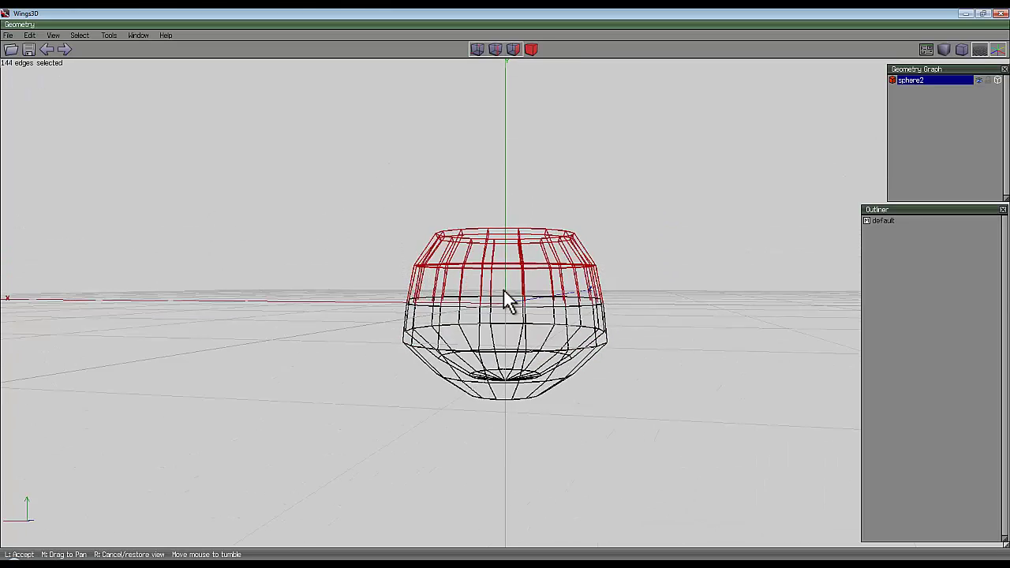
{"action": "left_click", "coordinate": [498, 237]}
{"action": "right_click", "coordinate": [492, 214]}
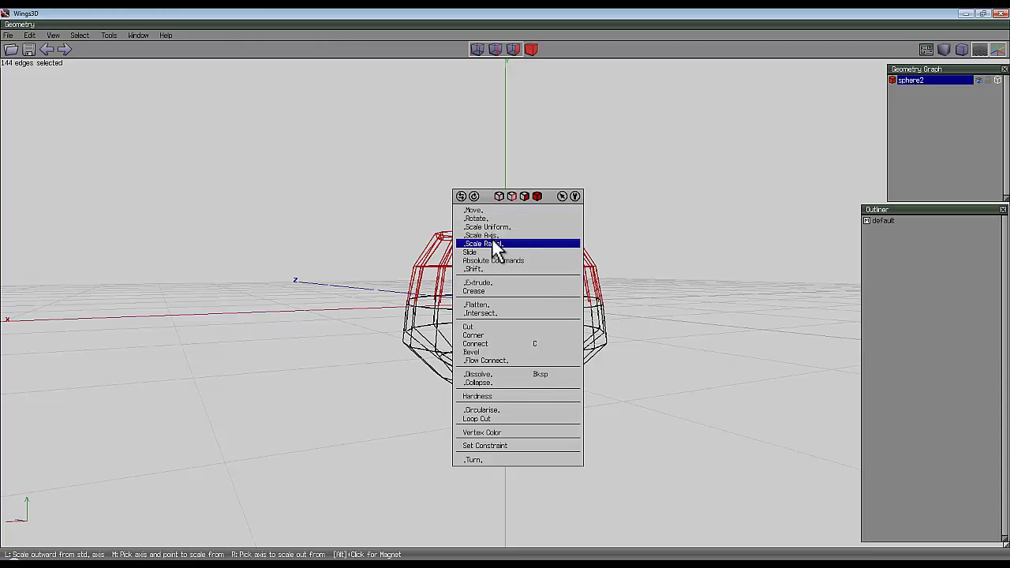
{"action": "left_click", "coordinate": [495, 239]}
{"action": "left_click", "coordinate": [493, 258]}
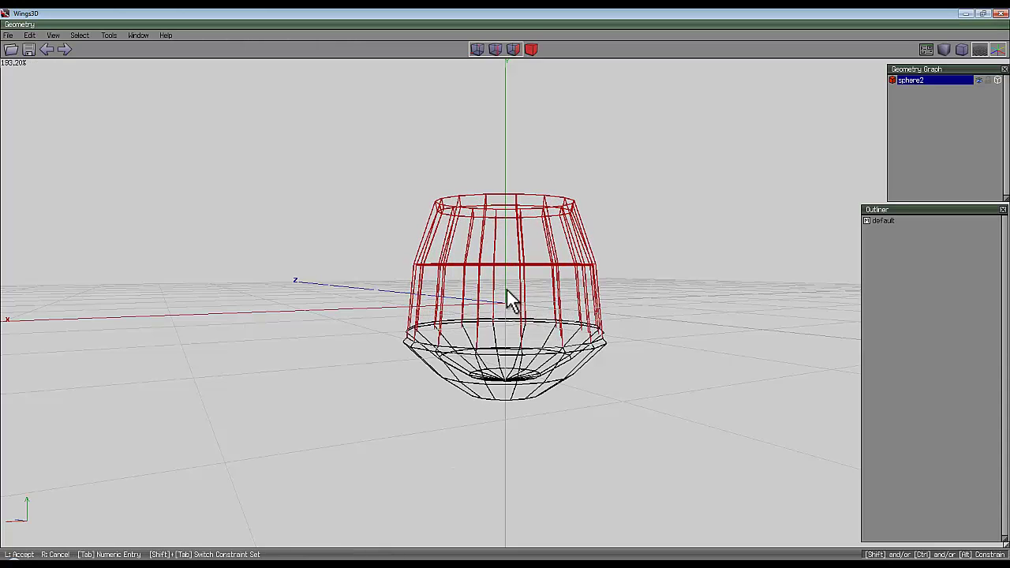
{"action": "left_click", "coordinate": [378, 268]}
Move the selected upper edges up about 0.38 along the Y axis, clear the selection and return to shaded display.
{"action": "right_click", "coordinate": [303, 240]}
{"action": "left_click", "coordinate": [303, 242]}
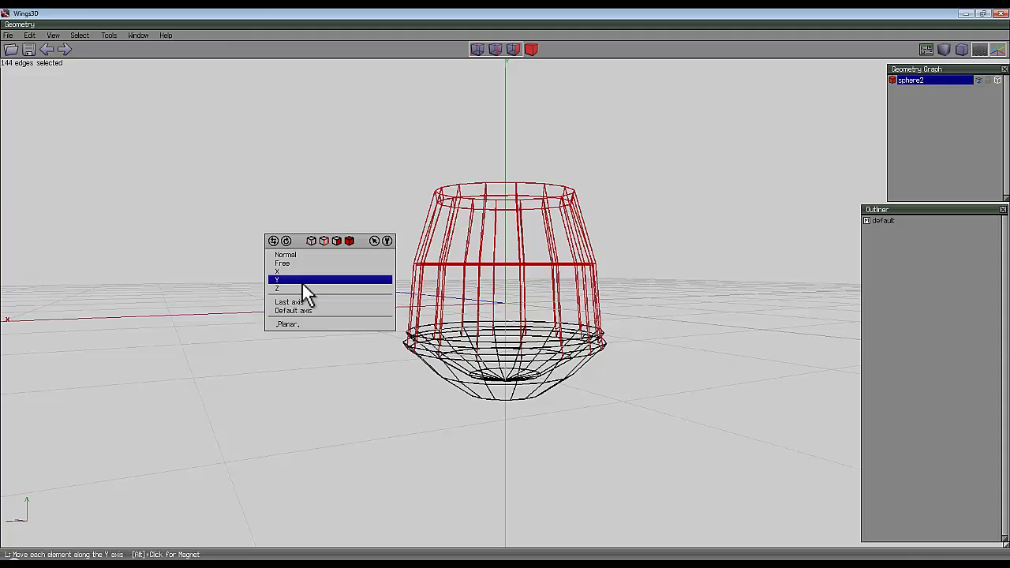
{"action": "left_click", "coordinate": [302, 281]}
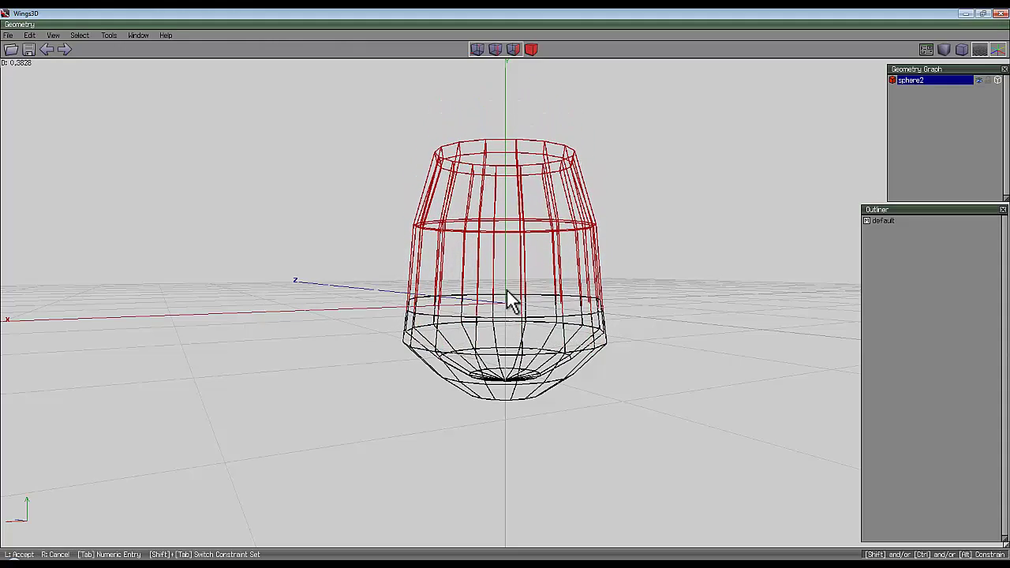
{"action": "left_click", "coordinate": [509, 300]}
{"action": "middle_click", "coordinate": [509, 300]}
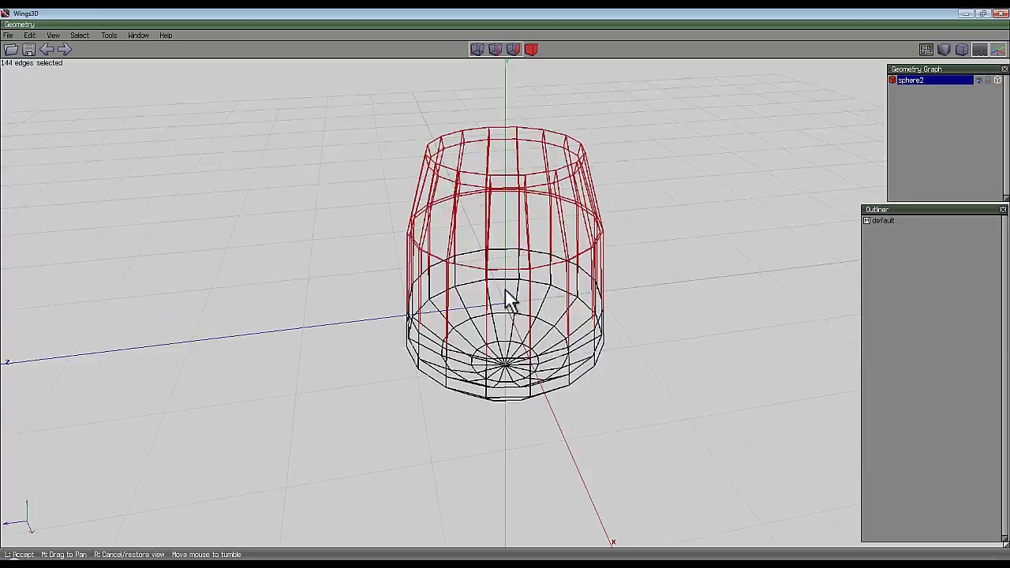
{"action": "scroll", "coordinate": [505, 292], "scroll_direction": "down", "scroll_amount": 4}
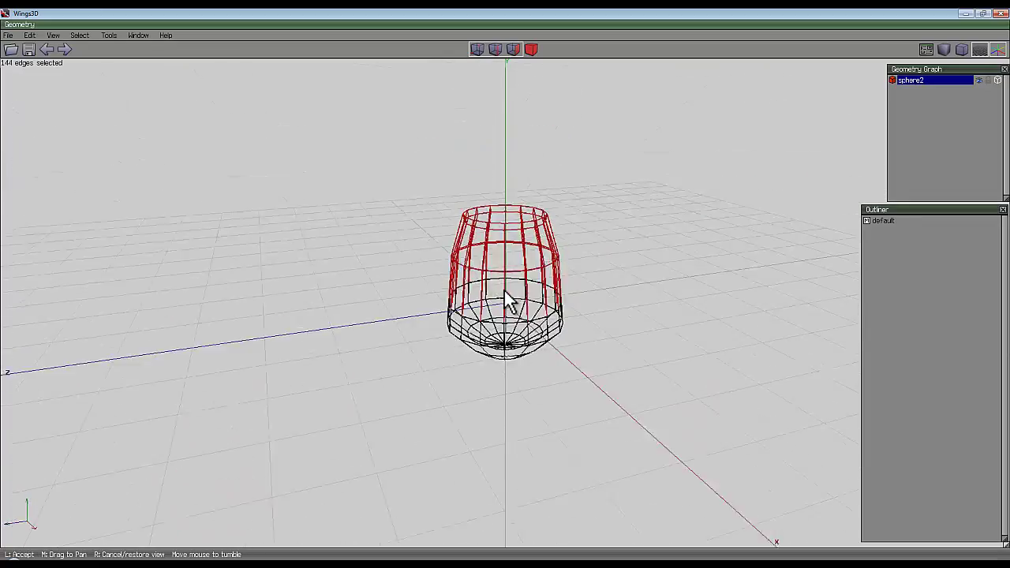
{"action": "scroll", "coordinate": [509, 300], "scroll_direction": "up", "scroll_amount": 4}
{"action": "scroll", "coordinate": [509, 300], "scroll_direction": "down", "scroll_amount": 2}
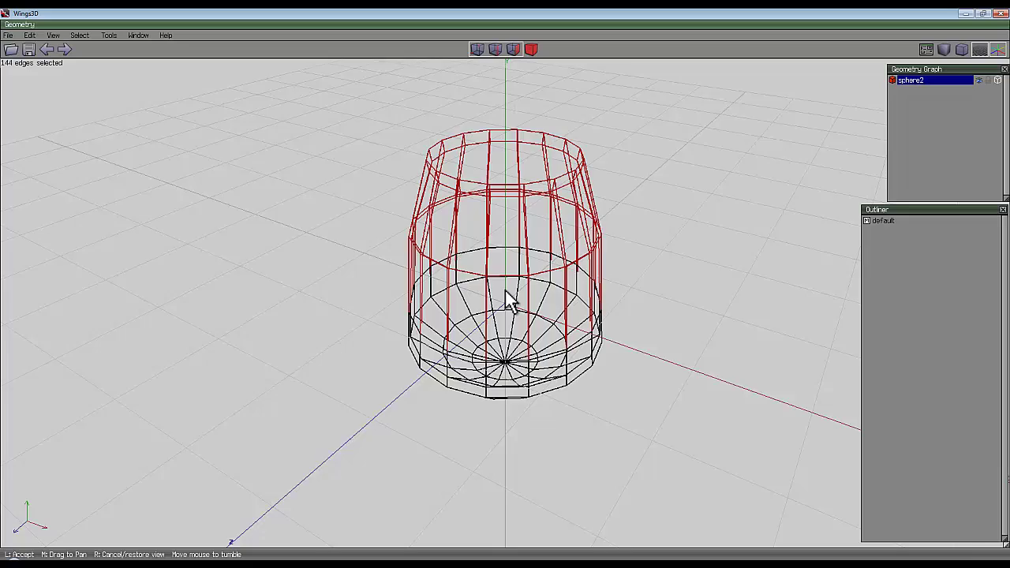
{"action": "left_click", "coordinate": [509, 300]}
{"action": "key", "text": "space"}
{"action": "left_click", "coordinate": [509, 281]}
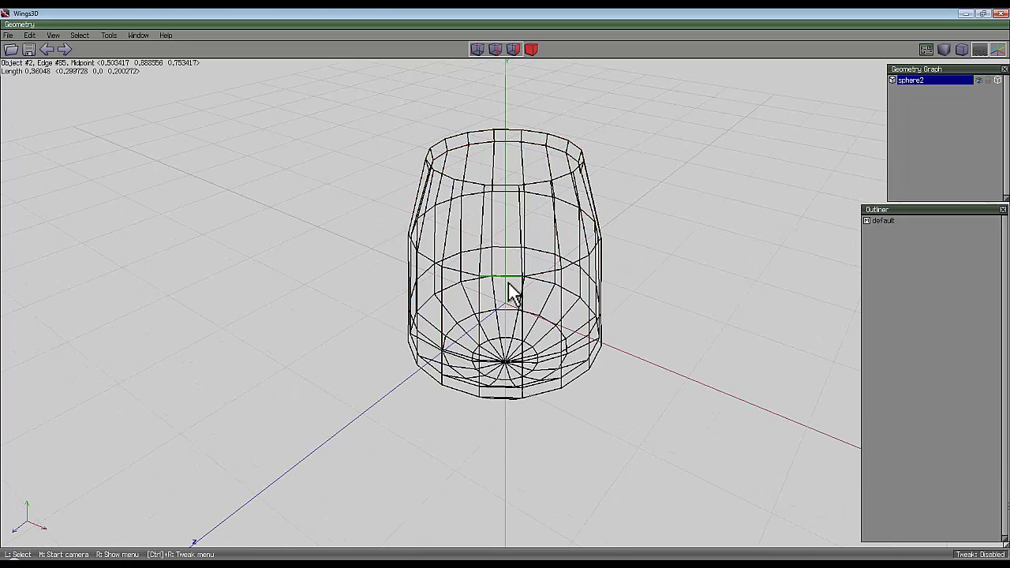
{"action": "key", "text": "w"}
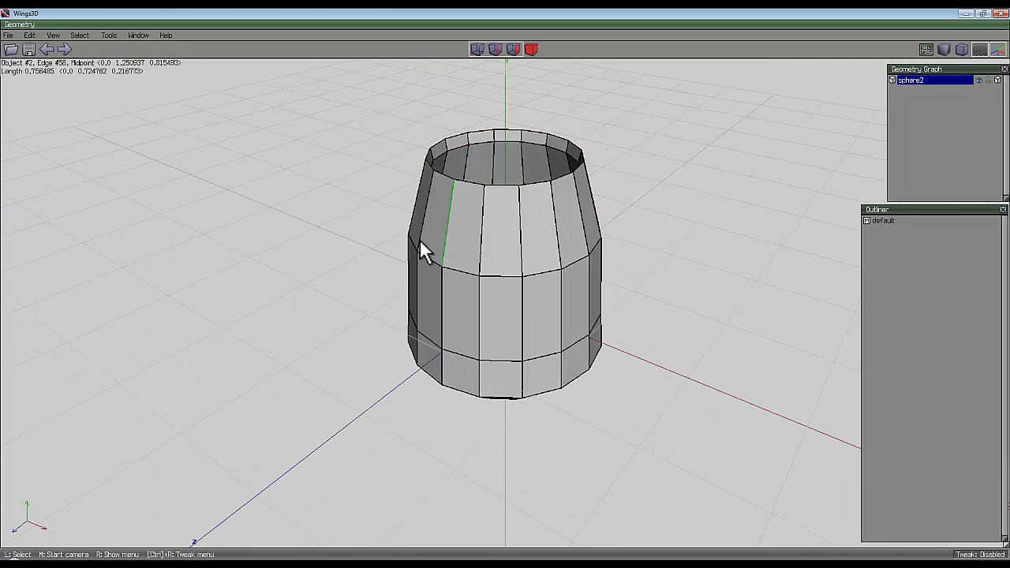
Select the ring of short vertical edges inside the vessel's lip and scale them down uniformly to make the lip thinner.
{"action": "left_click", "coordinate": [469, 140]}
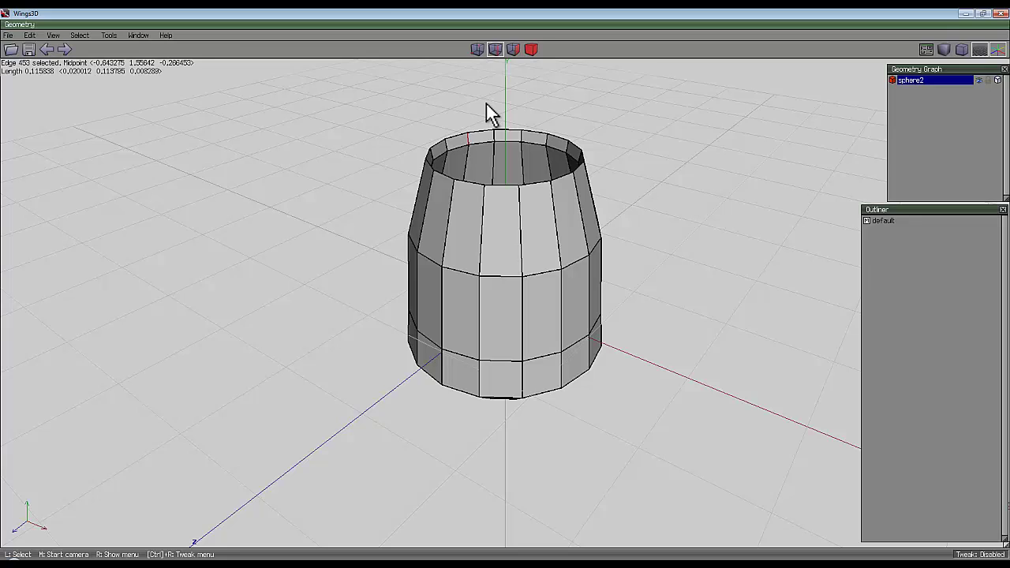
{"action": "key", "text": "l"}
{"action": "right_click", "coordinate": [424, 121]}
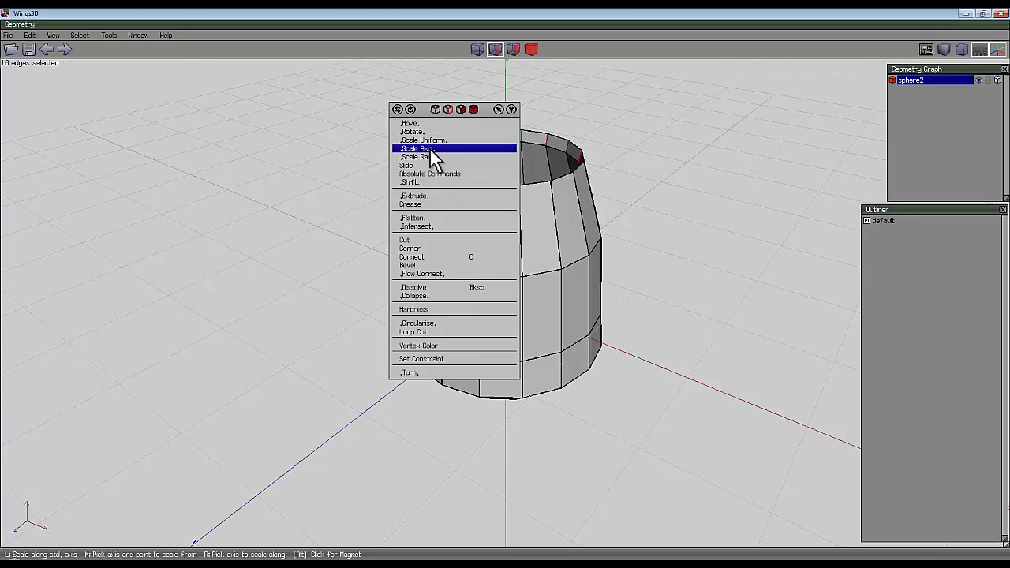
{"action": "left_click", "coordinate": [424, 139]}
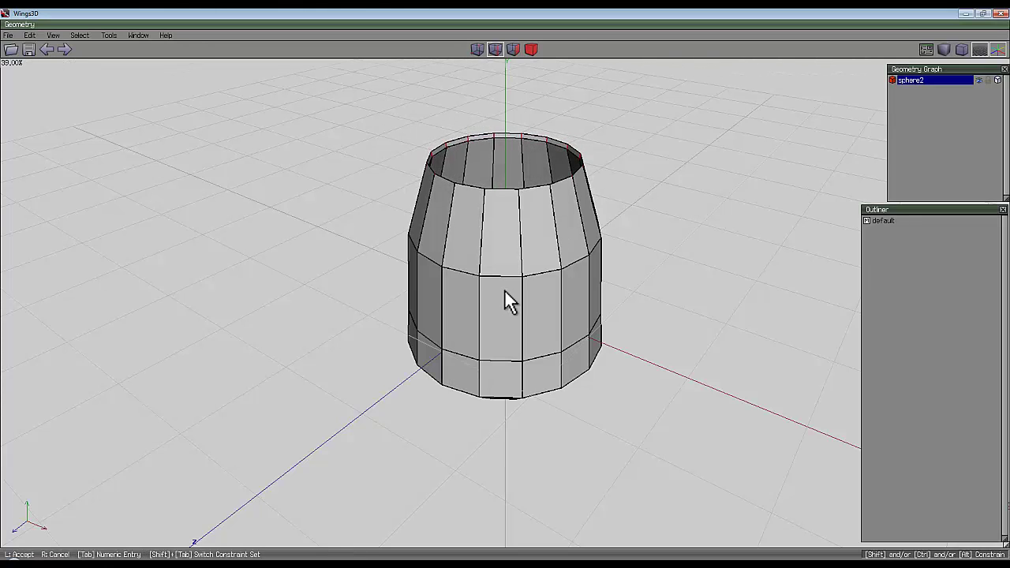
{"action": "left_click", "coordinate": [504, 290]}
{"action": "middle_click", "coordinate": [505, 289]}
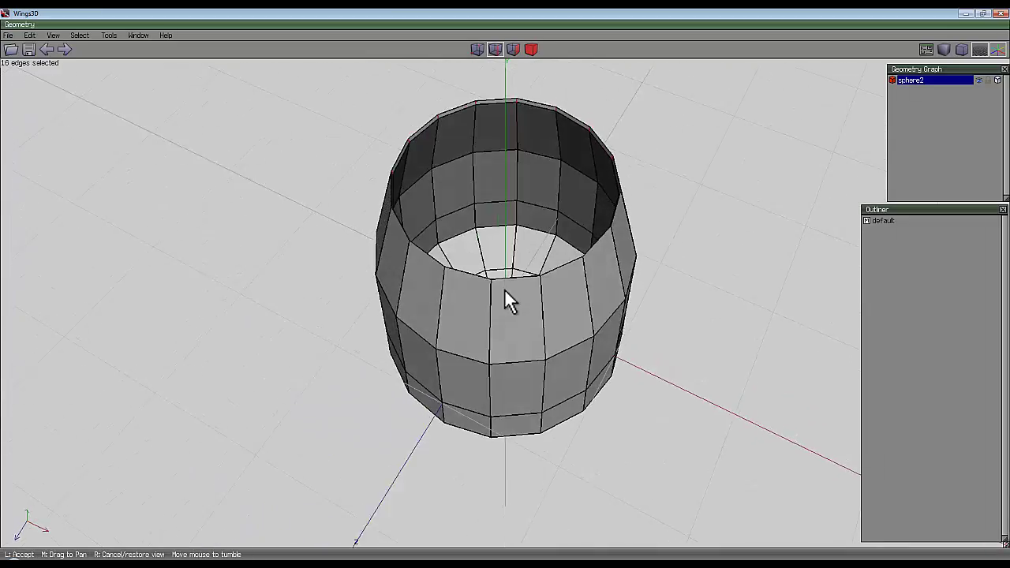
{"action": "left_click", "coordinate": [504, 289]}
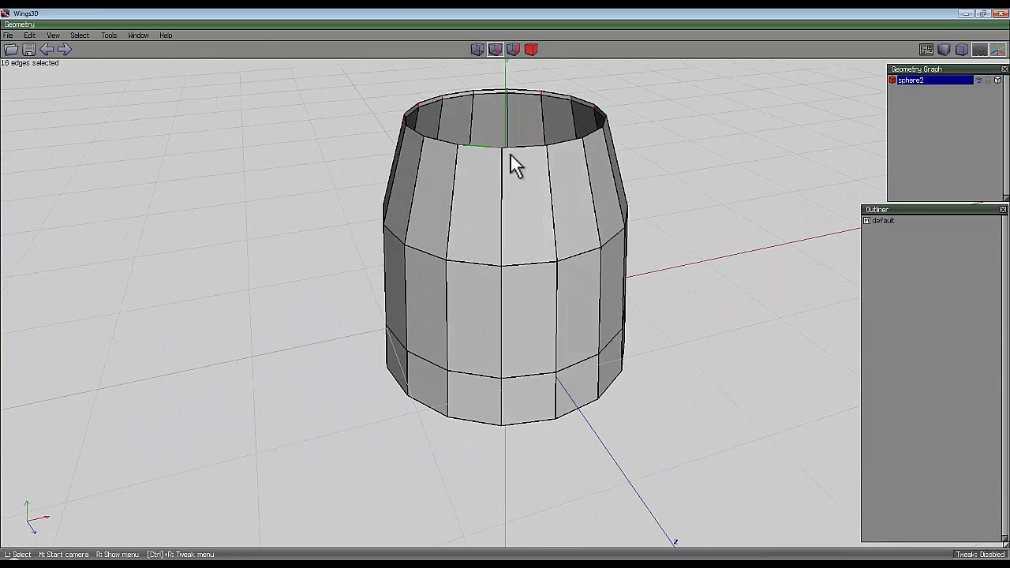
Select the edge loop around the top rim instead and bevel it by about 0.028.
{"action": "key", "text": "2"}
{"action": "left_click", "coordinate": [524, 147]}
{"action": "middle_click", "coordinate": [635, 118]}
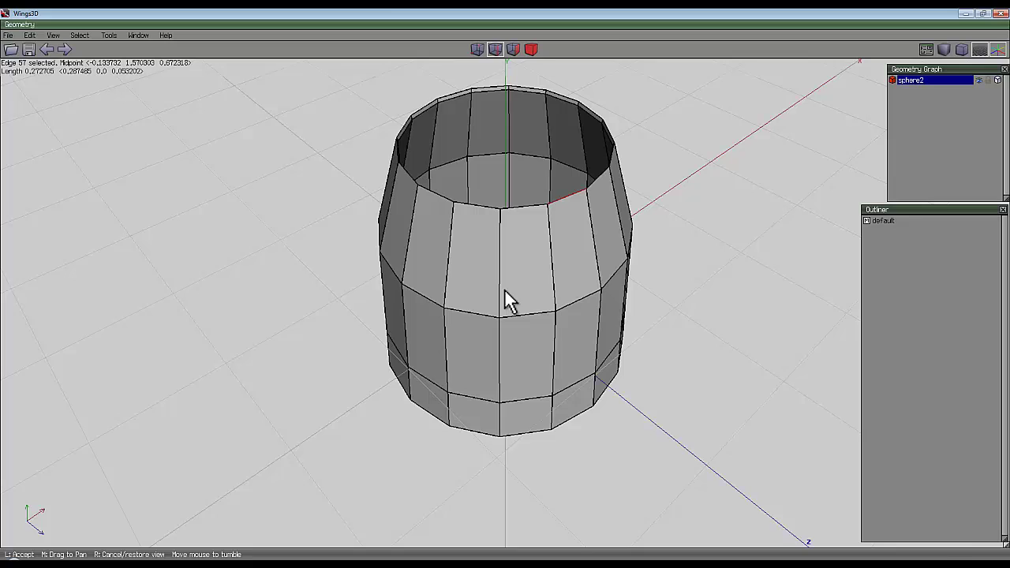
{"action": "left_click", "coordinate": [504, 289]}
{"action": "key", "text": "l"}
{"action": "right_click", "coordinate": [663, 95]}
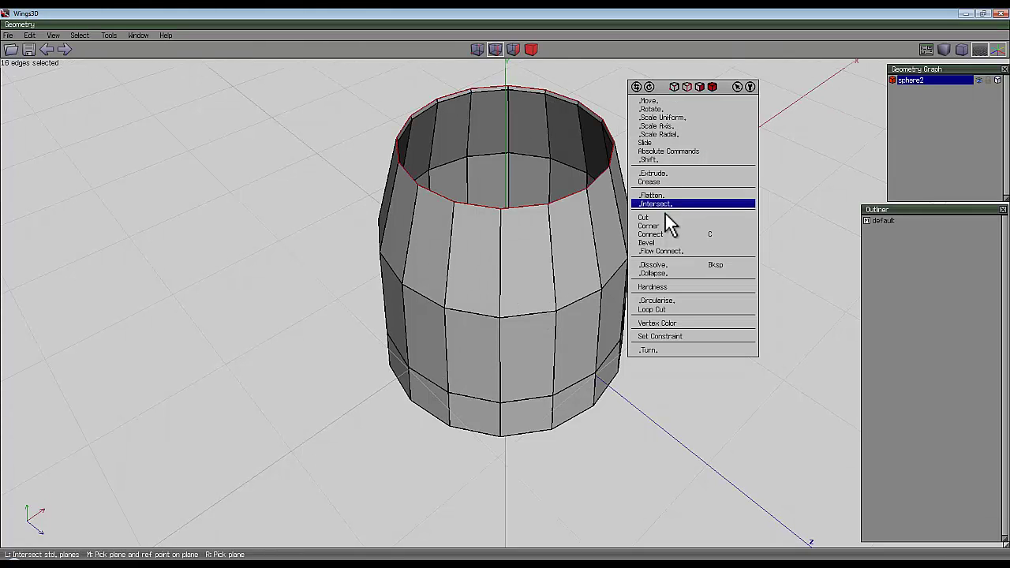
{"action": "left_click", "coordinate": [669, 243]}
{"action": "left_click", "coordinate": [506, 289]}
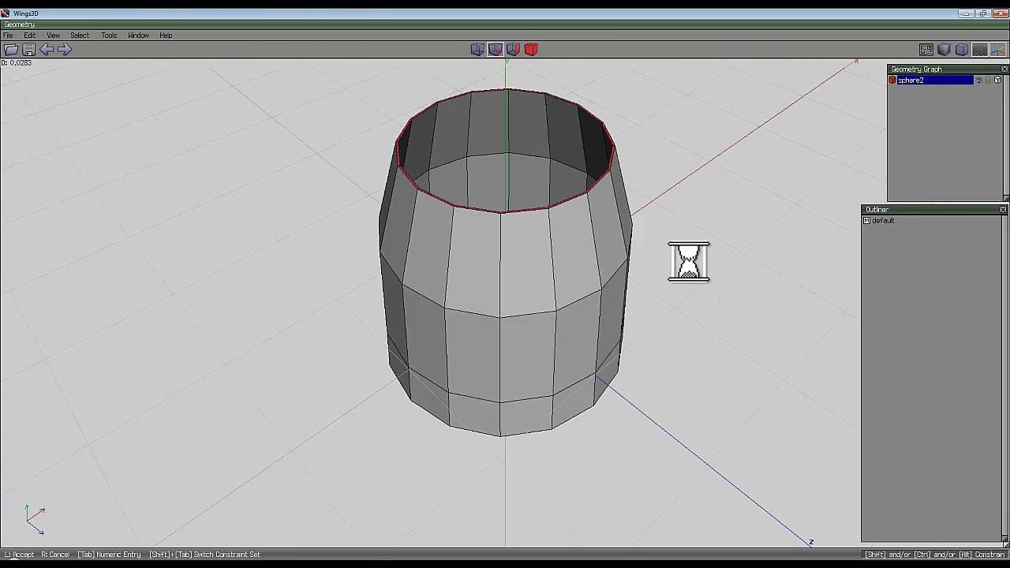
Extrude the ring of bevelled rim faces slightly along its normal.
{"action": "right_click", "coordinate": [687, 132]}
{"action": "left_click", "coordinate": [684, 202]}
{"action": "left_click", "coordinate": [680, 205]}
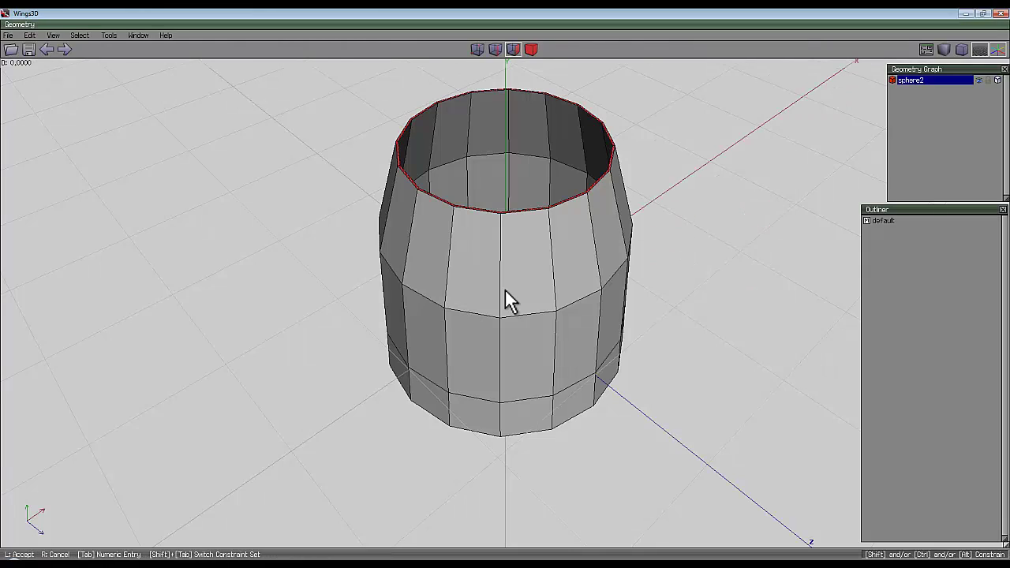
{"action": "left_click", "coordinate": [509, 300]}
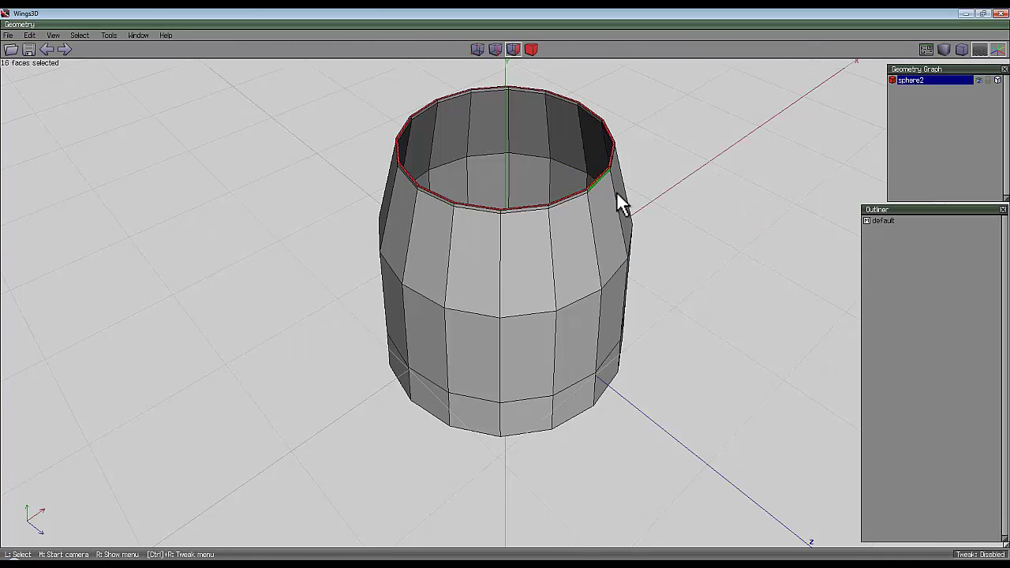
Expand the selection to the neighbouring faces around the rim and extrude them slightly along their normal.
{"action": "scroll", "coordinate": [621, 198], "scroll_direction": "up", "scroll_amount": 5}
{"action": "scroll", "coordinate": [670, 181], "scroll_direction": "down", "scroll_amount": 1}
{"action": "middle_click_drag", "start_coordinate": [759, 160], "coordinate": [796, 142]}
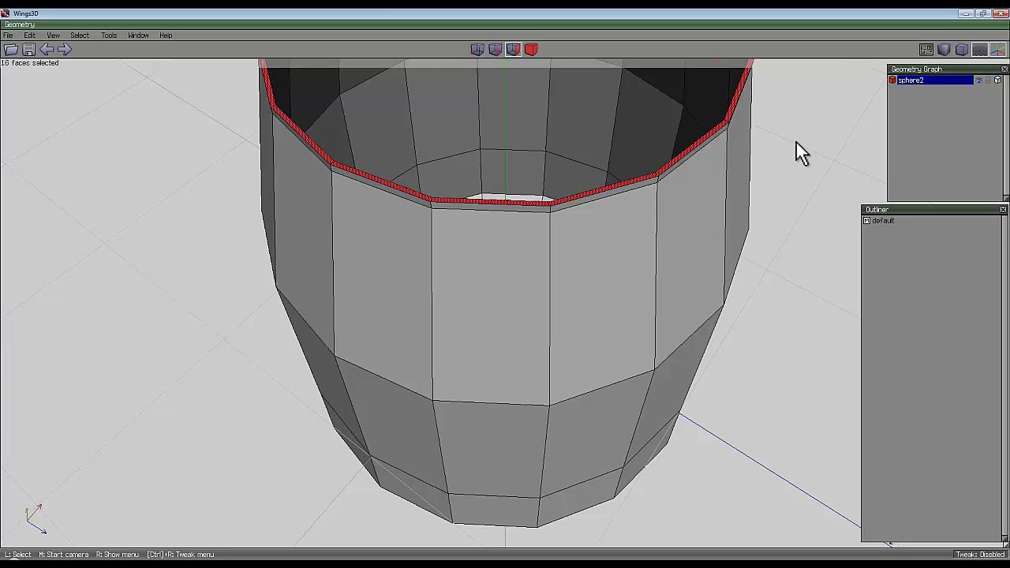
{"action": "key", "text": "plus"}
{"action": "right_click", "coordinate": [794, 127]}
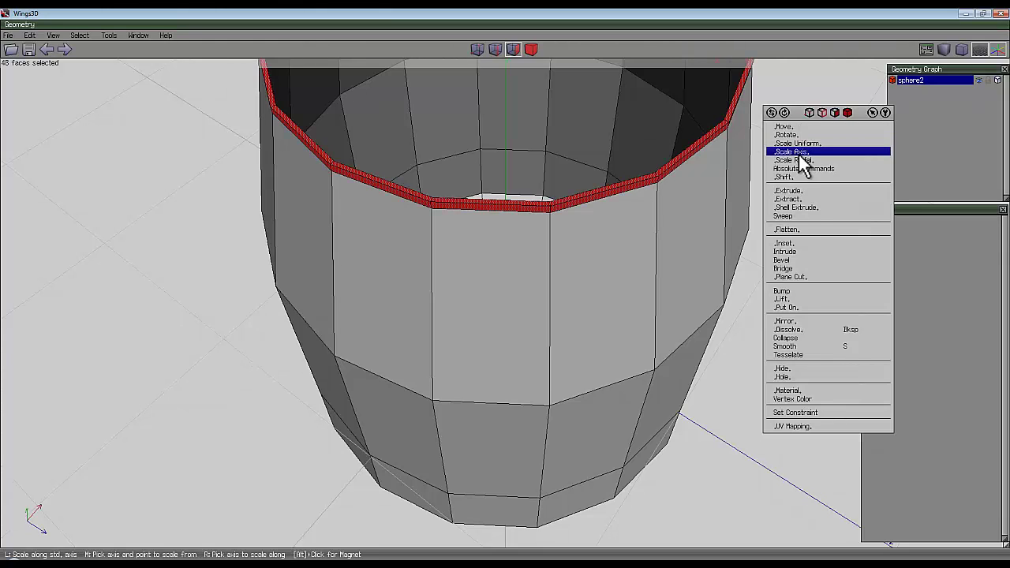
{"action": "left_click", "coordinate": [799, 190]}
{"action": "left_click", "coordinate": [798, 200]}
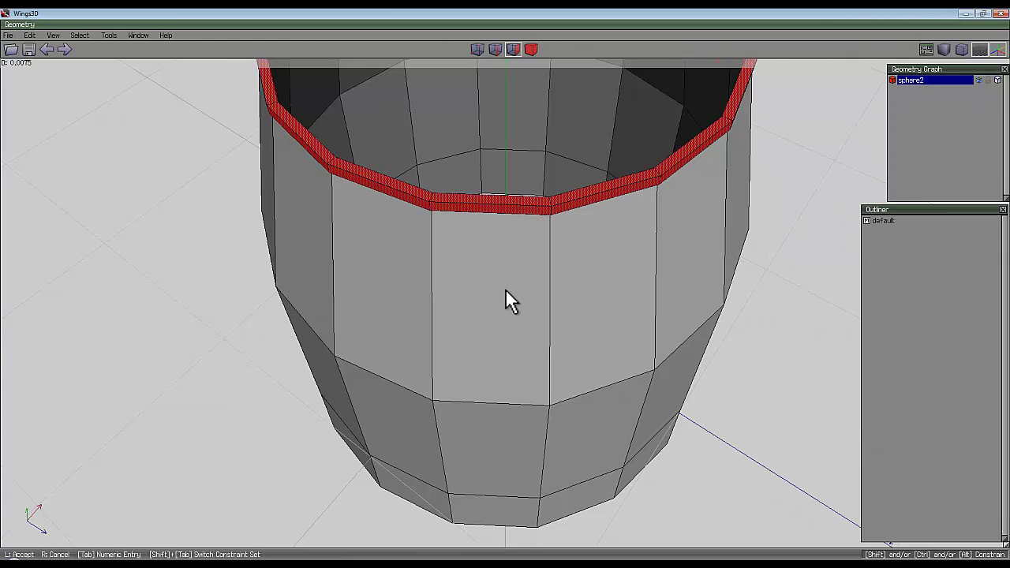
{"action": "left_click", "coordinate": [504, 289]}
Inspect the selected rim faces from above, from the side and close up around the vessel.
{"action": "middle_click", "coordinate": [799, 196]}
{"action": "scroll", "coordinate": [505, 293], "scroll_direction": "down", "scroll_amount": 5}
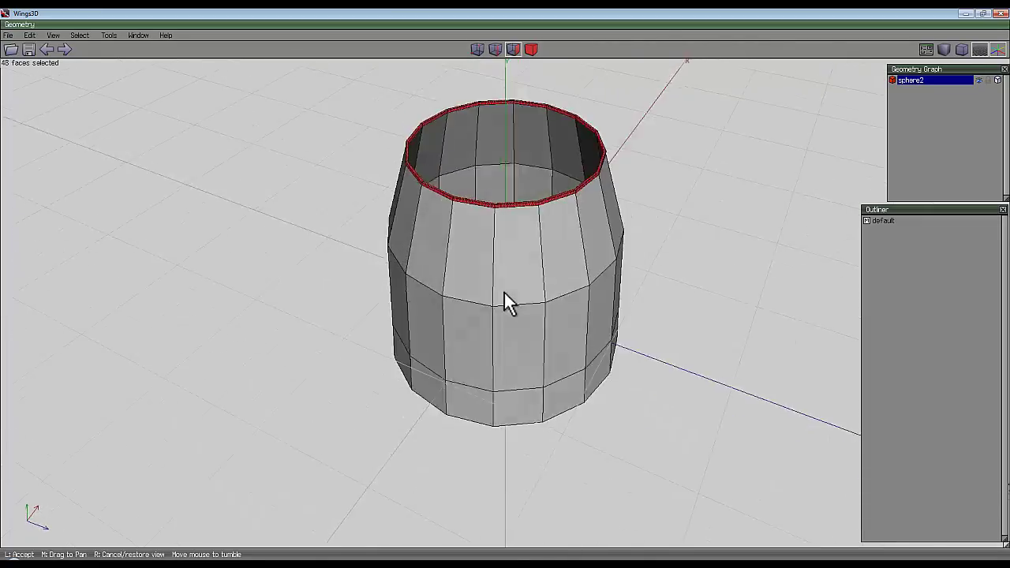
{"action": "scroll", "coordinate": [505, 291], "scroll_direction": "up", "scroll_amount": 2}
{"action": "left_click", "coordinate": [506, 290]}
{"action": "scroll", "coordinate": [750, 156], "scroll_direction": "up", "scroll_amount": 3}
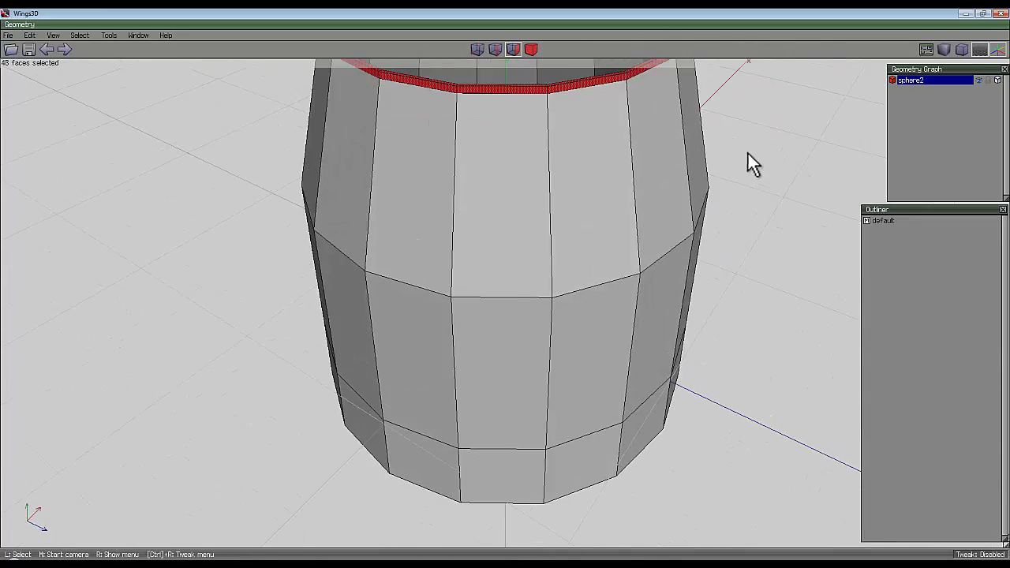
{"action": "middle_click", "coordinate": [505, 289]}
{"action": "scroll", "coordinate": [506, 289], "scroll_direction": "down", "scroll_amount": 5}
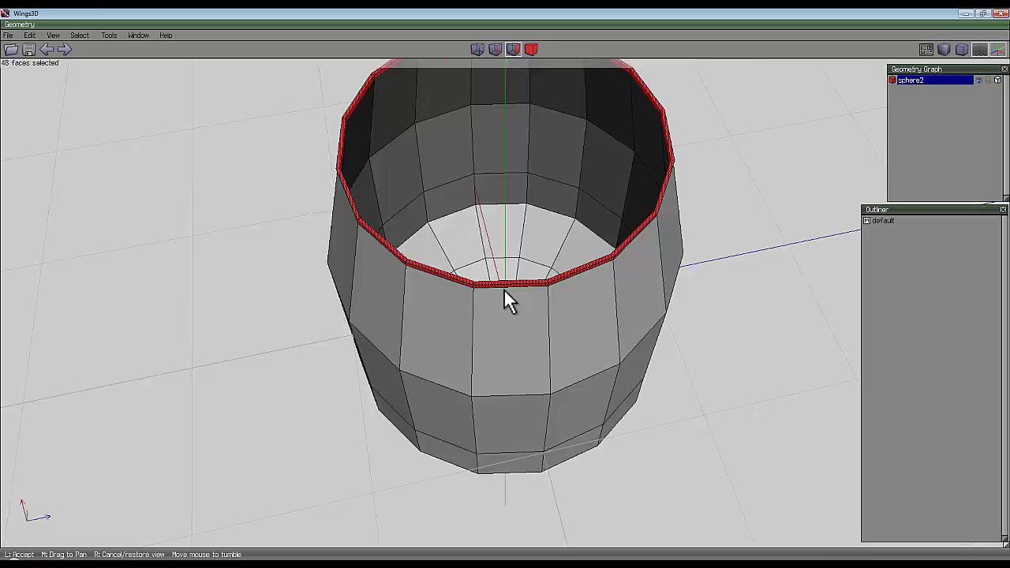
{"action": "scroll", "coordinate": [505, 289], "scroll_direction": "up", "scroll_amount": 5}
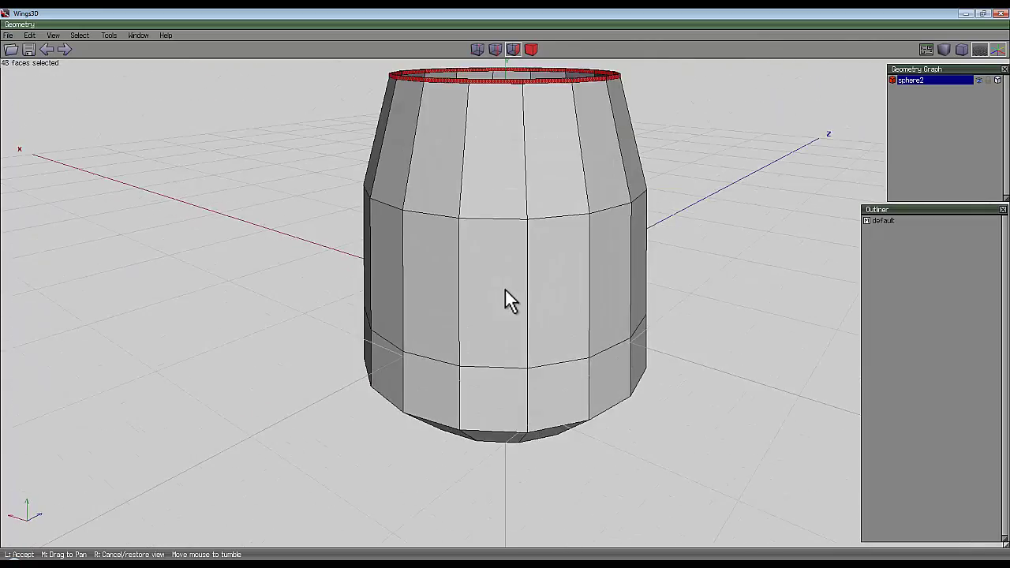
{"action": "scroll", "coordinate": [505, 288], "scroll_direction": "up", "scroll_amount": 3}
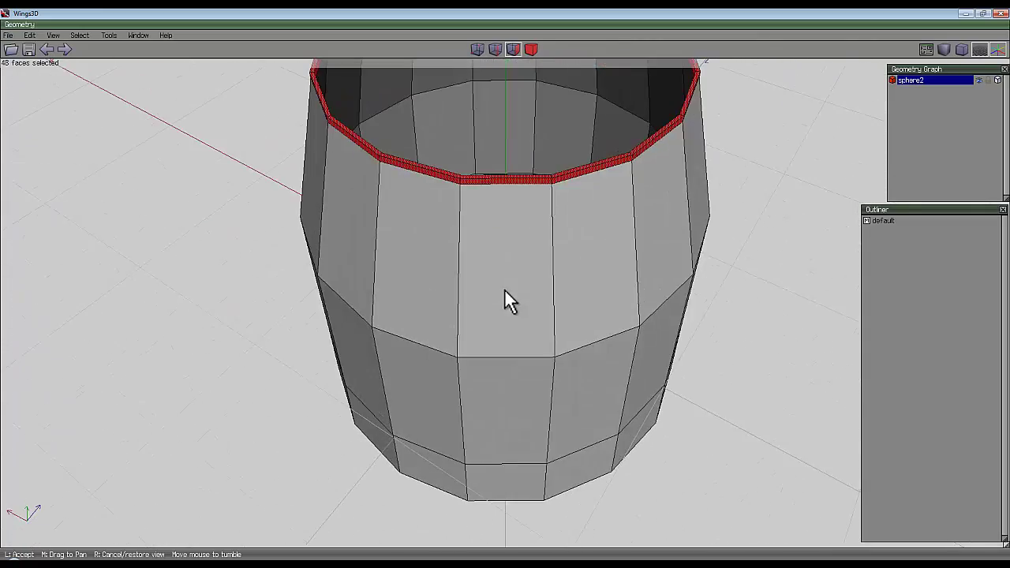
{"action": "left_click", "coordinate": [505, 289]}
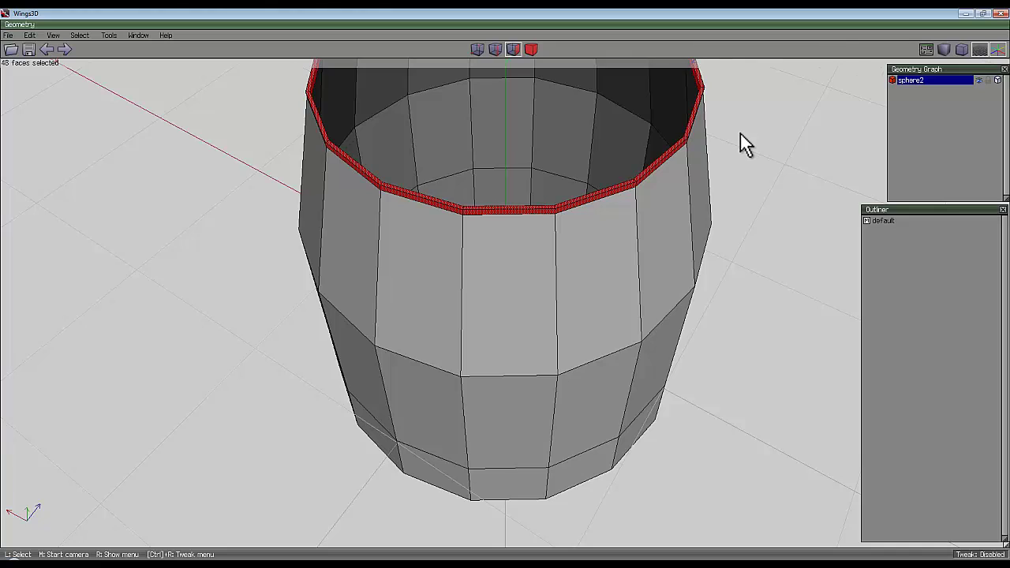
Extrude the selected rim faces along their normal into a thicker raised lip and clear the selection.
{"action": "right_click", "coordinate": [753, 135]}
{"action": "left_click", "coordinate": [759, 208]}
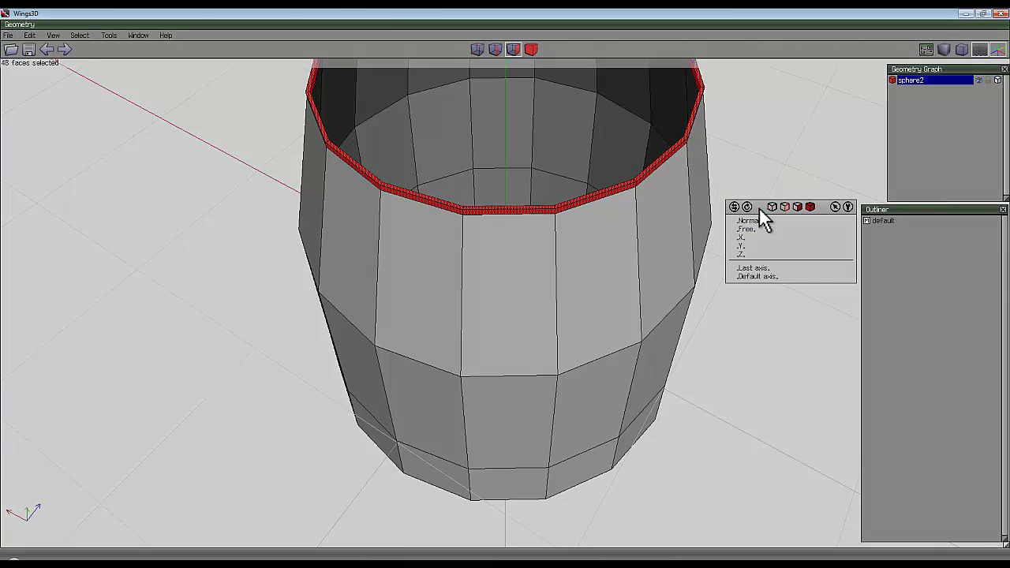
{"action": "left_click", "coordinate": [761, 213]}
{"action": "left_click", "coordinate": [506, 289]}
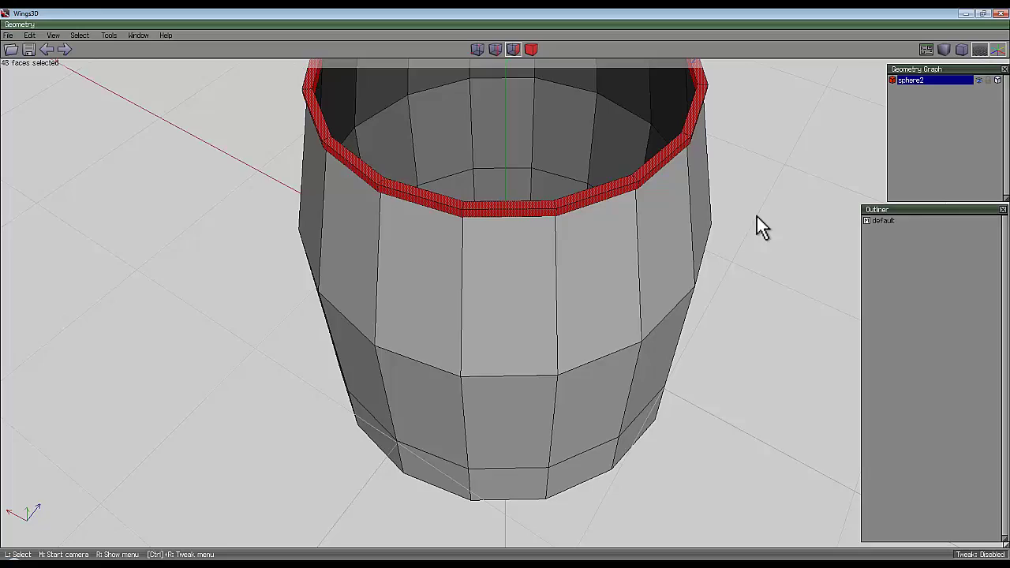
{"action": "middle_click", "coordinate": [757, 216]}
{"action": "scroll", "coordinate": [506, 291], "scroll_direction": "down", "scroll_amount": 5}
{"action": "left_click", "coordinate": [505, 291]}
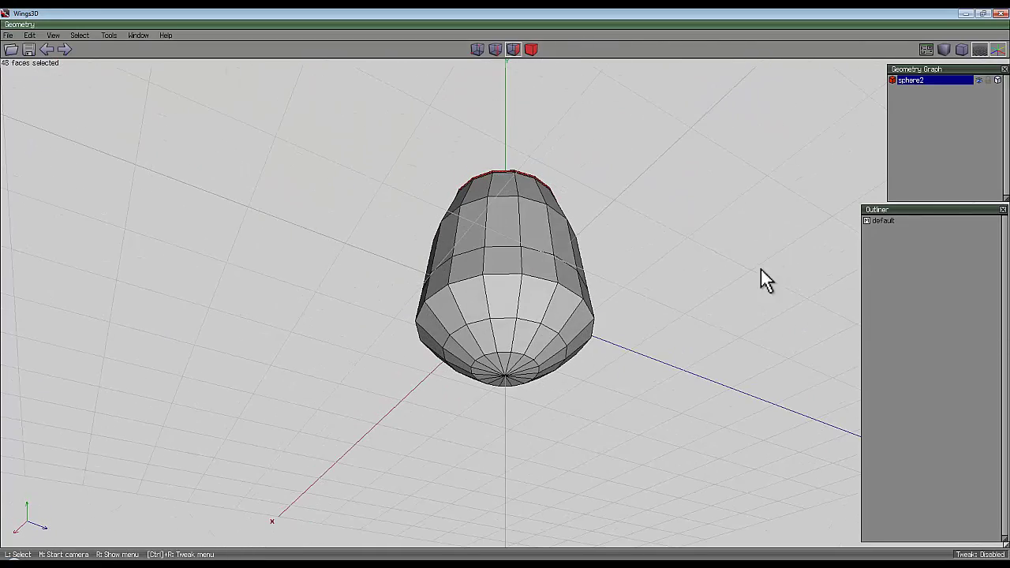
{"action": "key", "text": "space"}
Select the vertex at the bottom pole of the vessel and bevel it into a small round face.
{"action": "left_click", "coordinate": [478, 49]}
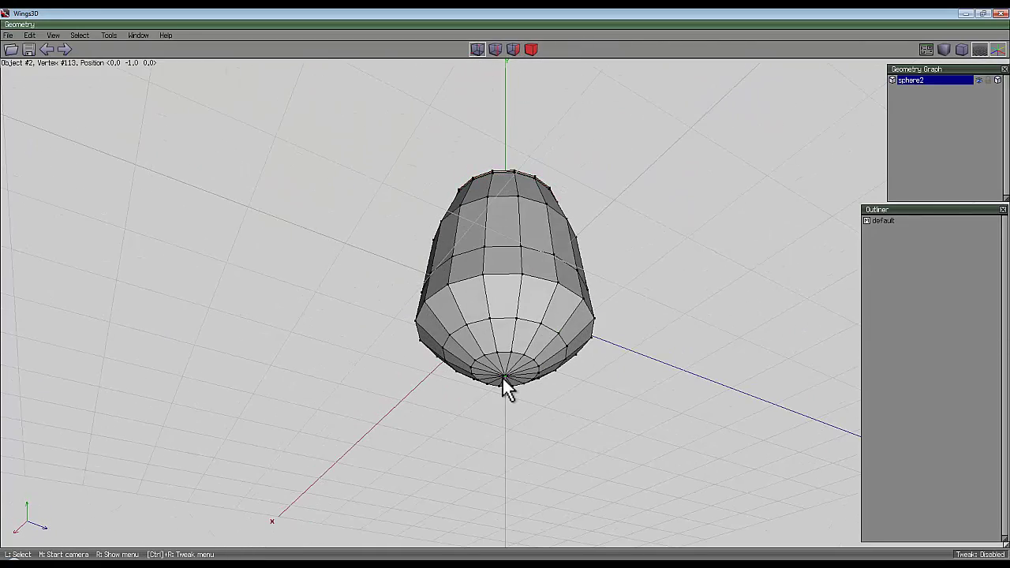
{"action": "middle_click", "coordinate": [641, 320]}
{"action": "scroll", "coordinate": [505, 290], "scroll_direction": "up", "scroll_amount": 6}
{"action": "left_click", "coordinate": [505, 290]}
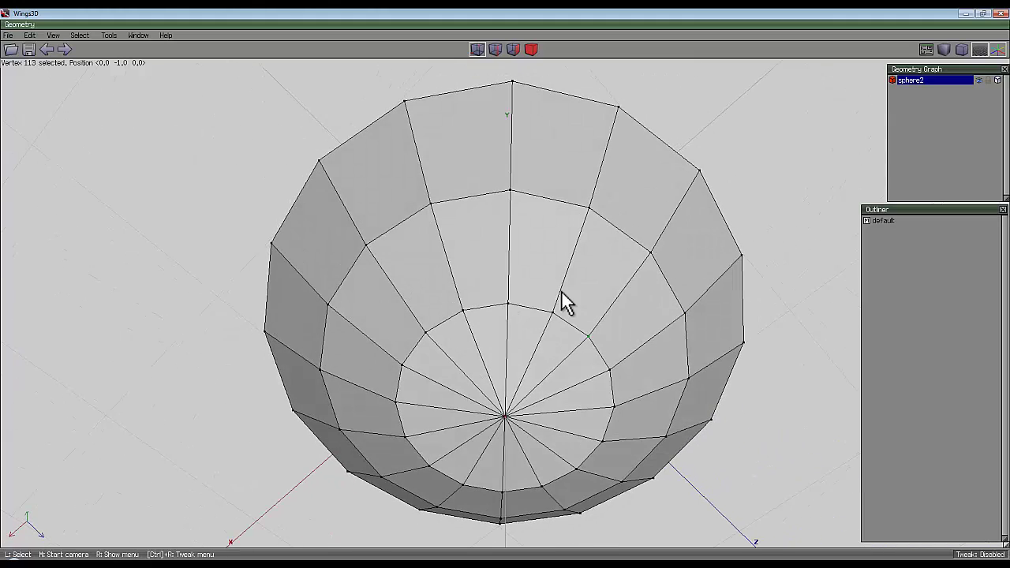
{"action": "right_click", "coordinate": [185, 187]}
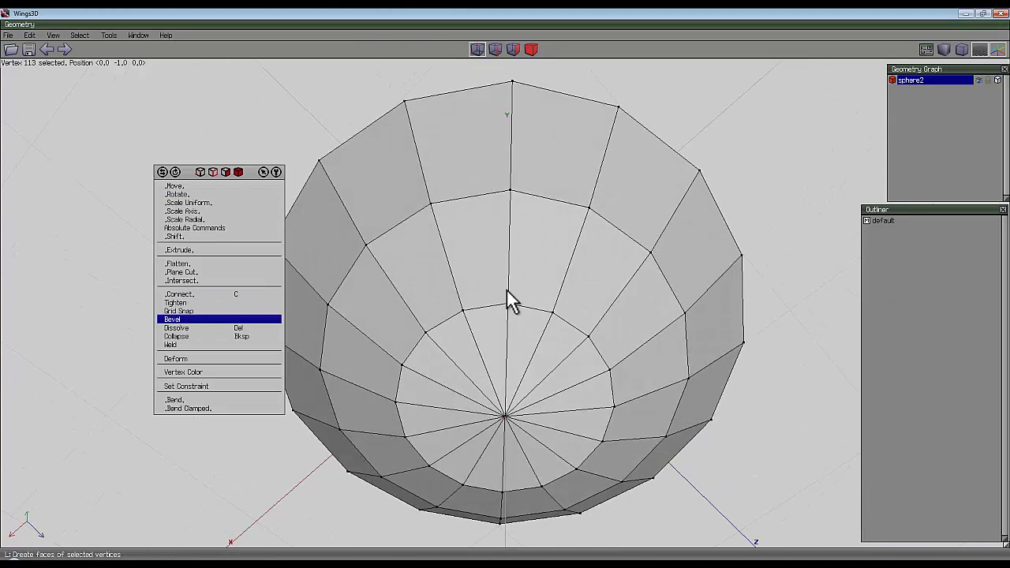
{"action": "left_click", "coordinate": [183, 319]}
{"action": "left_click", "coordinate": [507, 291]}
{"action": "scroll", "coordinate": [183, 296], "scroll_direction": "down", "scroll_amount": 2}
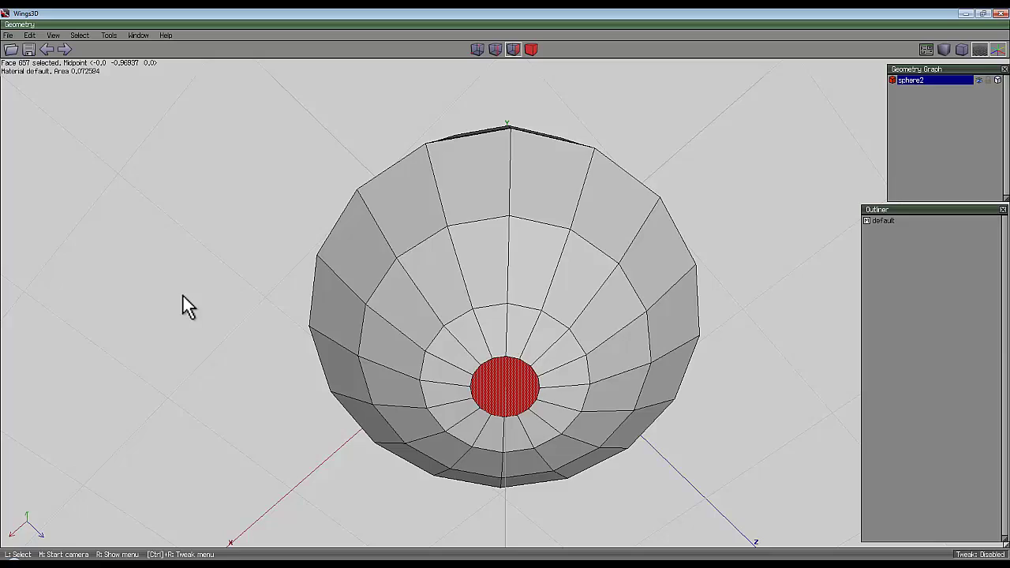
Extrude the small round bottom face downward along its normal to form a long thin stem, and clear the selection.
{"action": "middle_click", "coordinate": [183, 296]}
{"action": "scroll", "coordinate": [505, 290], "scroll_direction": "down", "scroll_amount": 5}
{"action": "left_click", "coordinate": [506, 291]}
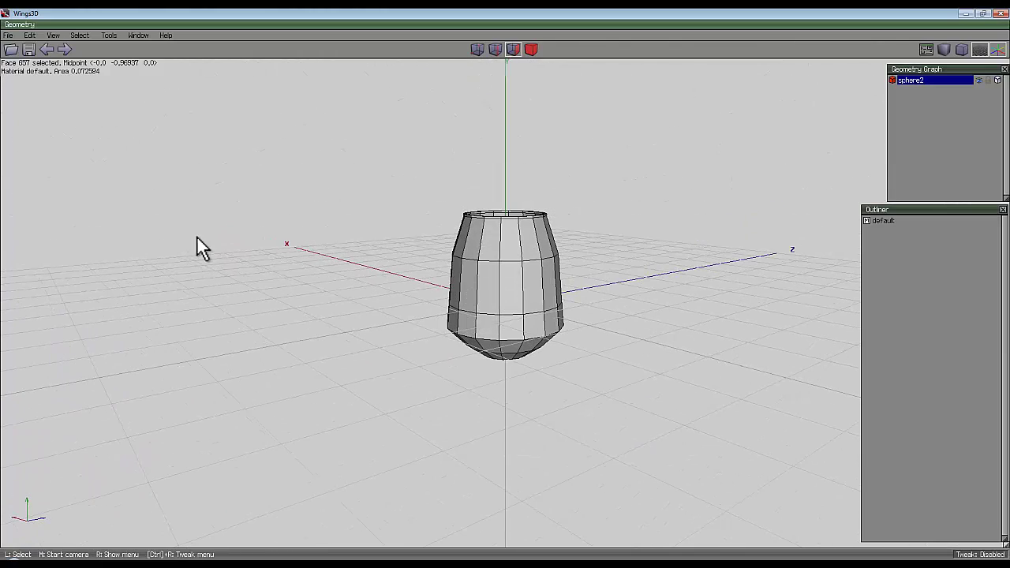
{"action": "right_click", "coordinate": [199, 248]}
{"action": "left_click", "coordinate": [289, 314]}
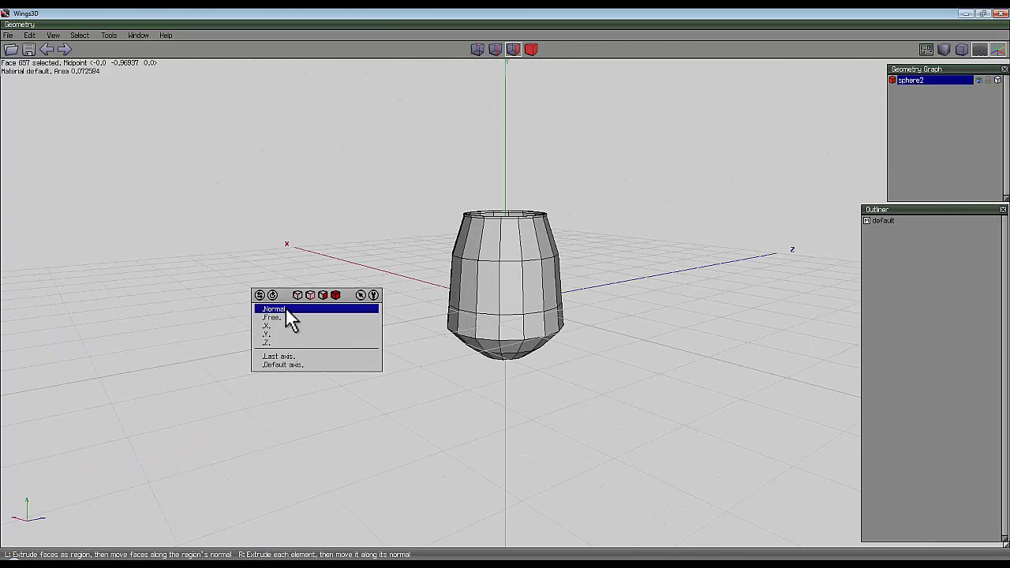
{"action": "left_click", "coordinate": [288, 310]}
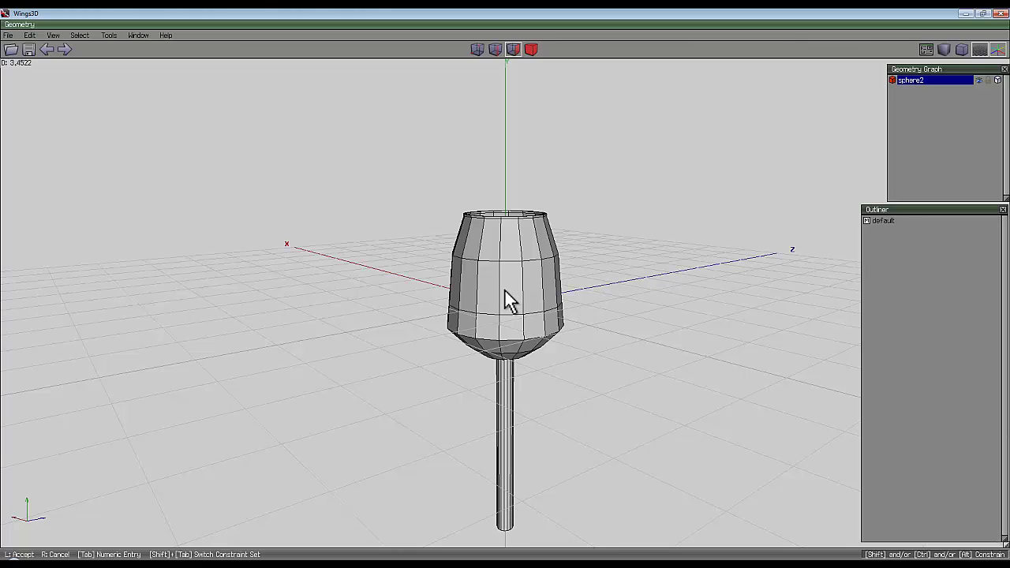
{"action": "middle_click", "coordinate": [509, 300]}
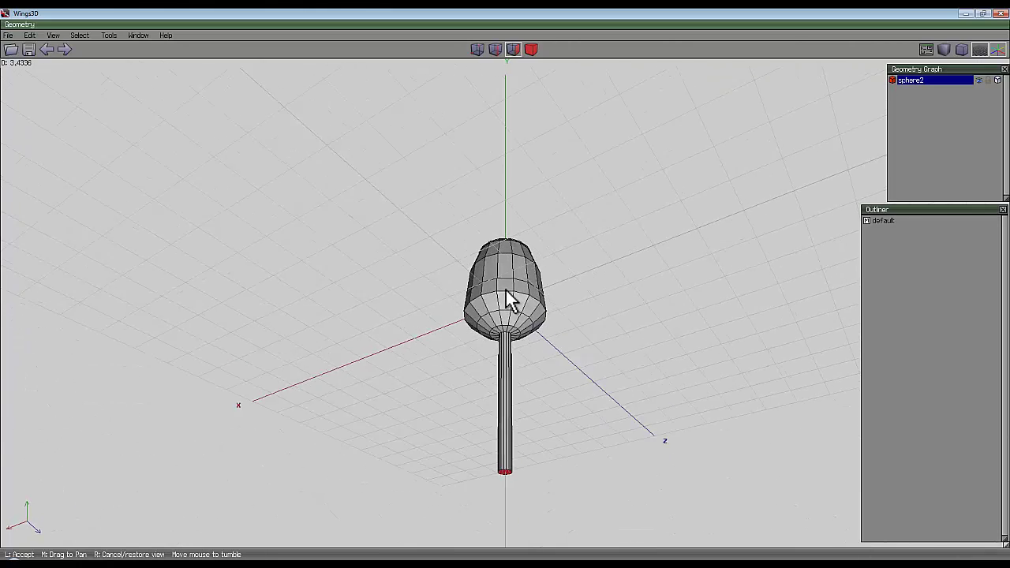
{"action": "left_click", "coordinate": [509, 298]}
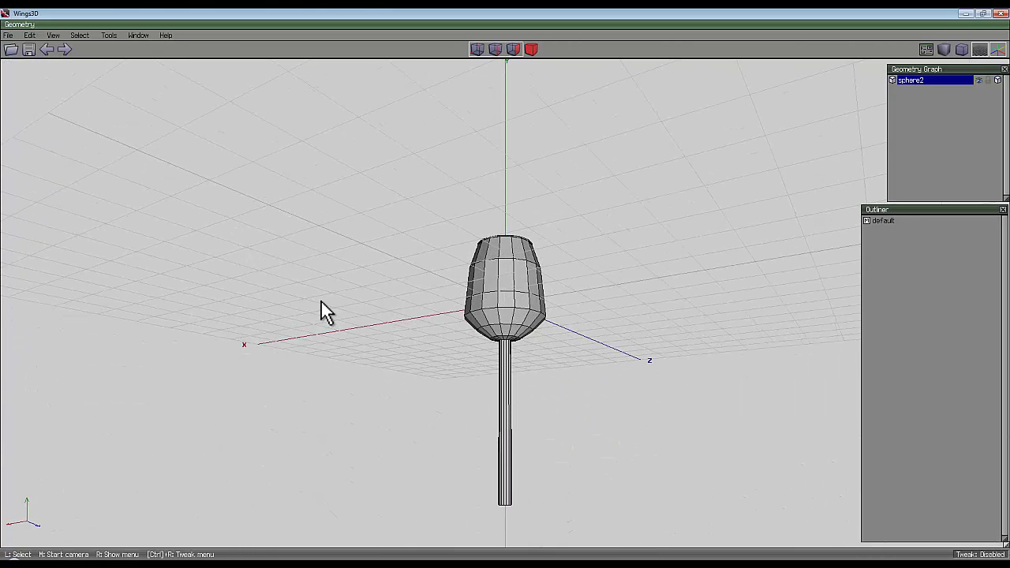
Select the 16 lengthwise edges of the stem and bevel them.
{"action": "left_click", "coordinate": [495, 49]}
{"action": "middle_click", "coordinate": [649, 466]}
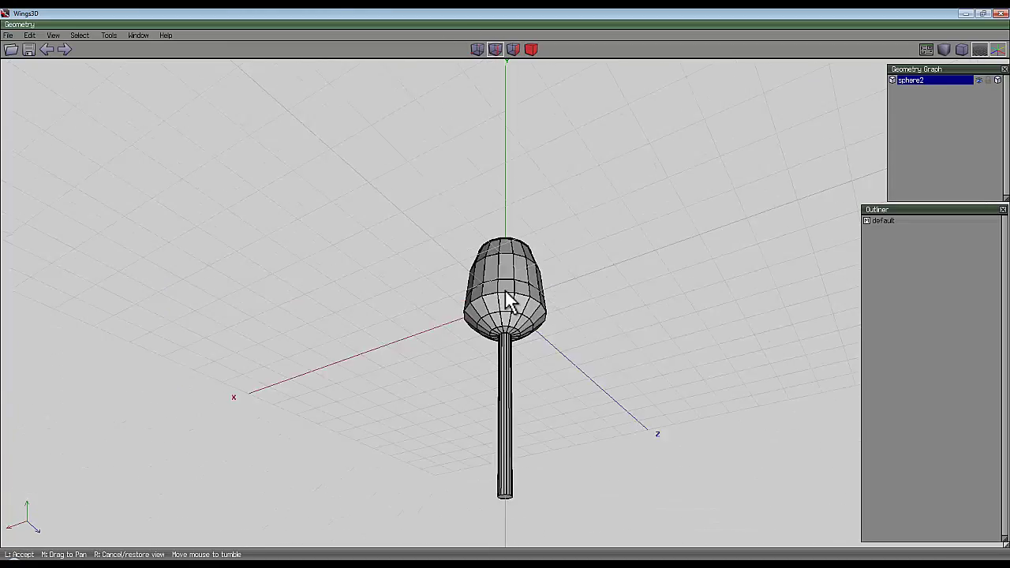
{"action": "left_click", "coordinate": [504, 285]}
{"action": "middle_click", "coordinate": [604, 382]}
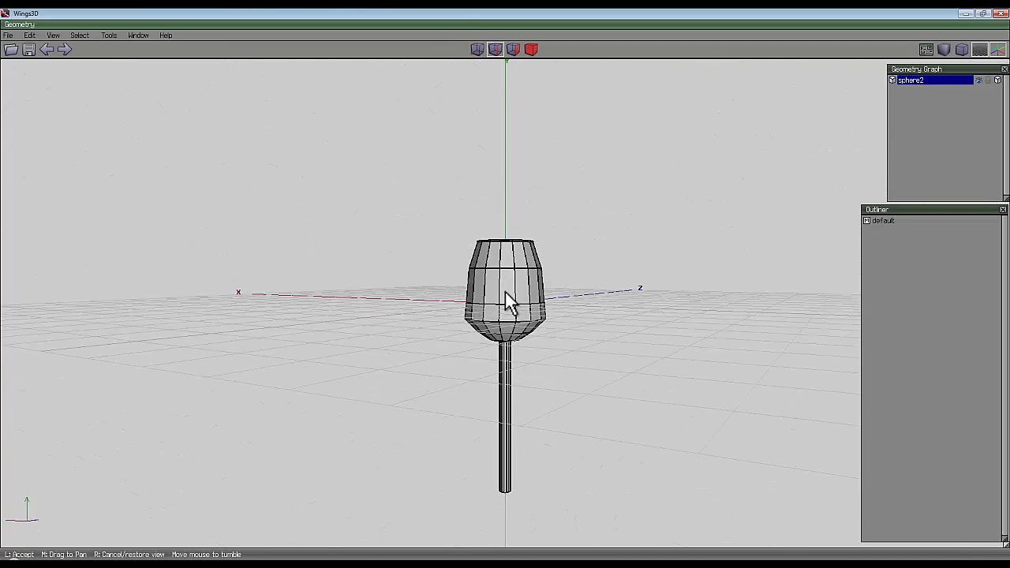
{"action": "left_click", "coordinate": [508, 292]}
{"action": "left_click_drag", "start_coordinate": [655, 413], "coordinate": [194, 413]}
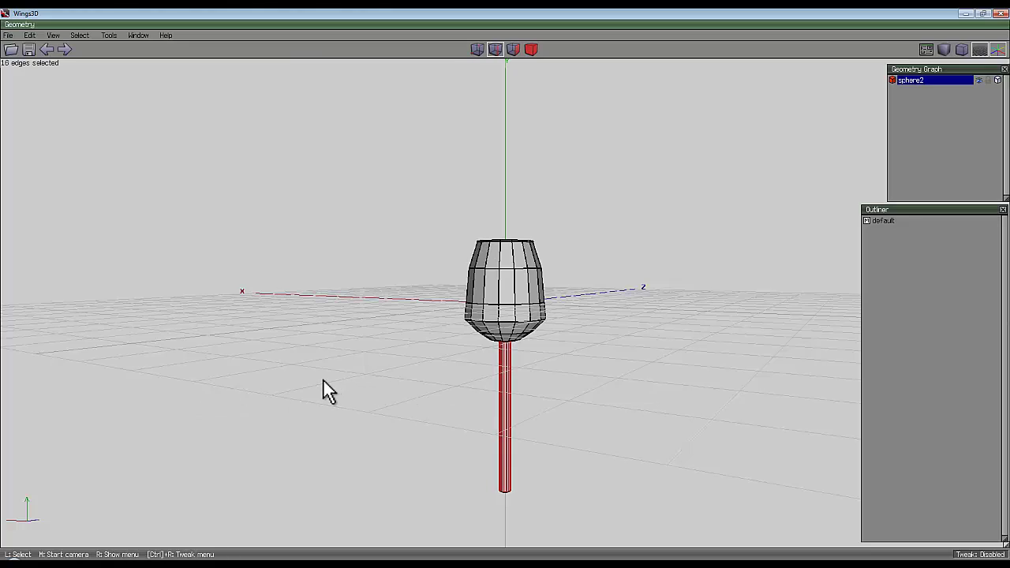
{"action": "right_click", "coordinate": [336, 272]}
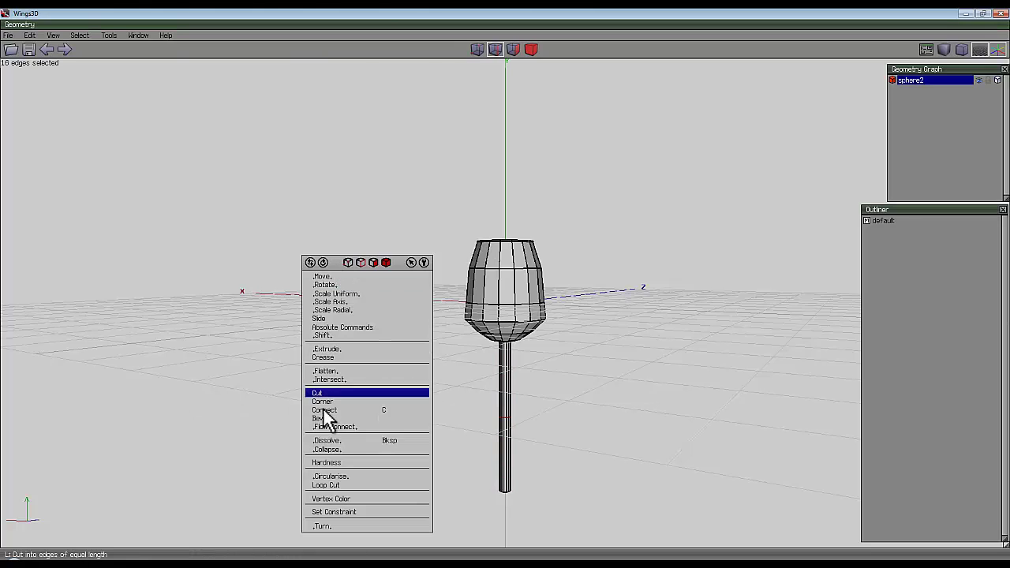
{"action": "left_click", "coordinate": [320, 419]}
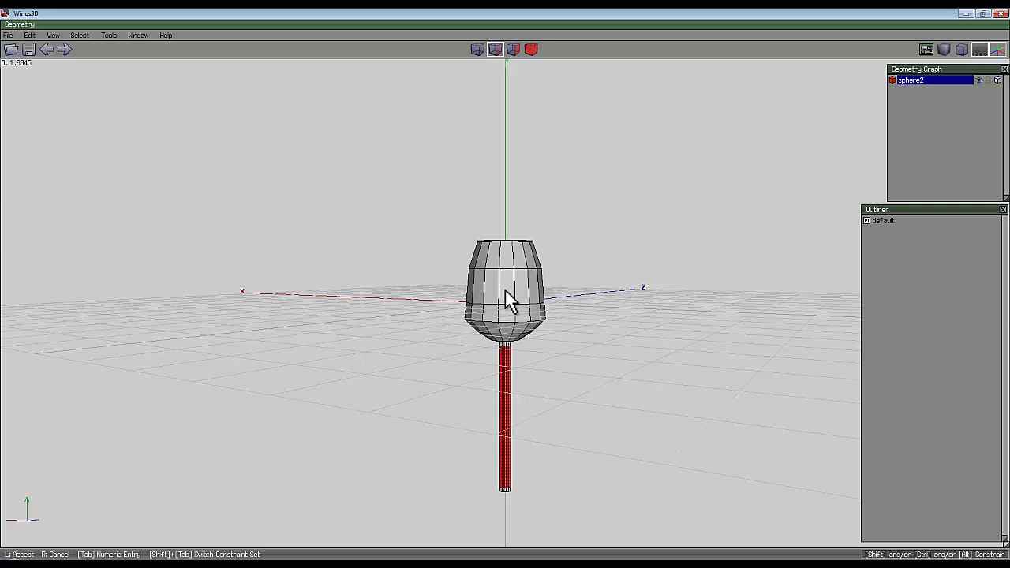
{"action": "left_click", "coordinate": [506, 291]}
Scale the selected stem faces down uniformly to make the stem slimmer with flared ends.
{"action": "middle_click", "coordinate": [334, 420]}
{"action": "scroll", "coordinate": [506, 291], "scroll_direction": "up", "scroll_amount": 5}
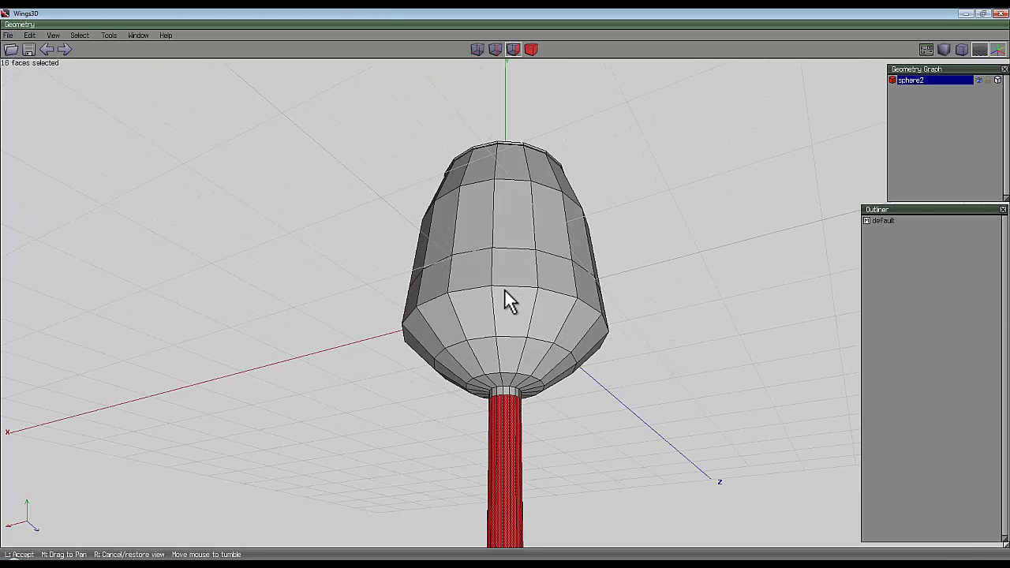
{"action": "left_click", "coordinate": [506, 292]}
{"action": "right_click", "coordinate": [307, 284]}
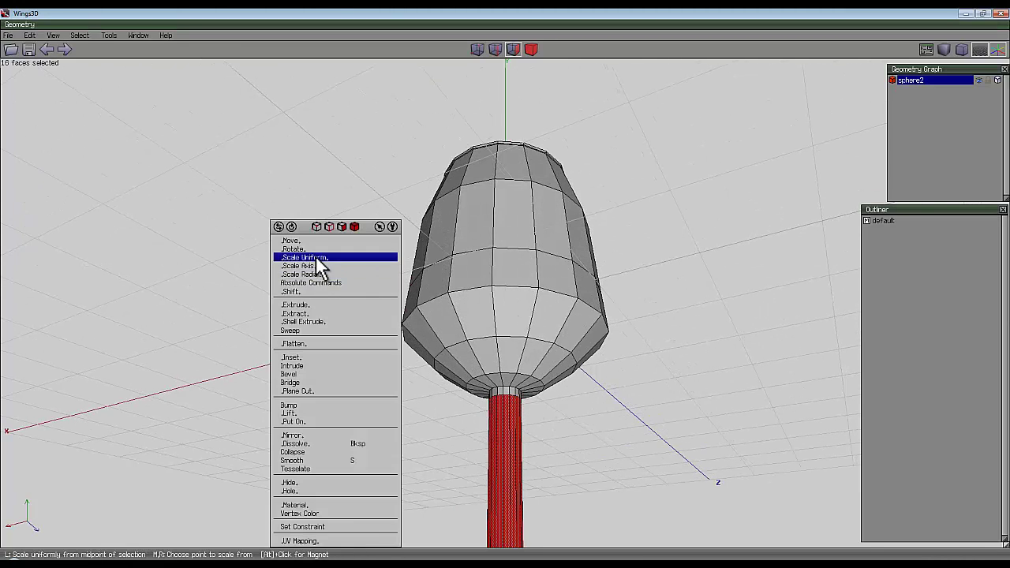
{"action": "left_click", "coordinate": [318, 259]}
{"action": "left_click", "coordinate": [505, 292]}
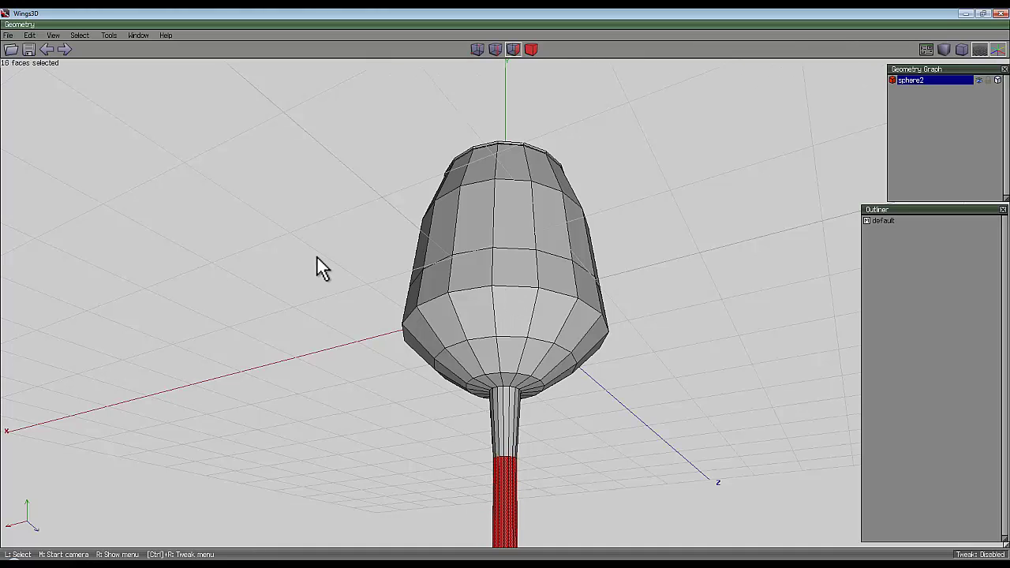
Grow the selection to all the faces of the stem and scale them down slightly with a uniform scale.
{"action": "scroll", "coordinate": [505, 290], "scroll_direction": "down", "scroll_amount": 2}
{"action": "scroll", "coordinate": [505, 290], "scroll_direction": "down", "scroll_amount": 5}
{"action": "middle_click", "coordinate": [505, 290]}
{"action": "left_click", "coordinate": [506, 290]}
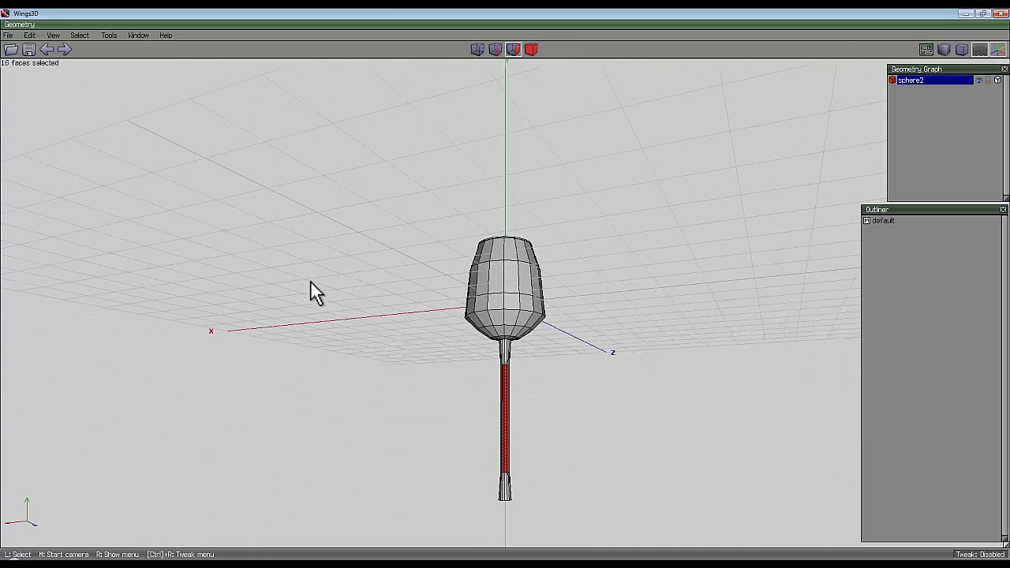
{"action": "key", "text": "plus"}
{"action": "right_click", "coordinate": [327, 217]}
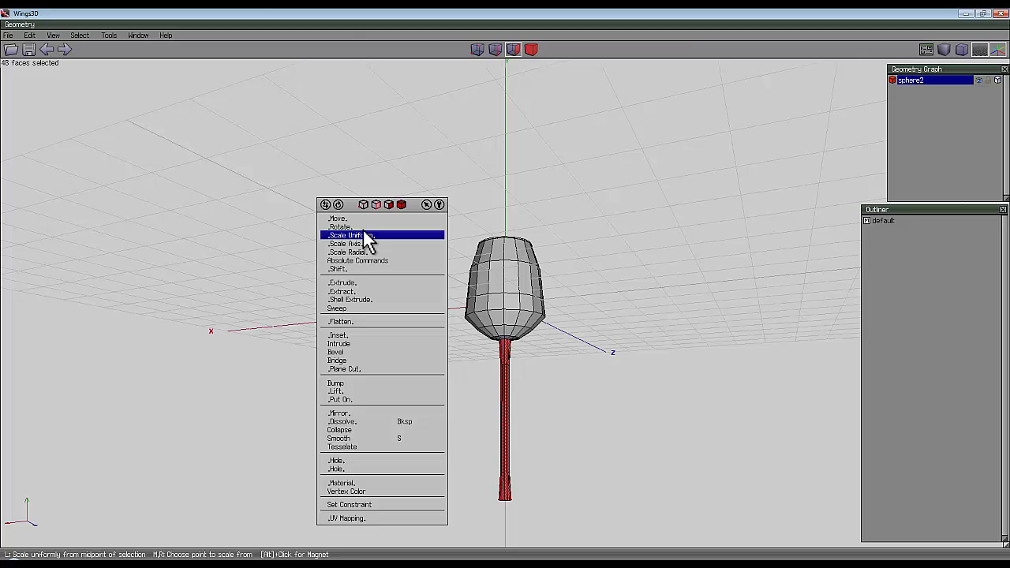
{"action": "left_click", "coordinate": [364, 235]}
{"action": "left_click", "coordinate": [506, 291]}
Move the stem faces up about 0.33 along the Y axis, back against the bowl, and clear the selection.
{"action": "right_click", "coordinate": [364, 236]}
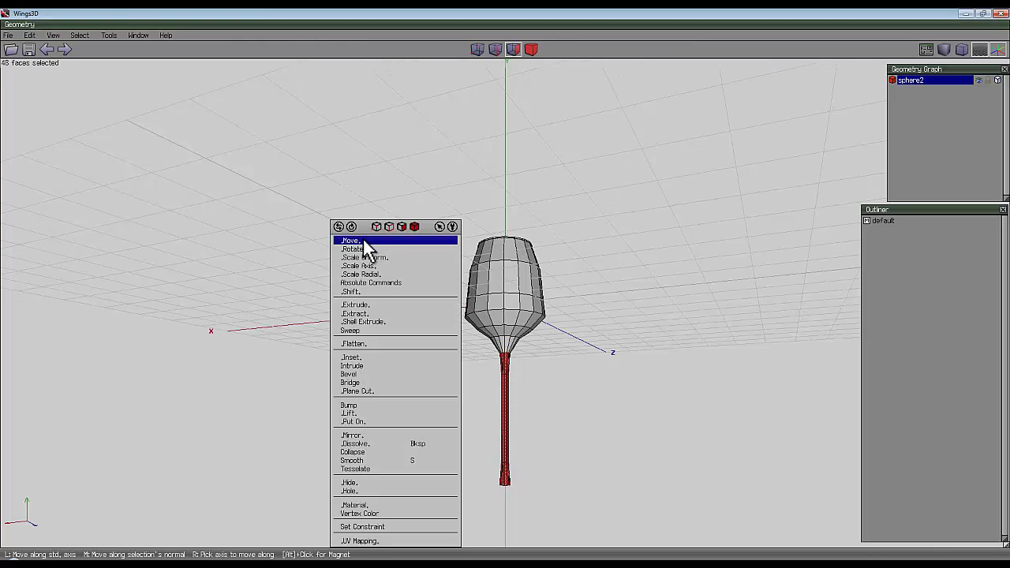
{"action": "left_click", "coordinate": [363, 240]}
{"action": "left_click", "coordinate": [371, 277]}
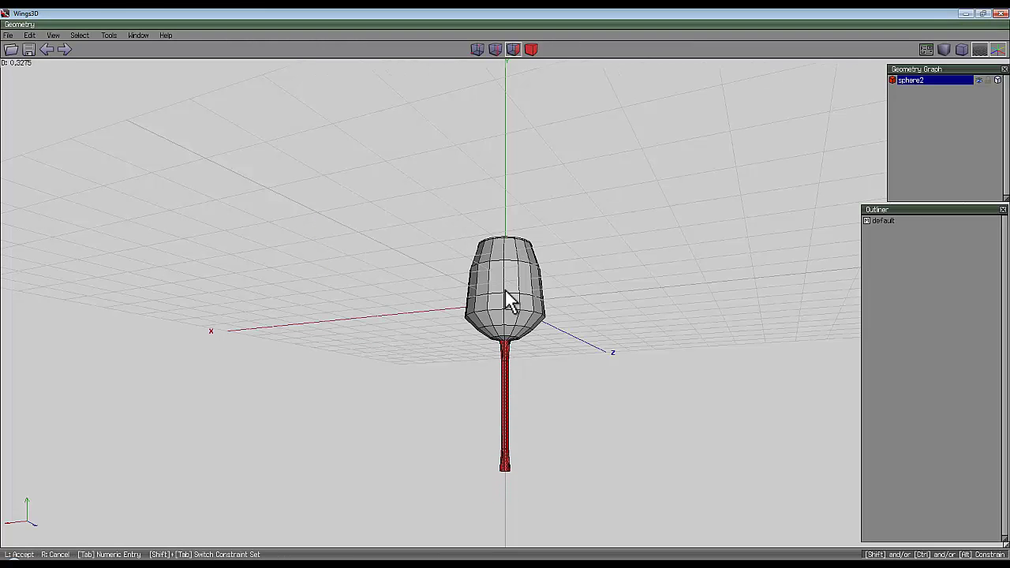
{"action": "left_click", "coordinate": [505, 291]}
{"action": "middle_click", "coordinate": [505, 290]}
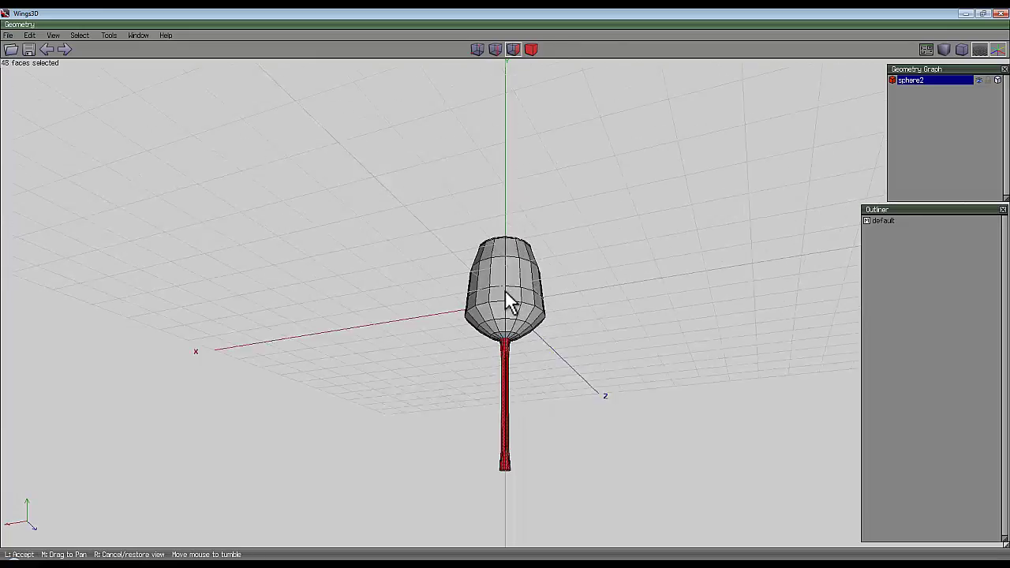
{"action": "left_click", "coordinate": [505, 290]}
{"action": "key", "text": "space"}
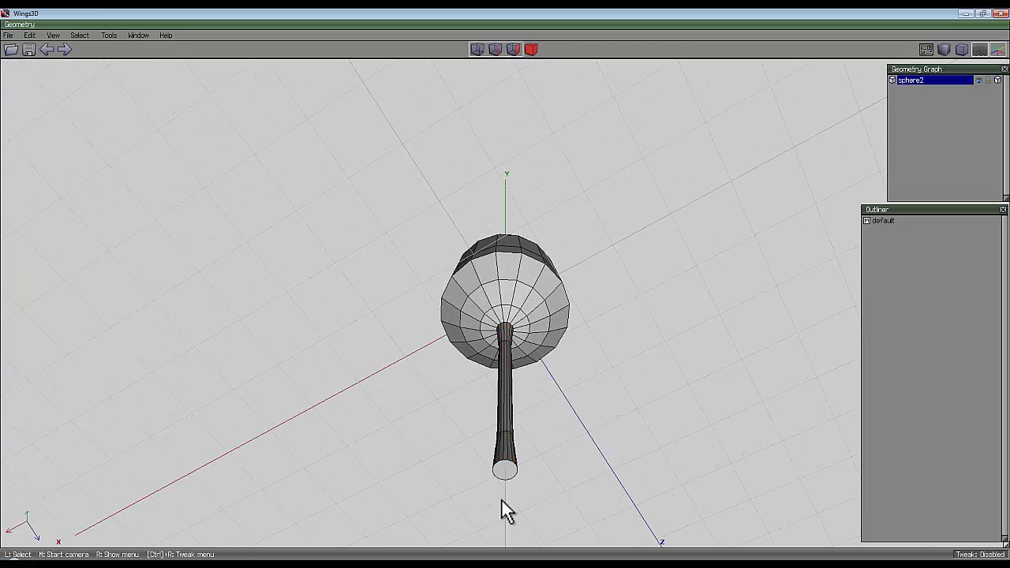
Select the round face at the bottom end of the stem and extrude it a short distance along its normal.
{"action": "middle_click", "coordinate": [616, 354]}
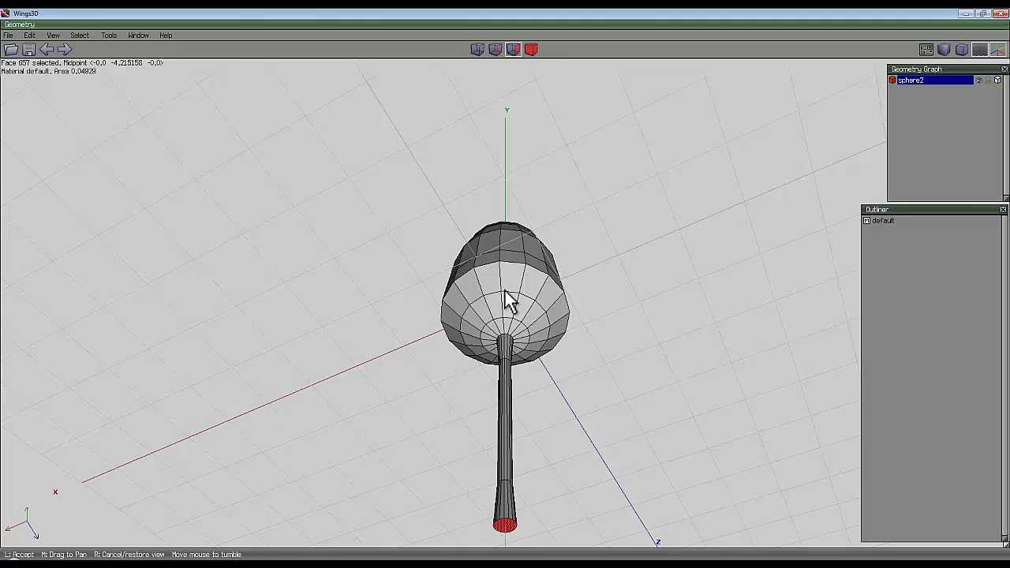
{"action": "scroll", "coordinate": [505, 290], "scroll_direction": "down", "scroll_amount": 4}
{"action": "left_click", "coordinate": [505, 291]}
{"action": "right_click", "coordinate": [616, 355]}
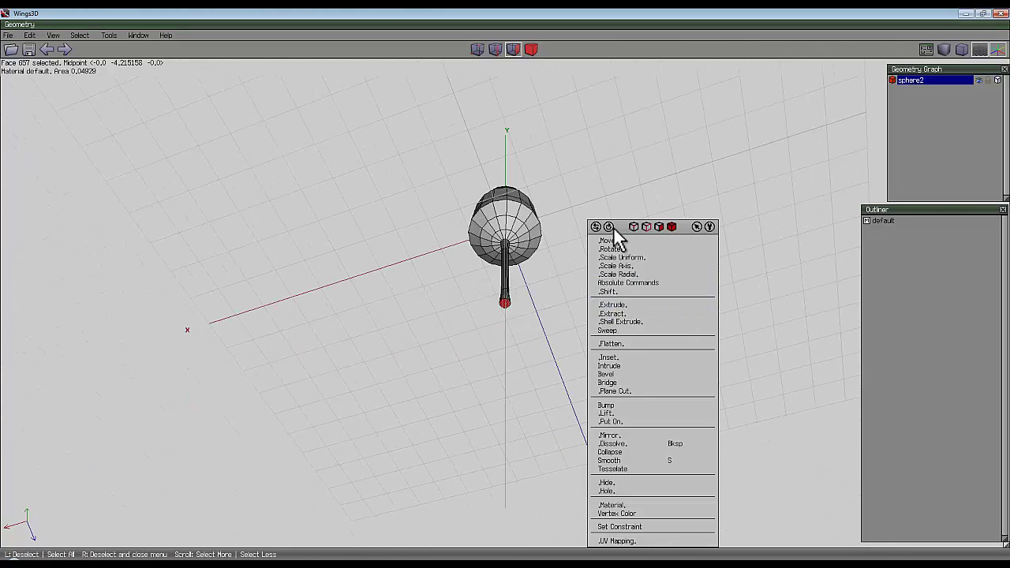
{"action": "left_click", "coordinate": [617, 307]}
{"action": "left_click", "coordinate": [619, 319]}
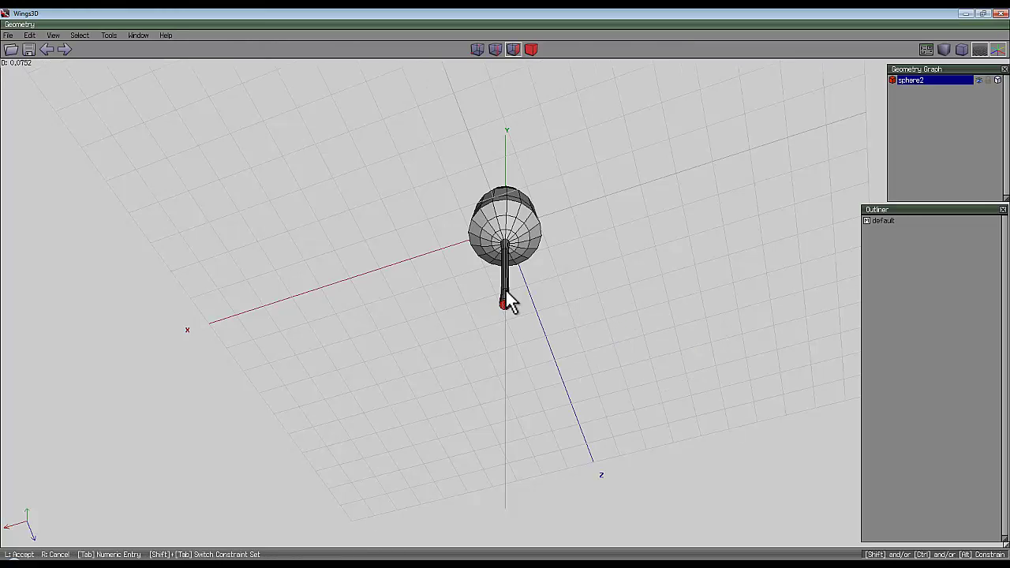
{"action": "left_click", "coordinate": [509, 302]}
Scale the bottom face up uniformly into a flat foot about as wide as the bowl.
{"action": "middle_click_drag", "start_coordinate": [507, 300], "coordinate": [618, 329]}
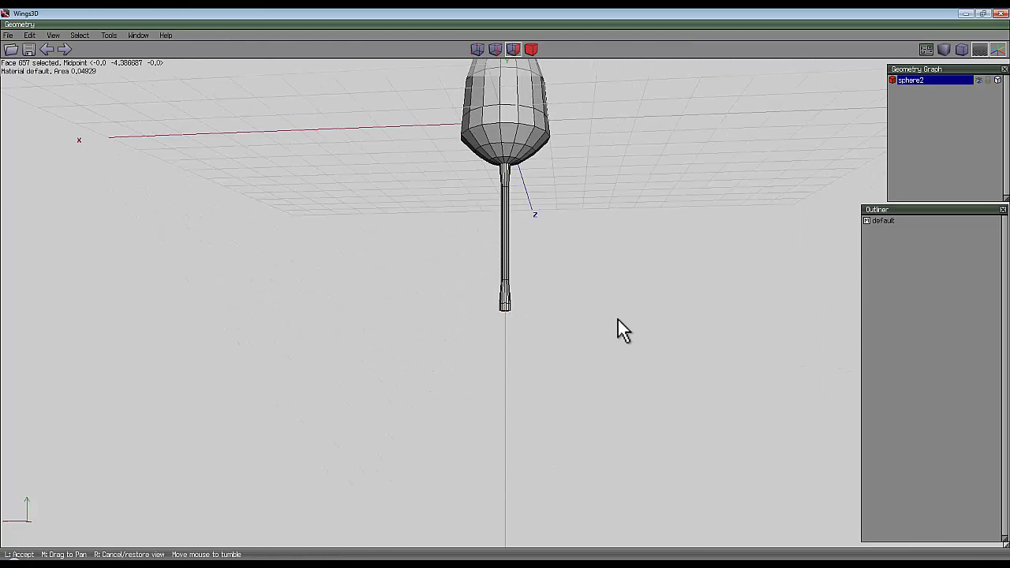
{"action": "right_click", "coordinate": [597, 264]}
{"action": "left_click", "coordinate": [598, 258]}
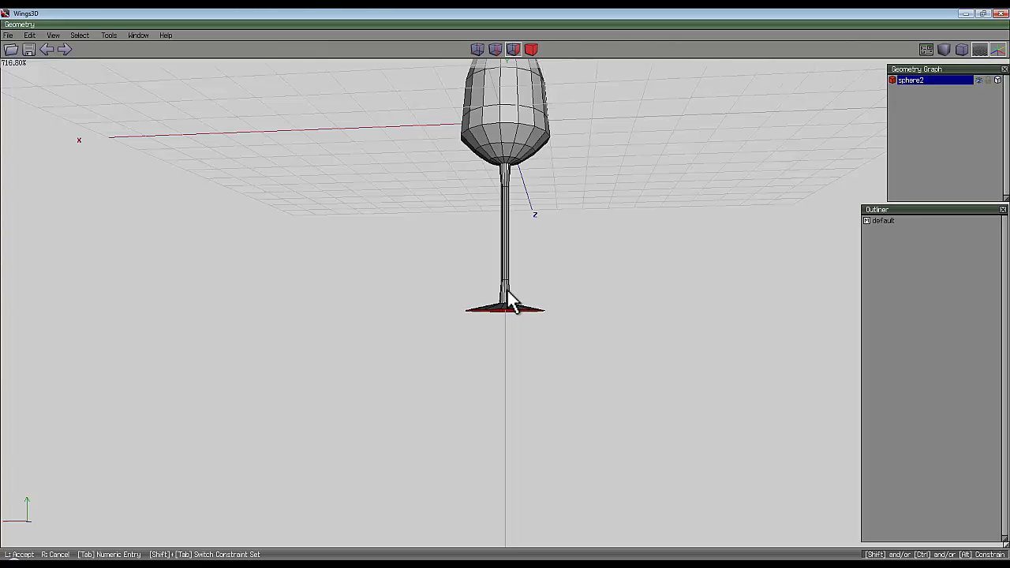
{"action": "left_click", "coordinate": [507, 292]}
Extrude the underside face of the foot slightly along its normal to give the foot a thin edge.
{"action": "middle_click", "coordinate": [507, 292]}
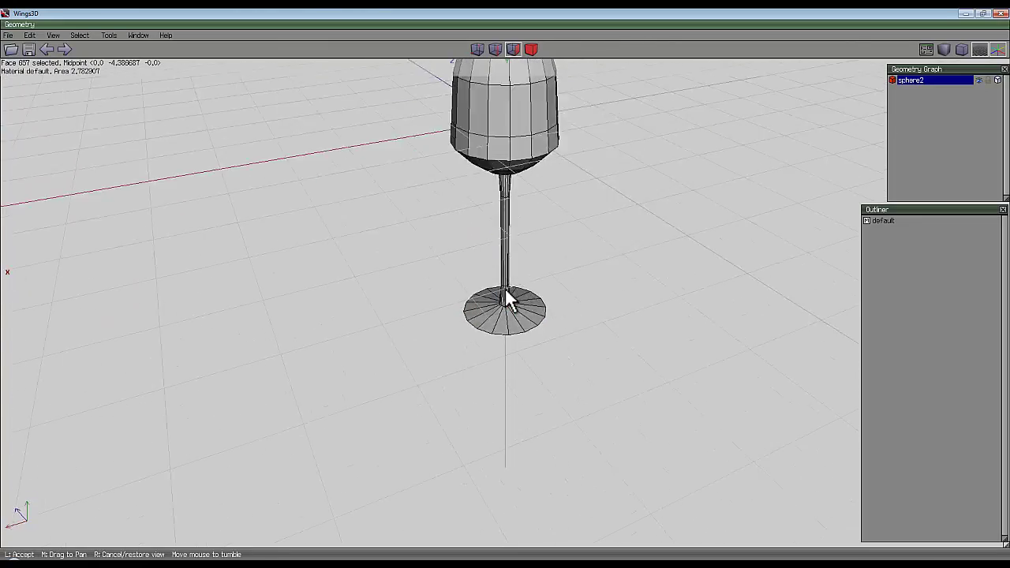
{"action": "left_click", "coordinate": [504, 288]}
{"action": "right_click", "coordinate": [601, 240]}
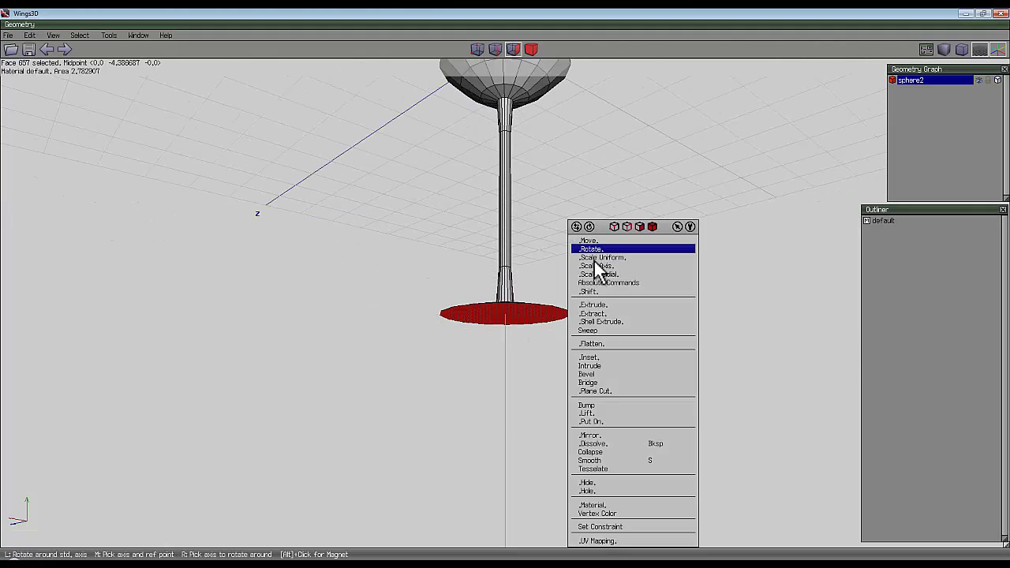
{"action": "left_click", "coordinate": [602, 292]}
{"action": "left_click", "coordinate": [602, 314]}
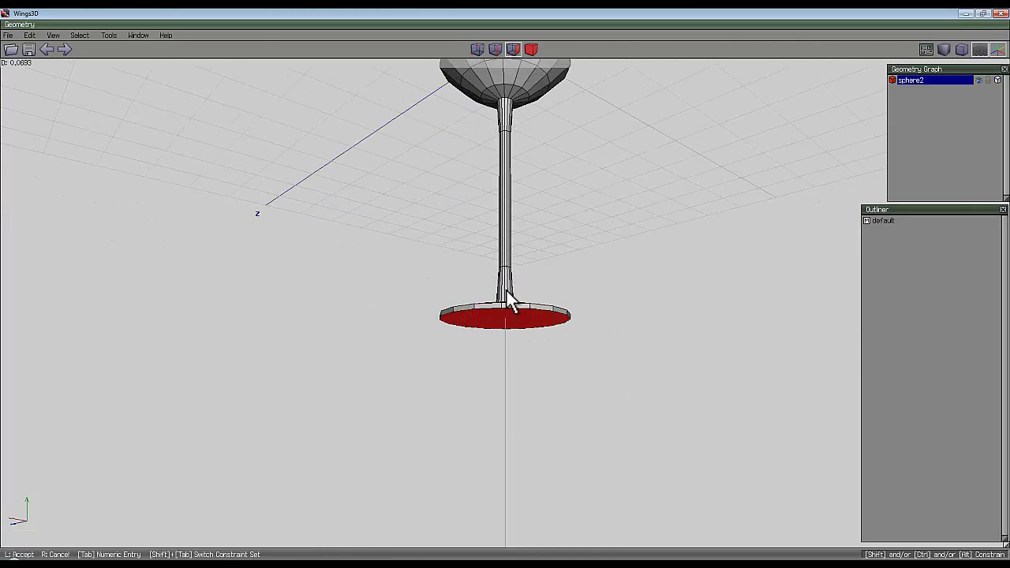
{"action": "left_click", "coordinate": [509, 300]}
Inset the underside face of the foot by 72.20% to leave a small face at its centre.
{"action": "right_click", "coordinate": [620, 258]}
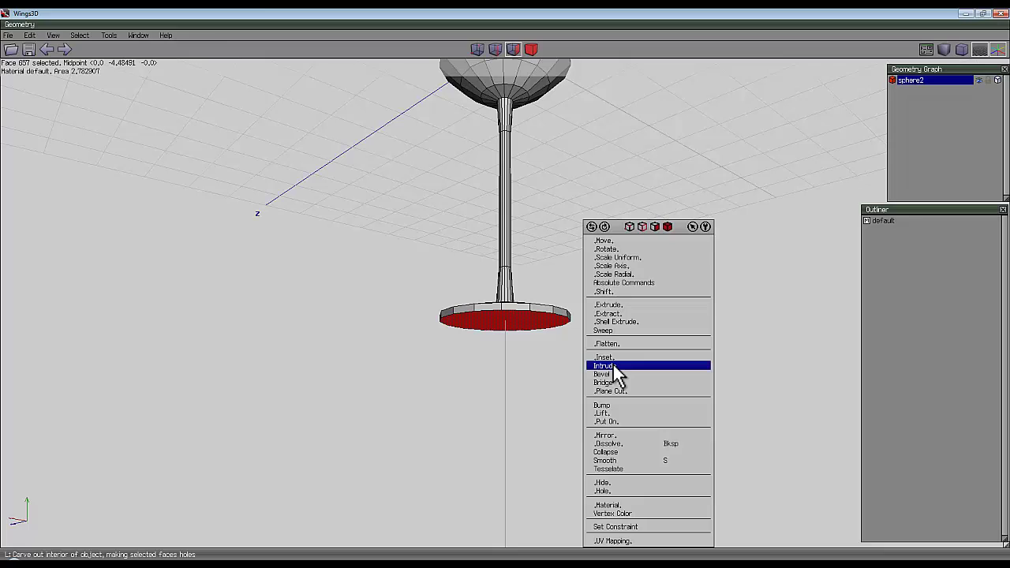
{"action": "left_click", "coordinate": [605, 358]}
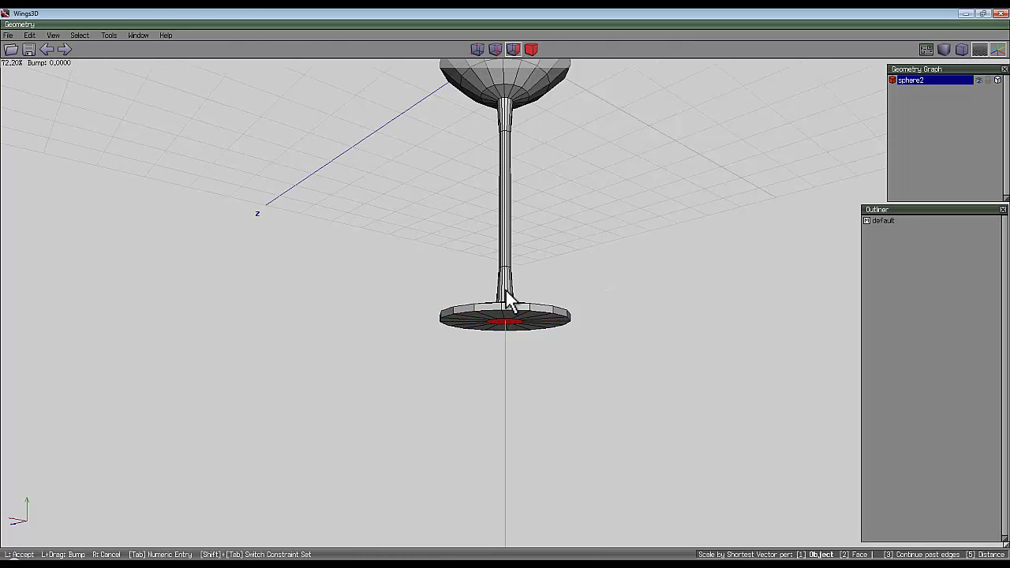
{"action": "left_click", "coordinate": [509, 303]}
In wireframe view, move the inset face up 0.156 along Y to hollow the foot's underside, then clear the selection and restore shading.
{"action": "middle_click", "coordinate": [615, 357]}
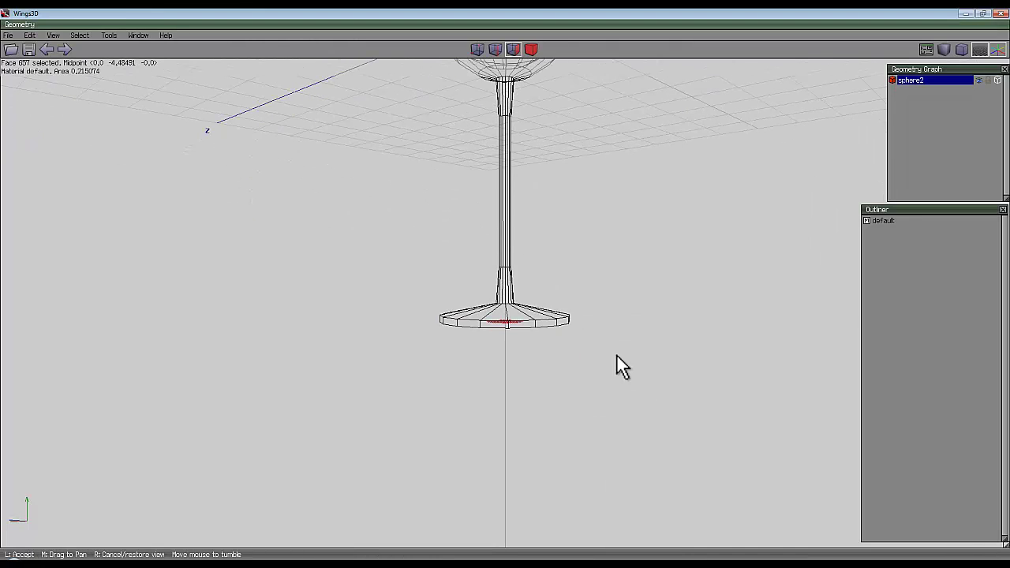
{"action": "left_click", "coordinate": [617, 356]}
{"action": "right_click", "coordinate": [617, 356]}
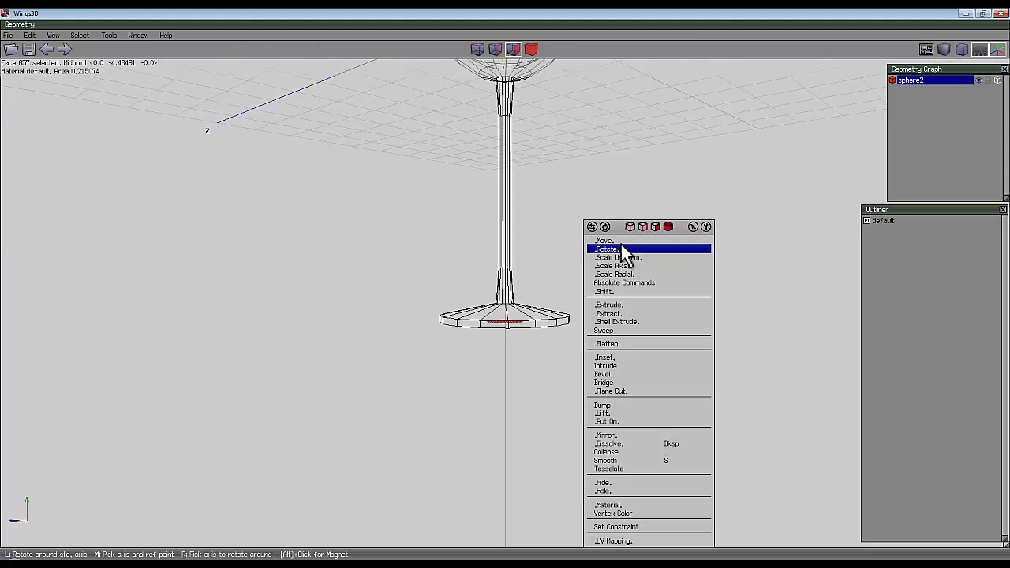
{"action": "left_click", "coordinate": [620, 241]}
{"action": "left_click", "coordinate": [618, 278]}
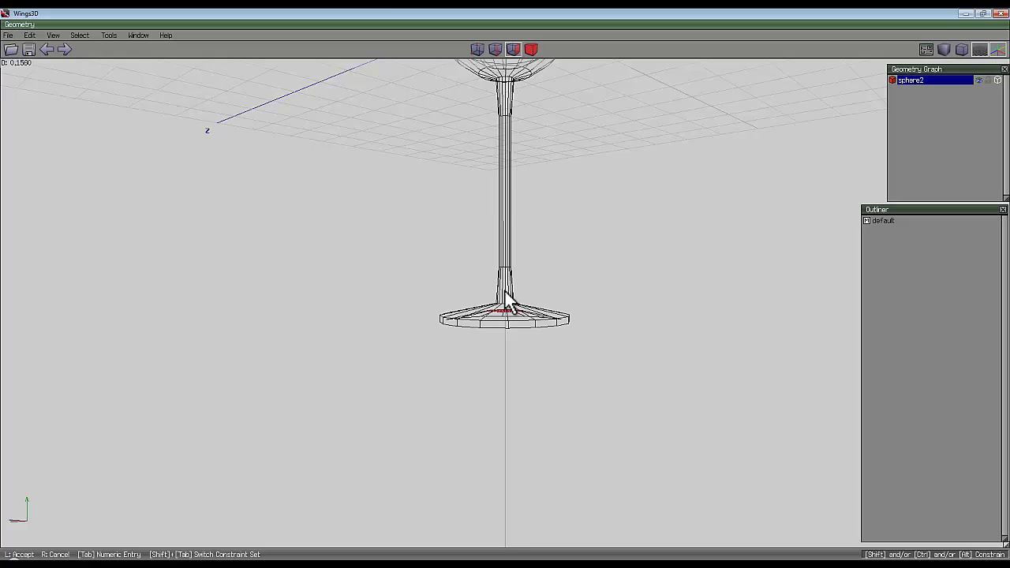
{"action": "left_click", "coordinate": [505, 292]}
{"action": "middle_click", "coordinate": [506, 292]}
{"action": "left_click", "coordinate": [505, 292]}
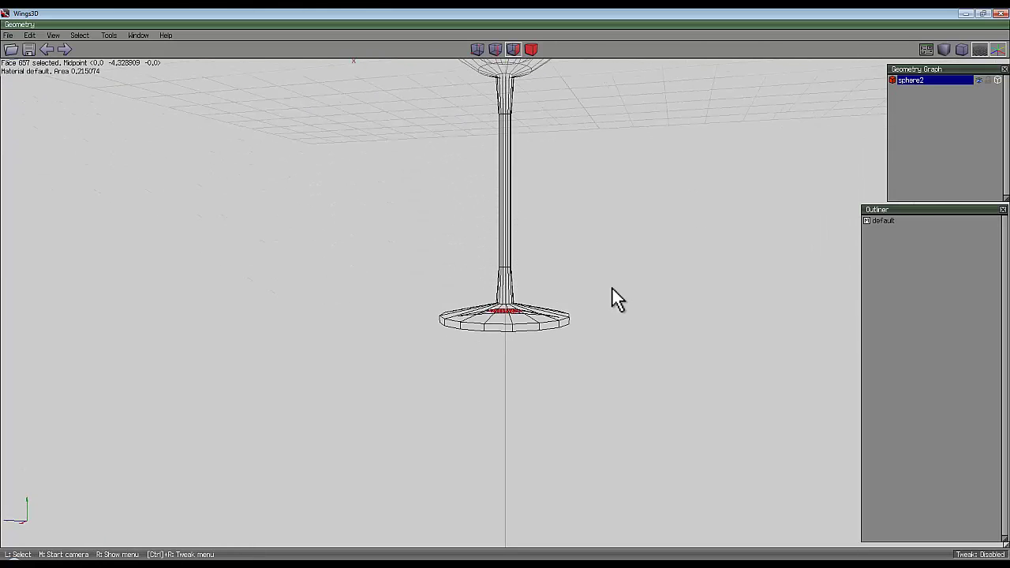
{"action": "left_click", "coordinate": [611, 292]}
{"action": "middle_click", "coordinate": [505, 293]}
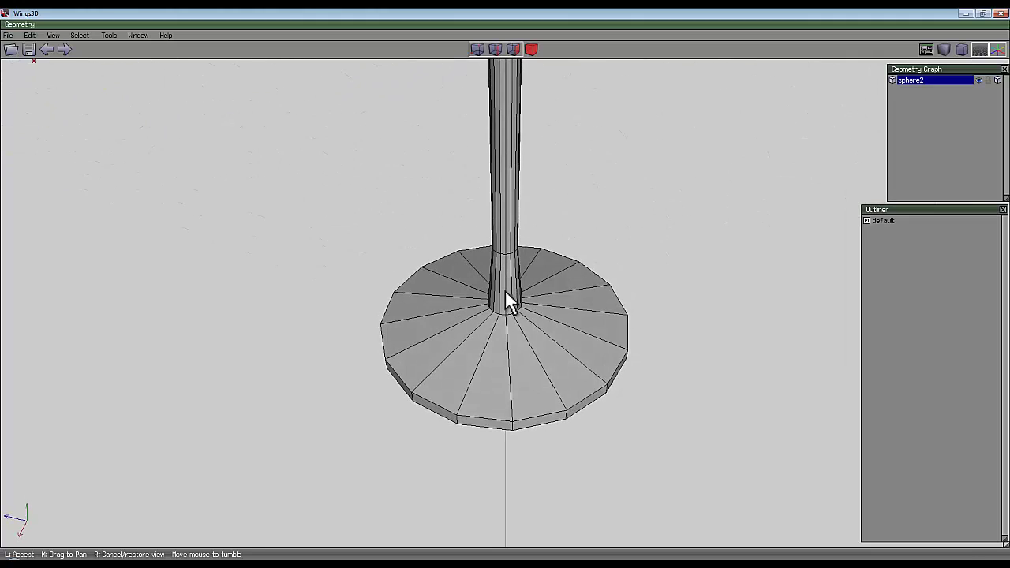
{"action": "left_click", "coordinate": [505, 289]}
{"action": "key", "text": "v"}
{"action": "left_click", "coordinate": [512, 313]}
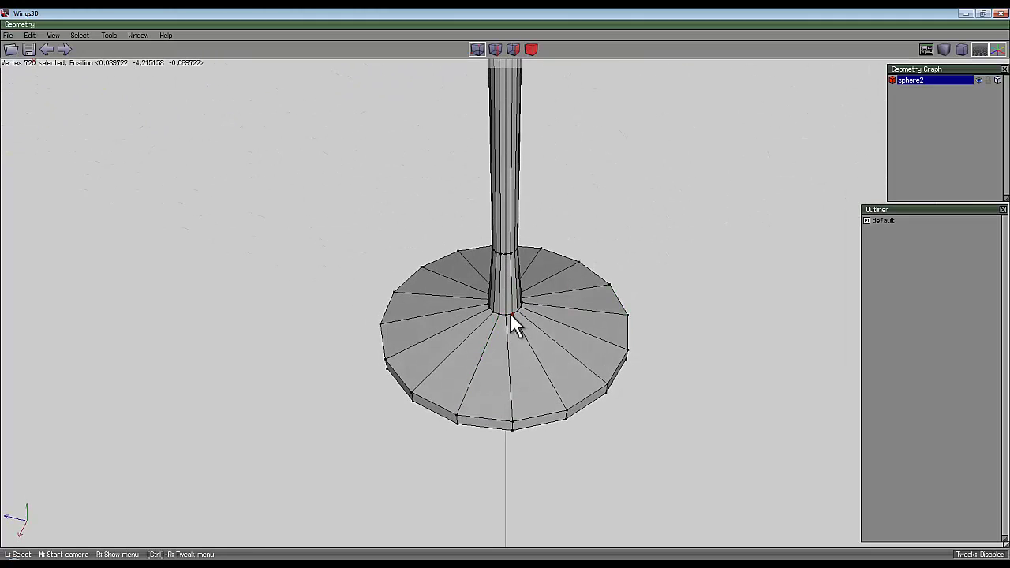
{"action": "left_click", "coordinate": [498, 51]}
{"action": "key", "text": "space"}
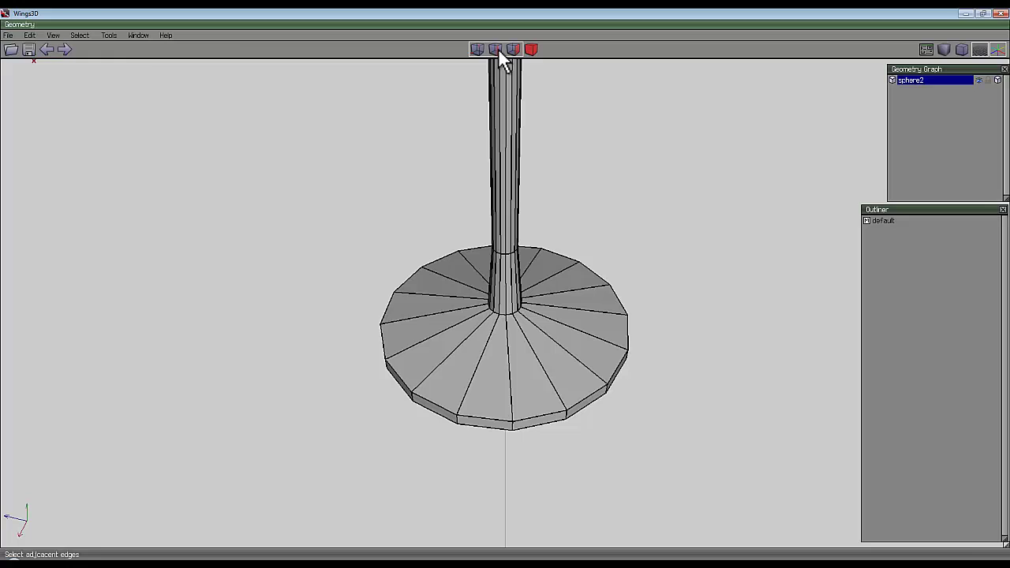
Select the edge loops where the stem meets the foot and the bowl, and bevel them slightly into narrow bands.
{"action": "left_click", "coordinate": [512, 314]}
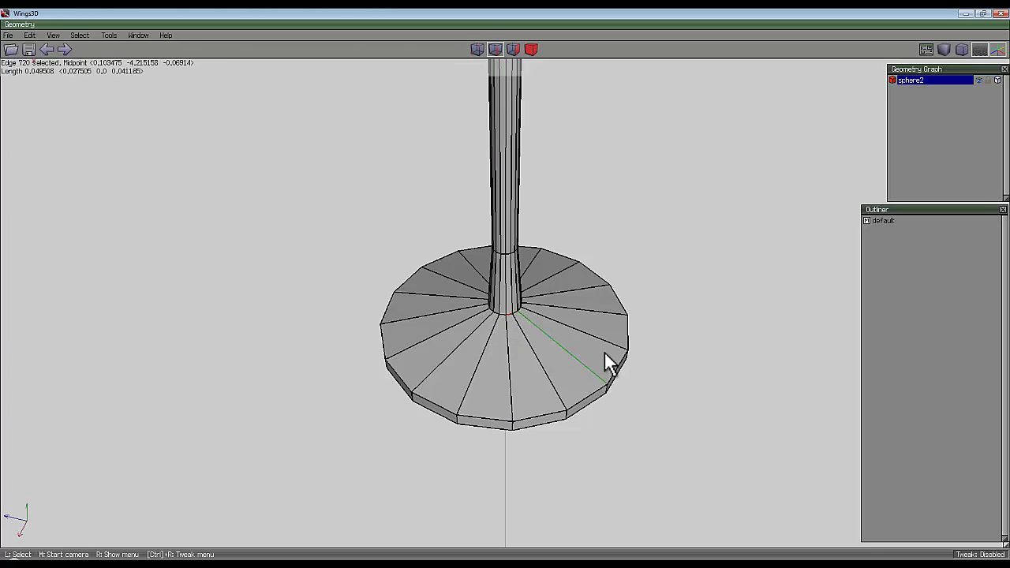
{"action": "scroll", "coordinate": [607, 347], "scroll_direction": "down", "scroll_amount": 3}
{"action": "middle_click", "coordinate": [607, 342]}
{"action": "left_click", "coordinate": [525, 136]}
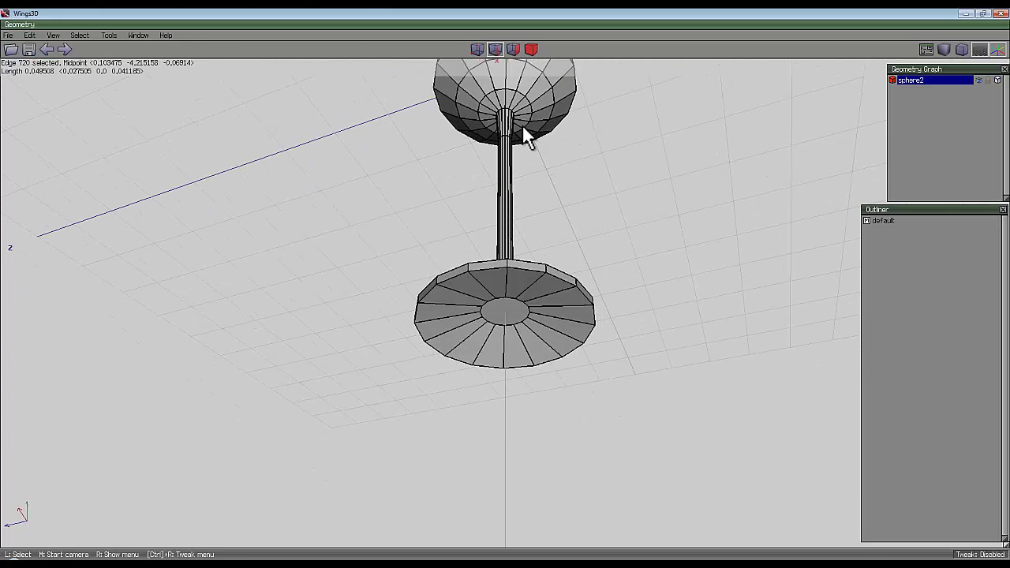
{"action": "left_click", "coordinate": [508, 111]}
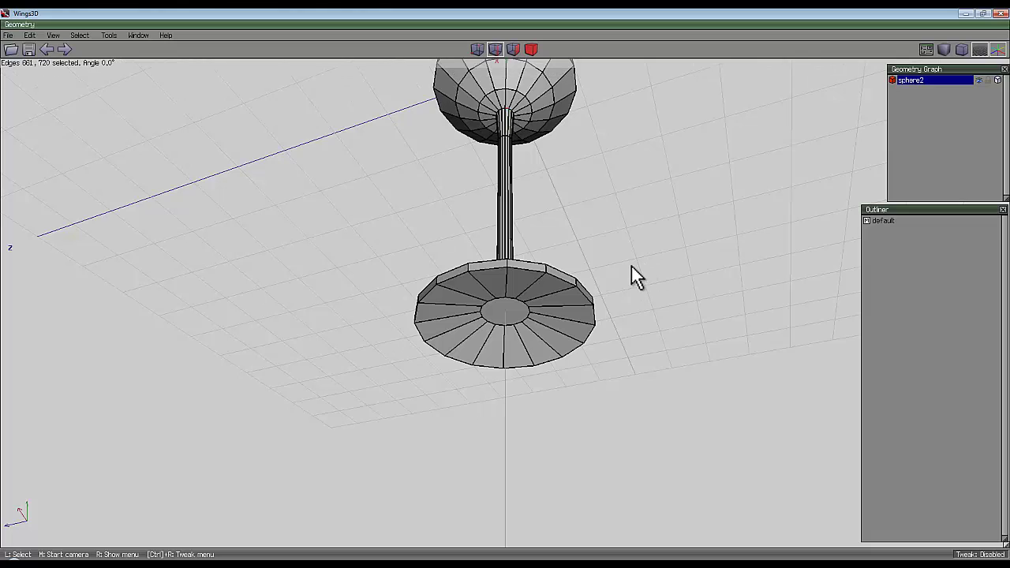
{"action": "key", "text": "l"}
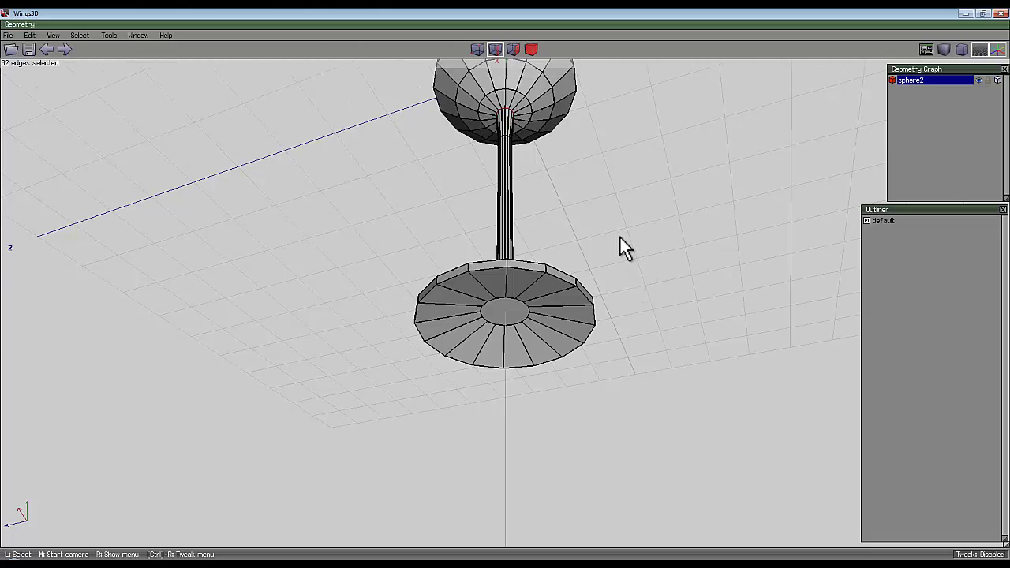
{"action": "middle_click", "coordinate": [615, 181]}
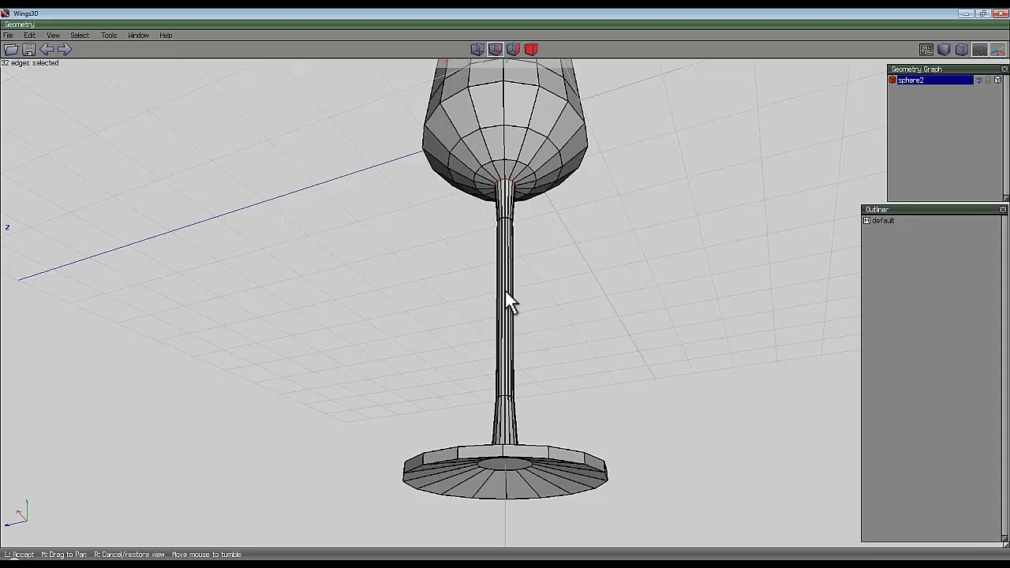
{"action": "left_click", "coordinate": [506, 292]}
{"action": "right_click", "coordinate": [616, 213]}
{"action": "left_click", "coordinate": [650, 370]}
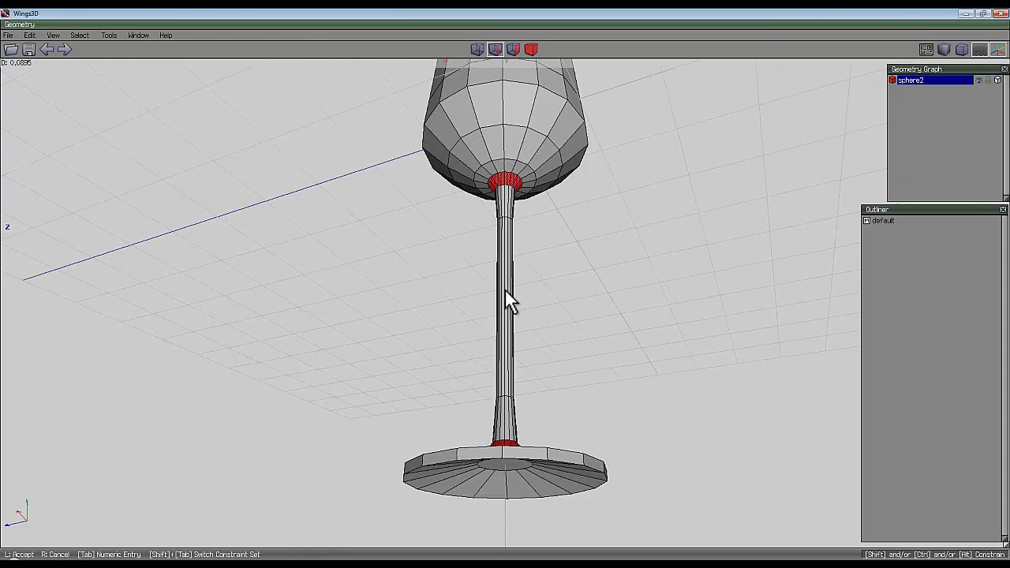
{"action": "left_click", "coordinate": [505, 291]}
Extrude the two bevelled bands slightly outward along their normals, then scale the extruded faces to about 79%.
{"action": "right_click", "coordinate": [641, 321]}
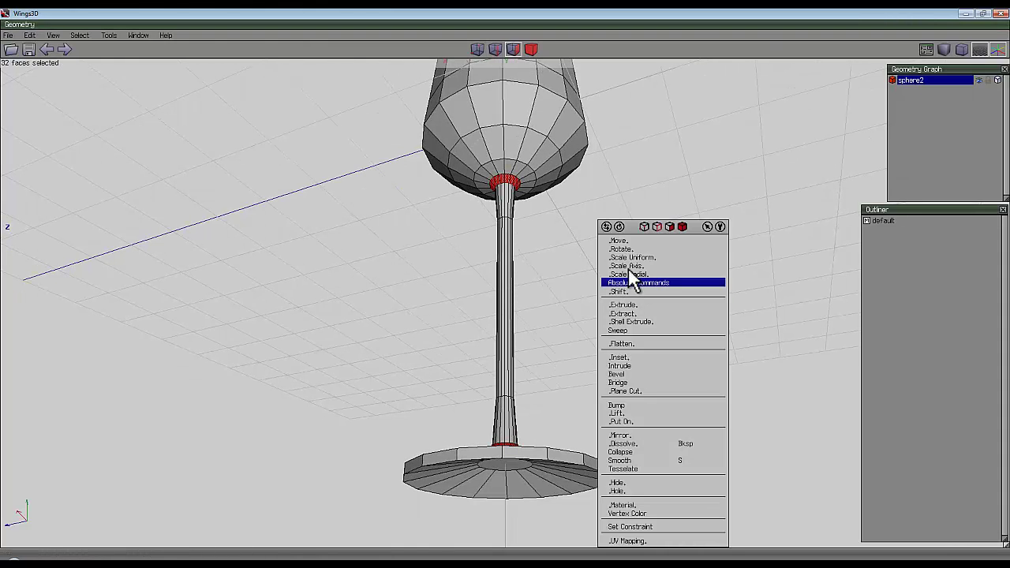
{"action": "left_click", "coordinate": [638, 309]}
{"action": "left_click", "coordinate": [633, 317]}
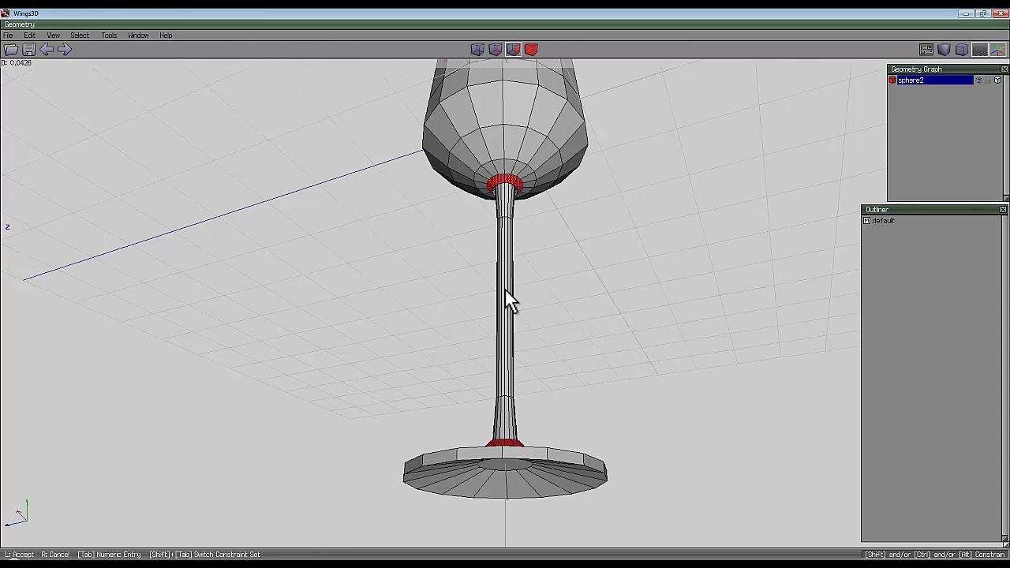
{"action": "left_click", "coordinate": [509, 302]}
{"action": "right_click", "coordinate": [639, 201]}
{"action": "left_click", "coordinate": [643, 216]}
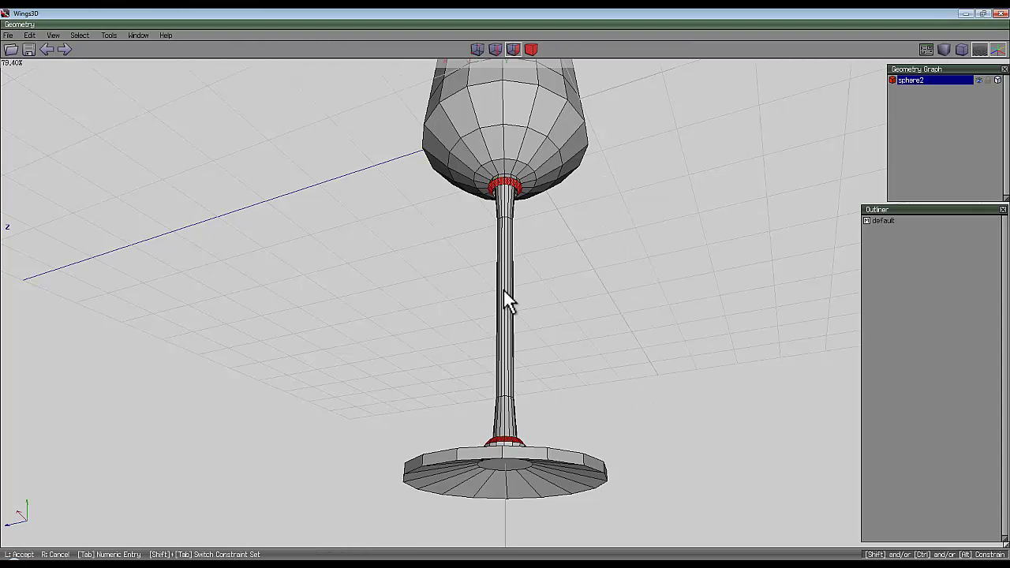
{"action": "left_click", "coordinate": [510, 302]}
Select the whole glass as a body, smooth it twice and clear the selection.
{"action": "middle_click", "coordinate": [509, 302]}
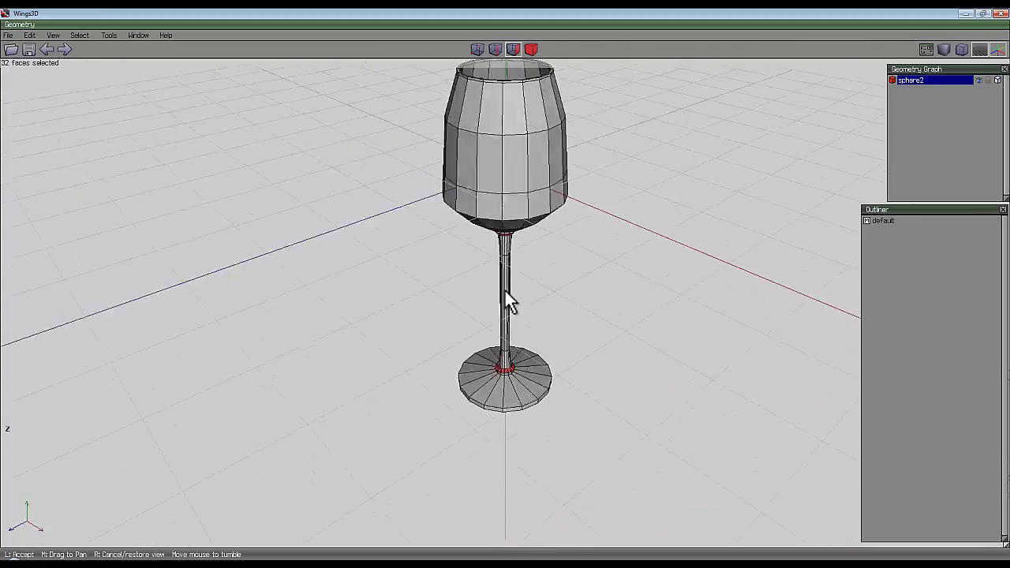
{"action": "scroll", "coordinate": [506, 290], "scroll_direction": "down", "scroll_amount": 3}
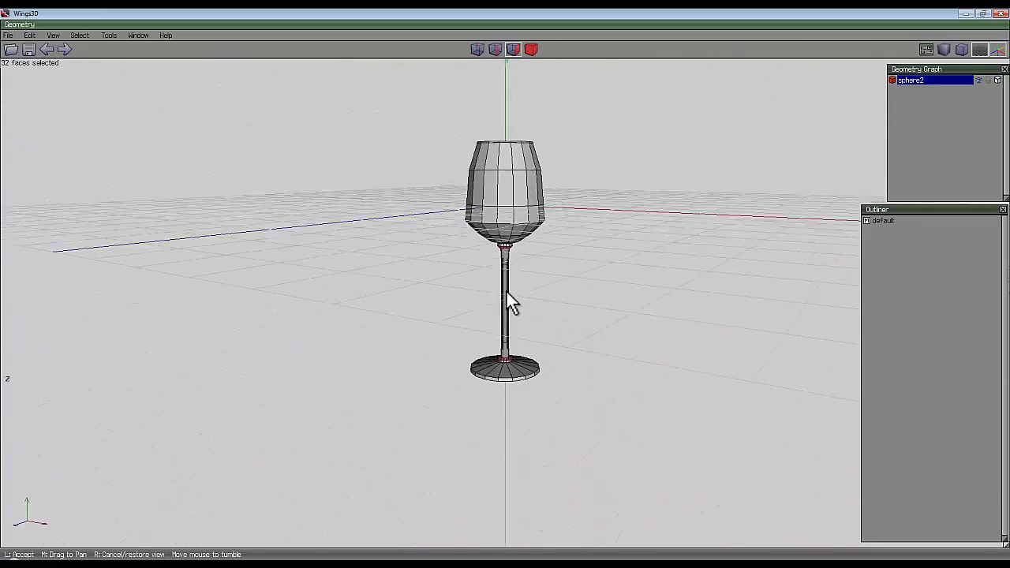
{"action": "left_click", "coordinate": [507, 292]}
{"action": "left_click", "coordinate": [532, 49]}
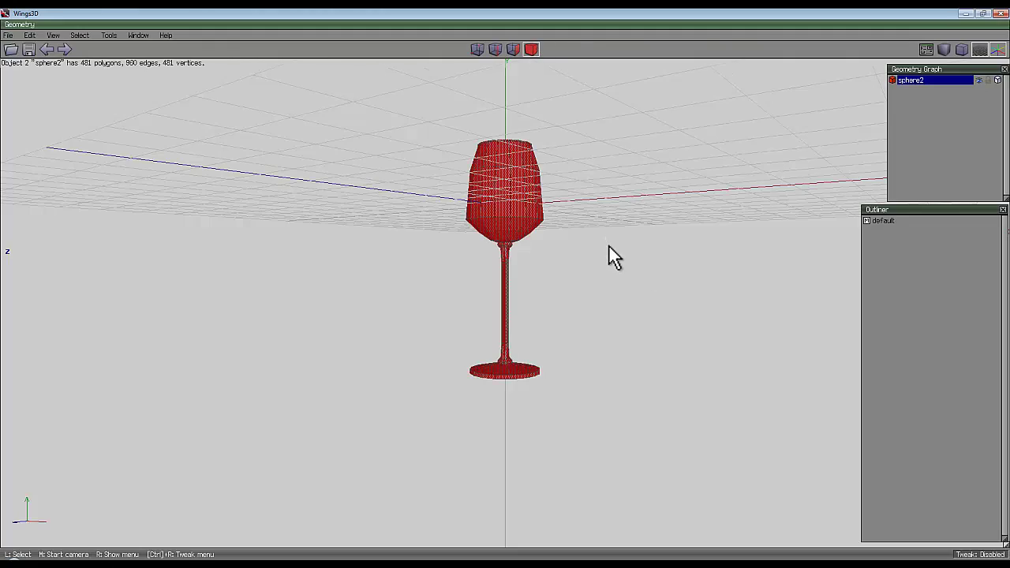
{"action": "key", "text": "s"}
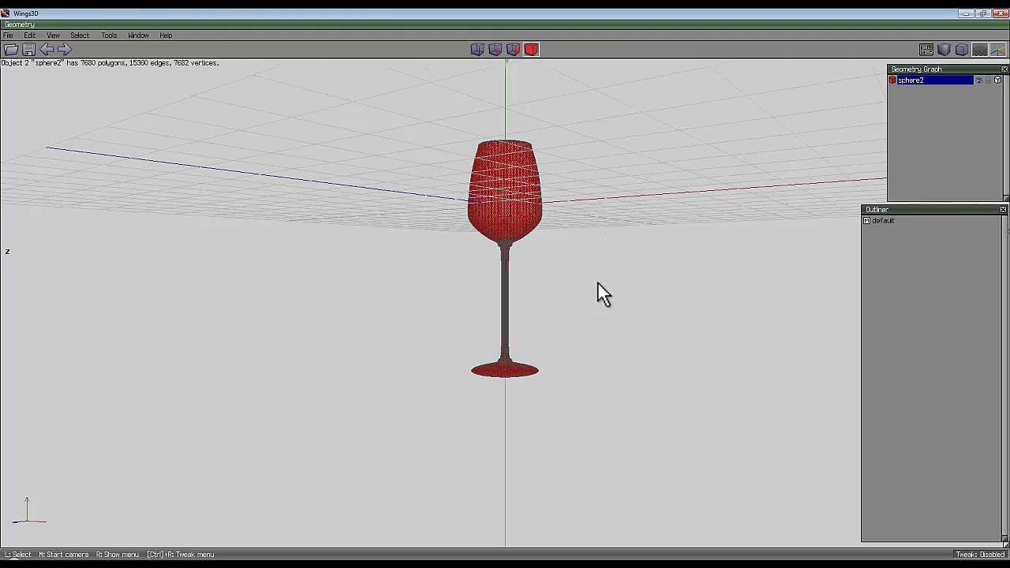
{"action": "key", "text": "space"}
Examine the smoothed glass in wireframe from several angles, checking the bowl, stem and foot.
{"action": "middle_click", "coordinate": [504, 288]}
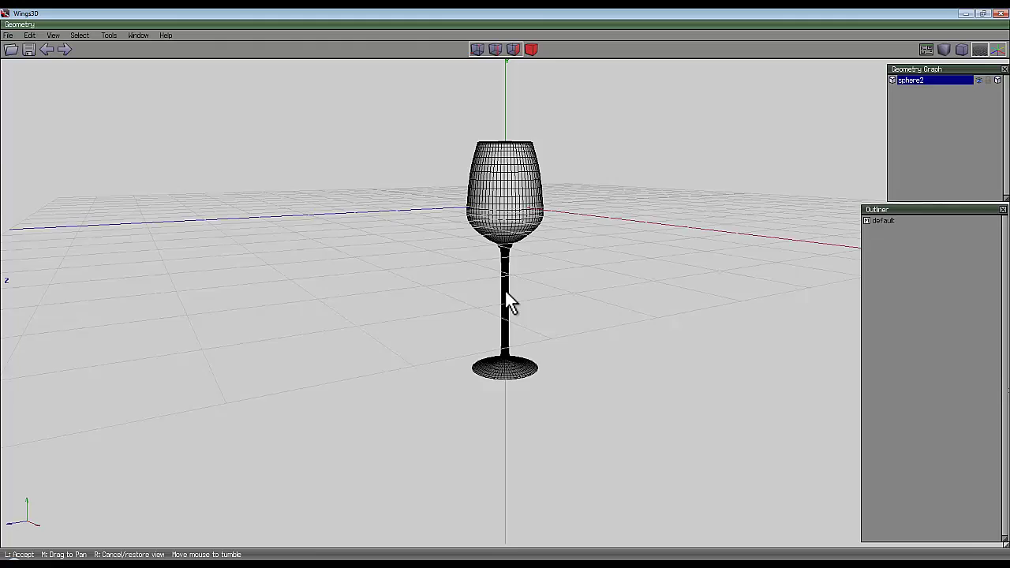
{"action": "left_click", "coordinate": [505, 290]}
{"action": "middle_click", "coordinate": [600, 294]}
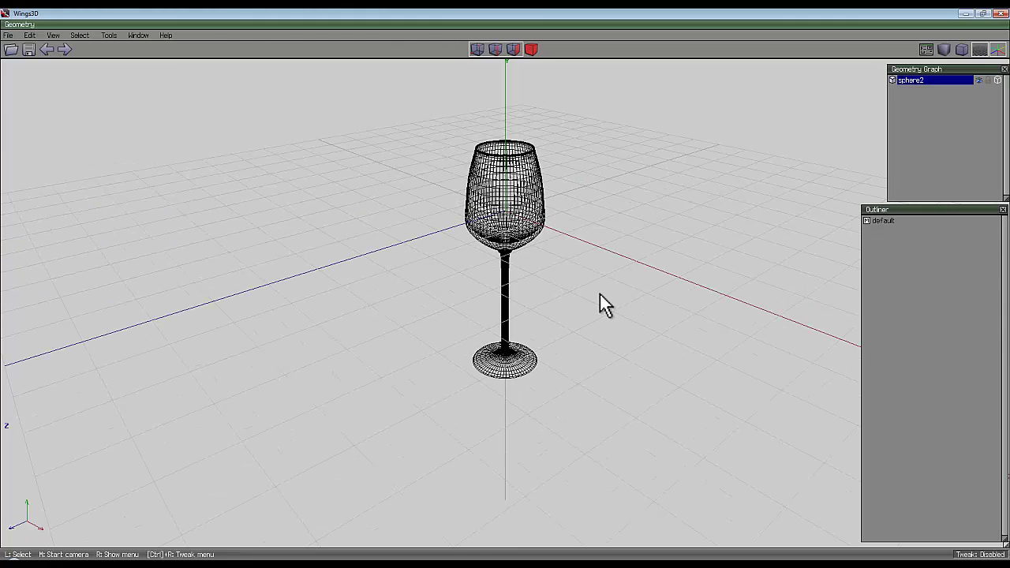
{"action": "left_click", "coordinate": [505, 290]}
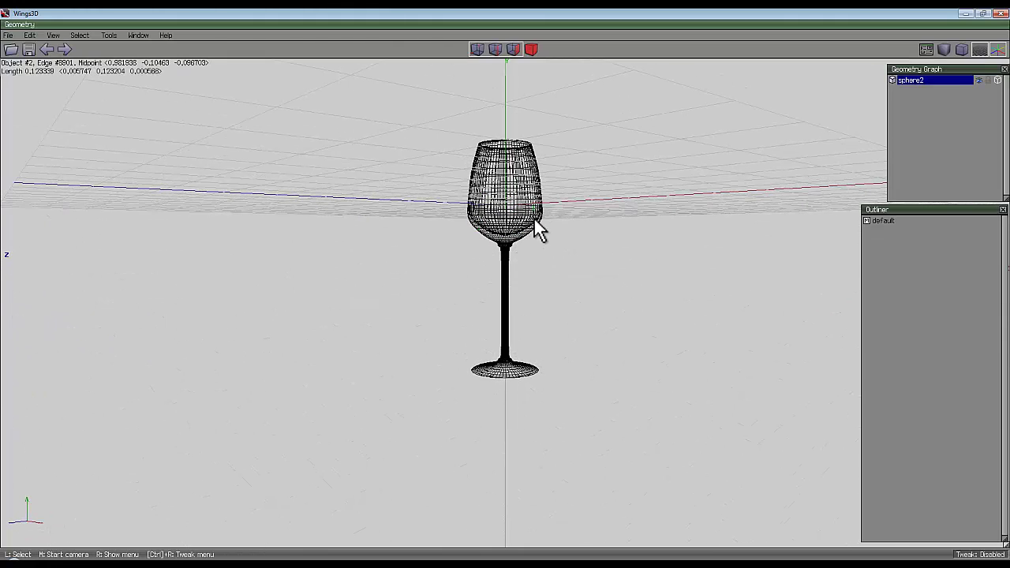
{"action": "middle_click", "coordinate": [557, 241]}
{"action": "scroll", "coordinate": [505, 300], "scroll_direction": "up", "scroll_amount": 5}
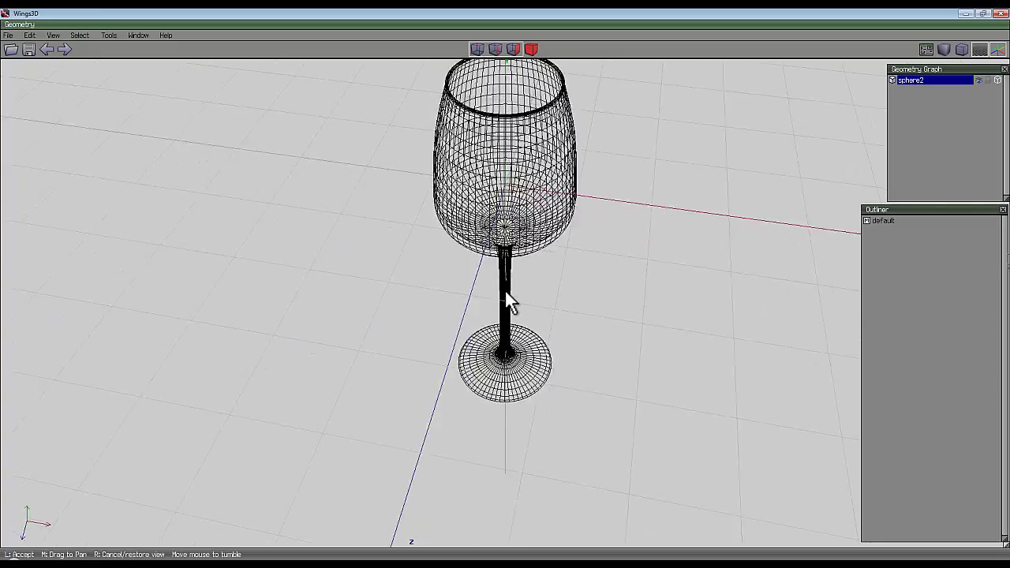
{"action": "scroll", "coordinate": [505, 291], "scroll_direction": "down", "scroll_amount": 3}
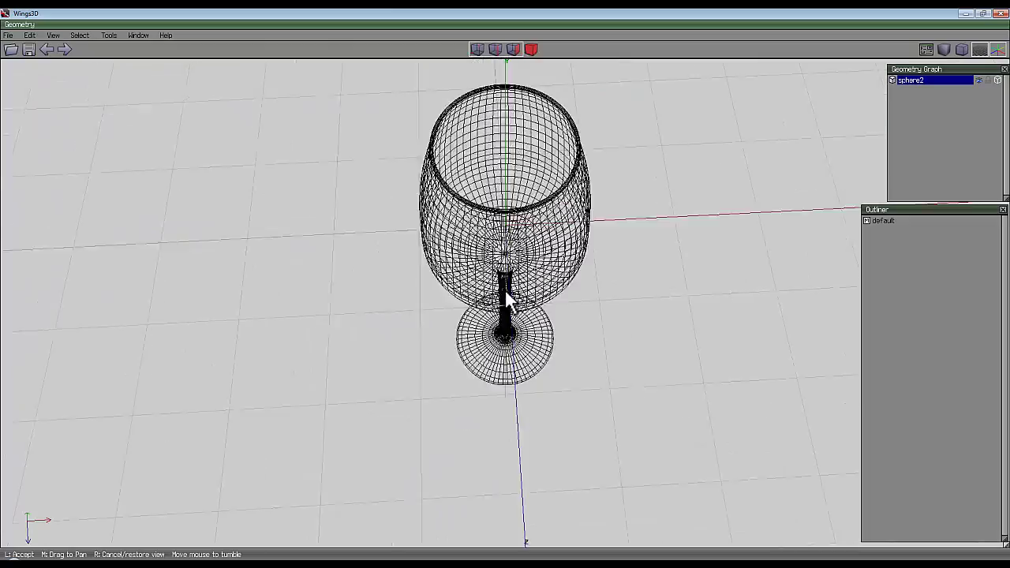
{"action": "left_click", "coordinate": [506, 291]}
{"action": "scroll", "coordinate": [609, 172], "scroll_direction": "down", "scroll_amount": 3}
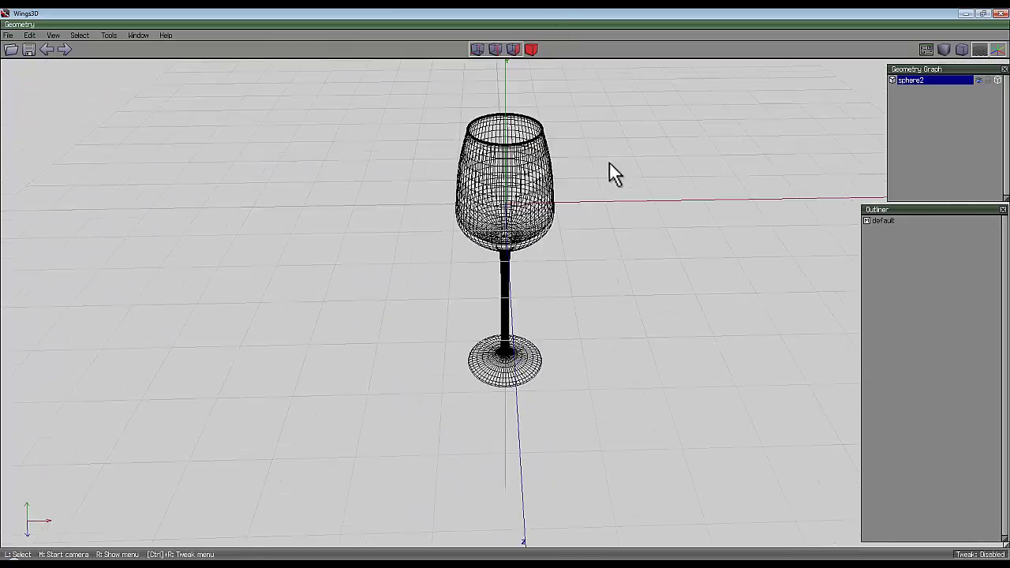
{"action": "middle_click", "coordinate": [480, 134]}
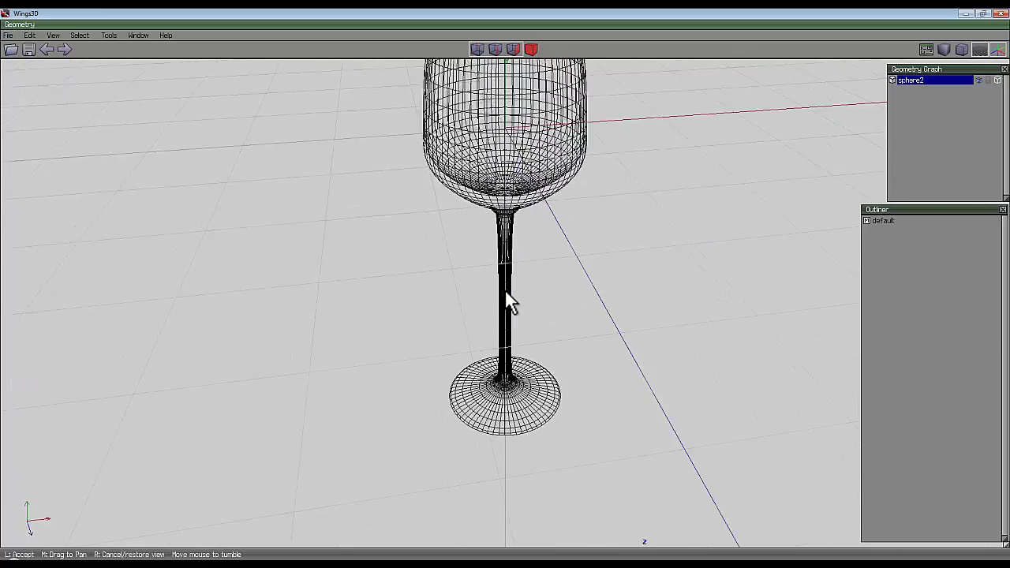
{"action": "left_click", "coordinate": [506, 290]}
{"action": "scroll", "coordinate": [597, 207], "scroll_direction": "down", "scroll_amount": 2}
Select an edge loop inside the bowl, convert it to faces and grow the selection over the lower inner surface, including its centre.
{"action": "middle_click", "coordinate": [593, 197]}
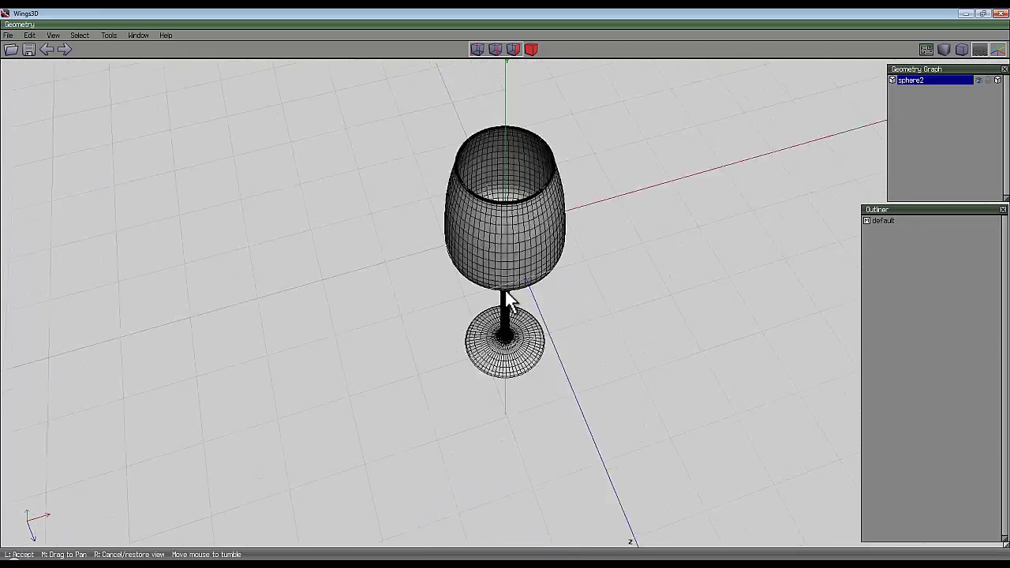
{"action": "scroll", "coordinate": [505, 287], "scroll_direction": "up", "scroll_amount": 5}
{"action": "left_click", "coordinate": [645, 224]}
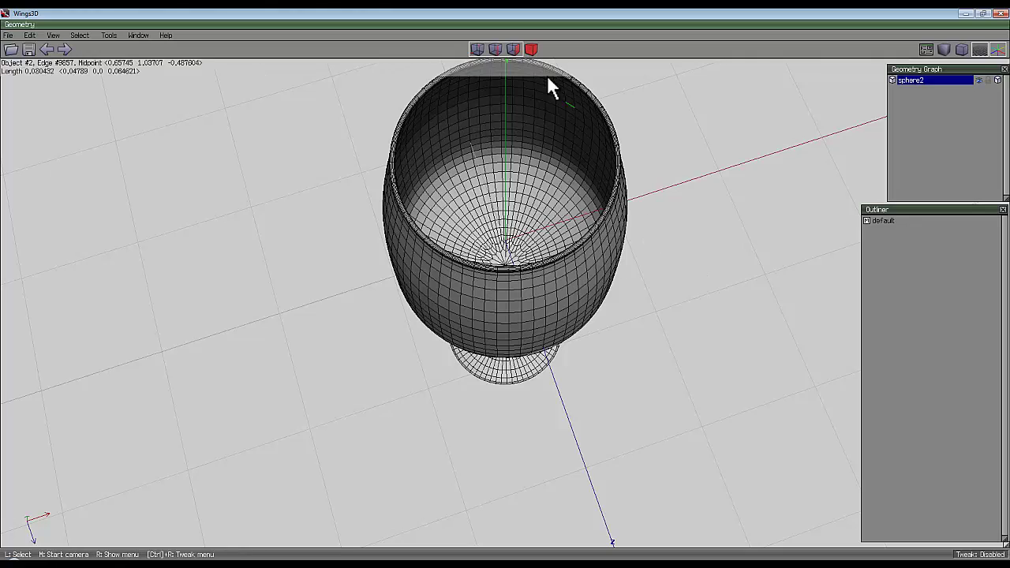
{"action": "left_click", "coordinate": [495, 49]}
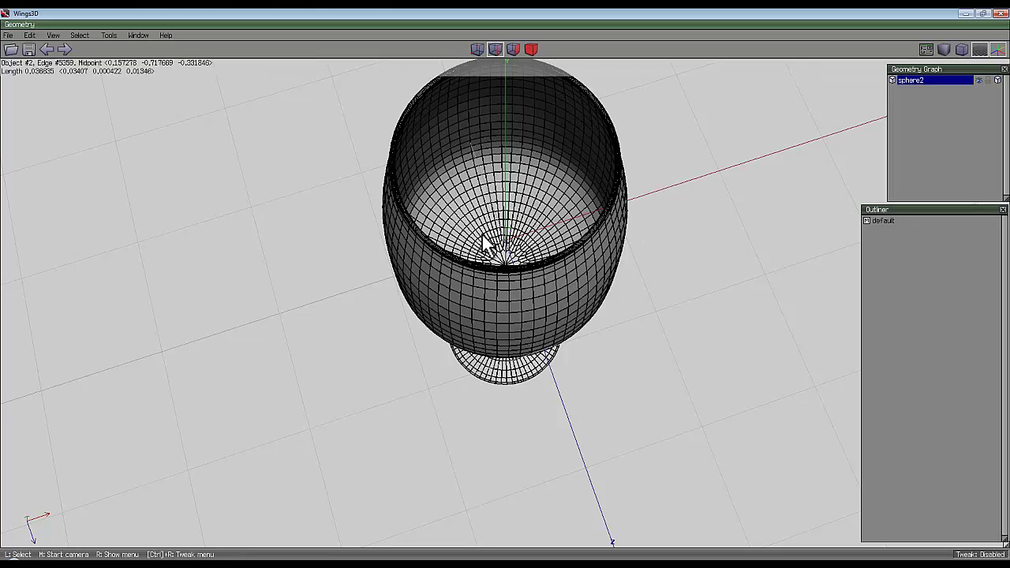
{"action": "left_click", "coordinate": [501, 198]}
{"action": "key", "text": "l"}
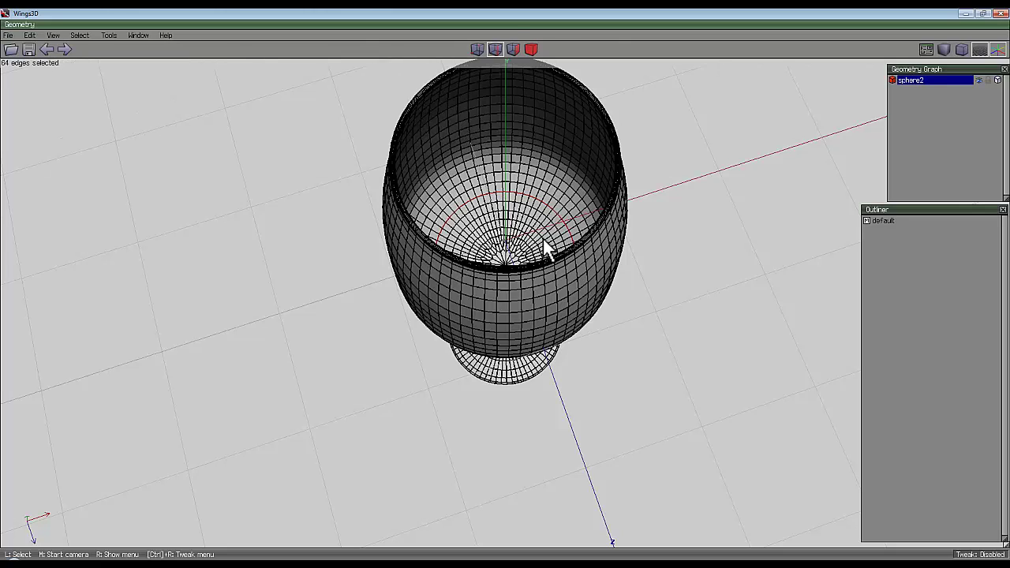
{"action": "left_click", "coordinate": [514, 49]}
{"action": "left_click", "coordinate": [516, 49]}
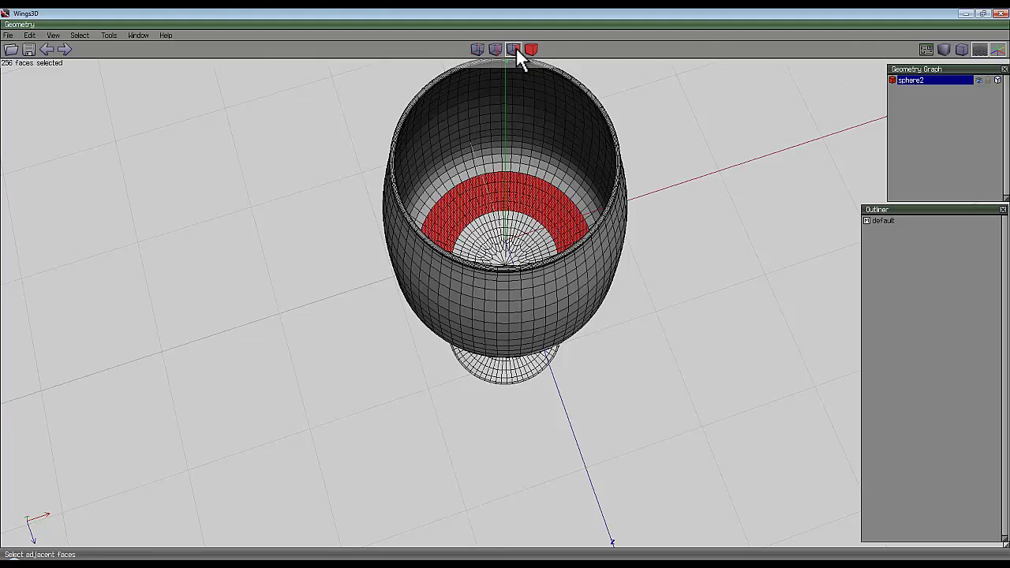
{"action": "left_click", "coordinate": [516, 46]}
{"action": "left_click", "coordinate": [516, 46]}
{"action": "left_click", "coordinate": [516, 45]}
{"action": "left_click", "coordinate": [515, 46]}
{"action": "left_click", "coordinate": [515, 46]}
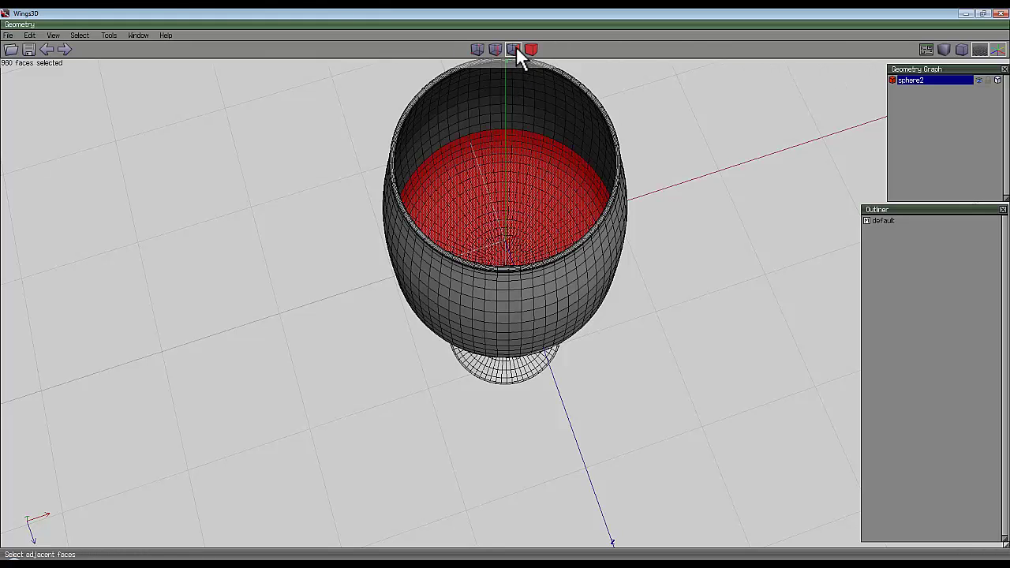
Check the selected inner bowl faces in wireframe from the side, then restore the shaded view.
{"action": "middle_click", "coordinate": [757, 116]}
{"action": "left_click", "coordinate": [758, 117]}
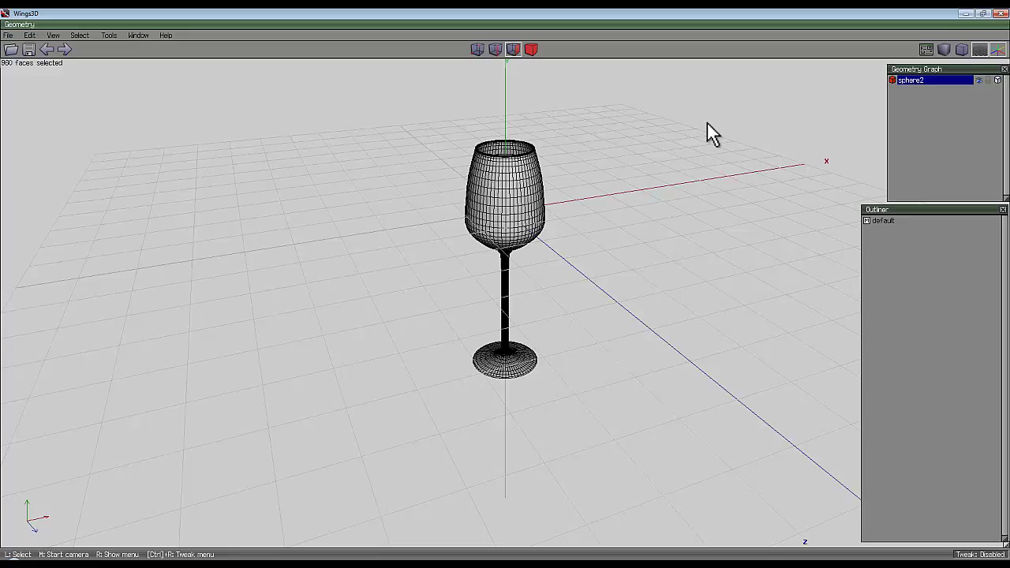
{"action": "key", "text": "Tab"}
{"action": "middle_click", "coordinate": [695, 122]}
{"action": "scroll", "coordinate": [505, 289], "scroll_direction": "up", "scroll_amount": 4}
{"action": "scroll", "coordinate": [509, 300], "scroll_direction": "down", "scroll_amount": 5}
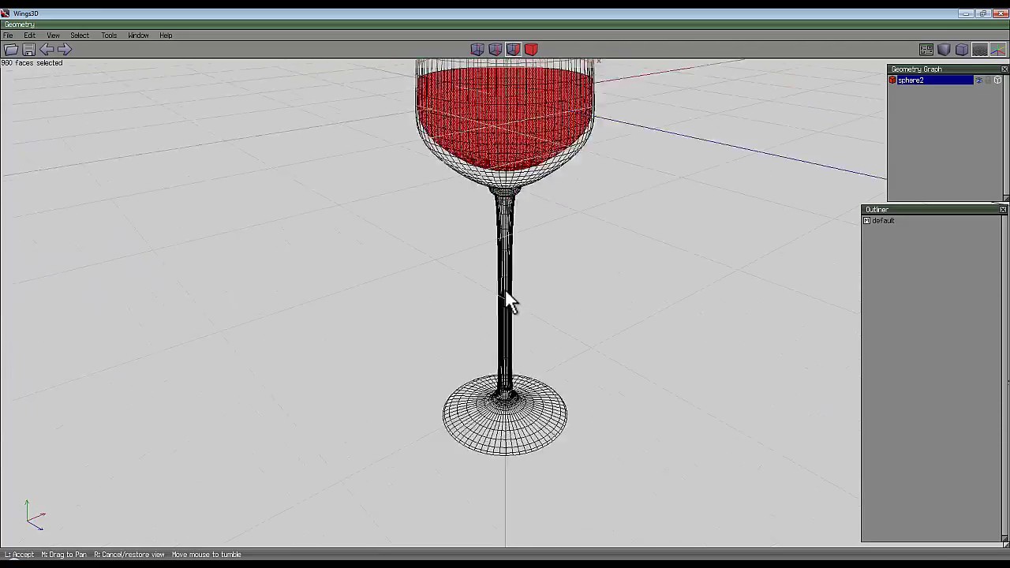
{"action": "left_click", "coordinate": [509, 300]}
{"action": "middle_click", "coordinate": [505, 289]}
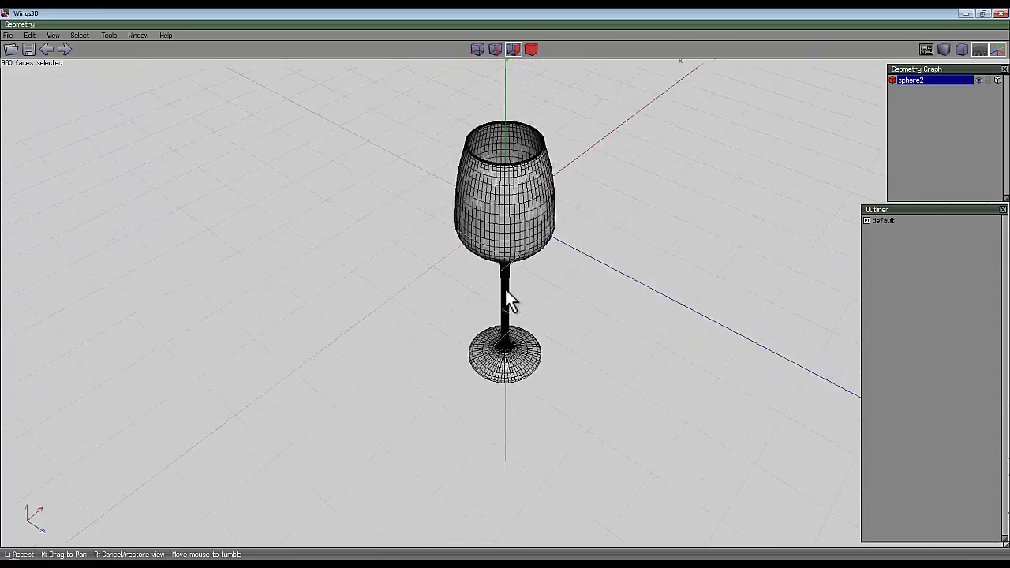
{"action": "left_click", "coordinate": [505, 290]}
Extract the selected inner bowl faces as a separate object, moved straight up above the glass.
{"action": "right_click", "coordinate": [650, 110]}
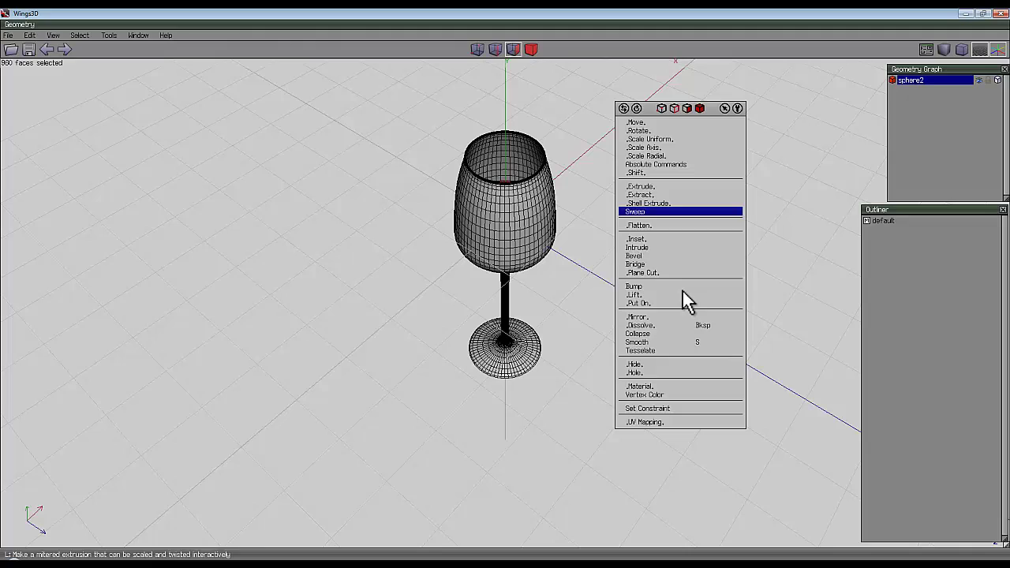
{"action": "left_click", "coordinate": [679, 195]}
{"action": "left_click", "coordinate": [689, 231]}
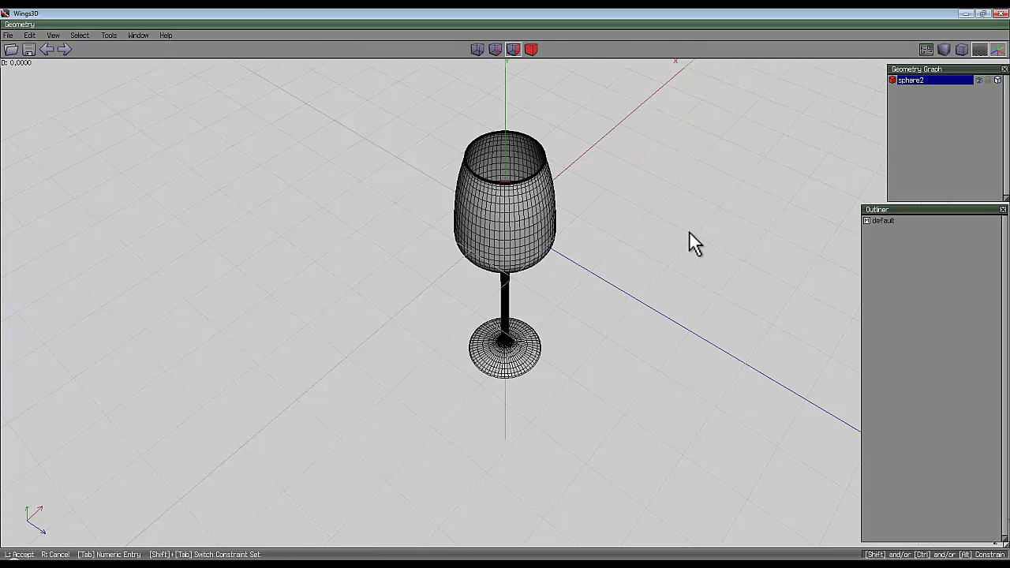
{"action": "left_click", "coordinate": [507, 291]}
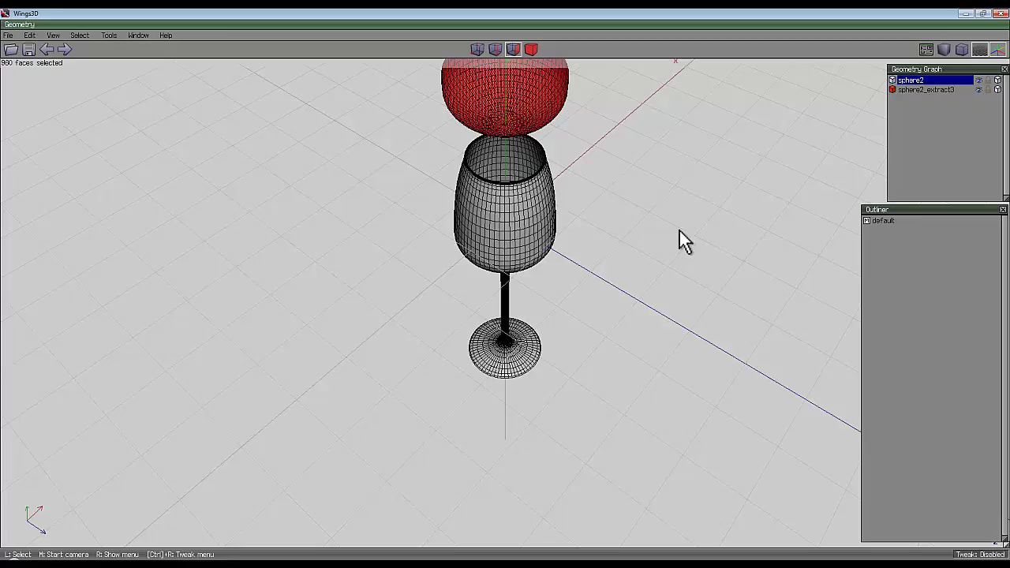
{"action": "scroll", "coordinate": [631, 210], "scroll_direction": "down", "scroll_amount": 10}
{"action": "middle_click", "coordinate": [615, 204]}
{"action": "scroll", "coordinate": [507, 290], "scroll_direction": "up", "scroll_amount": 10}
{"action": "scroll", "coordinate": [508, 299], "scroll_direction": "down", "scroll_amount": 2}
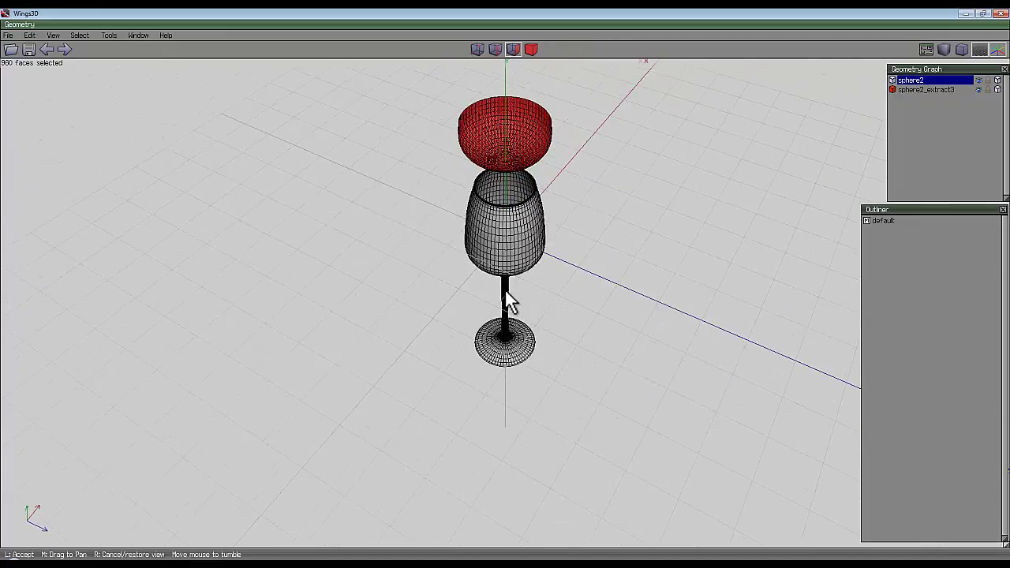
{"action": "scroll", "coordinate": [507, 295], "scroll_direction": "up", "scroll_amount": 6}
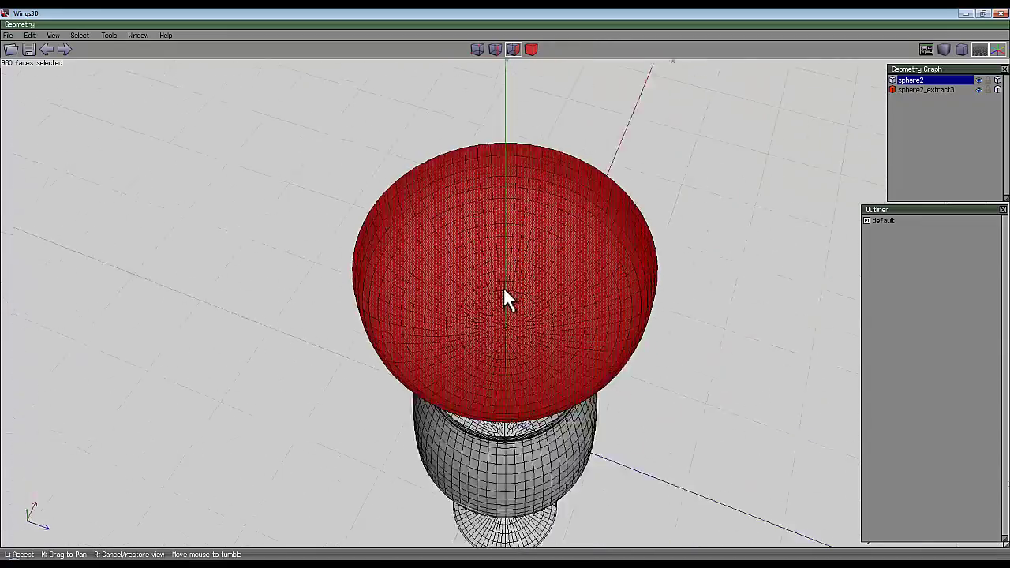
{"action": "left_click", "coordinate": [506, 288]}
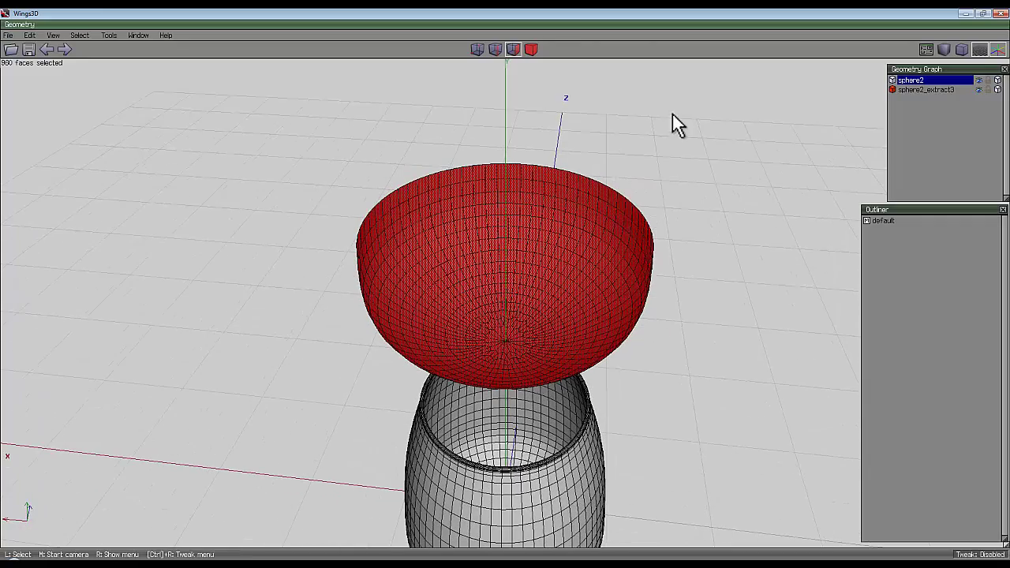
Invert the extracted bowl object in body selection mode so its faces point outward, then clear the selection.
{"action": "right_click", "coordinate": [673, 115]}
{"action": "left_click", "coordinate": [534, 50]}
{"action": "right_click", "coordinate": [677, 118]}
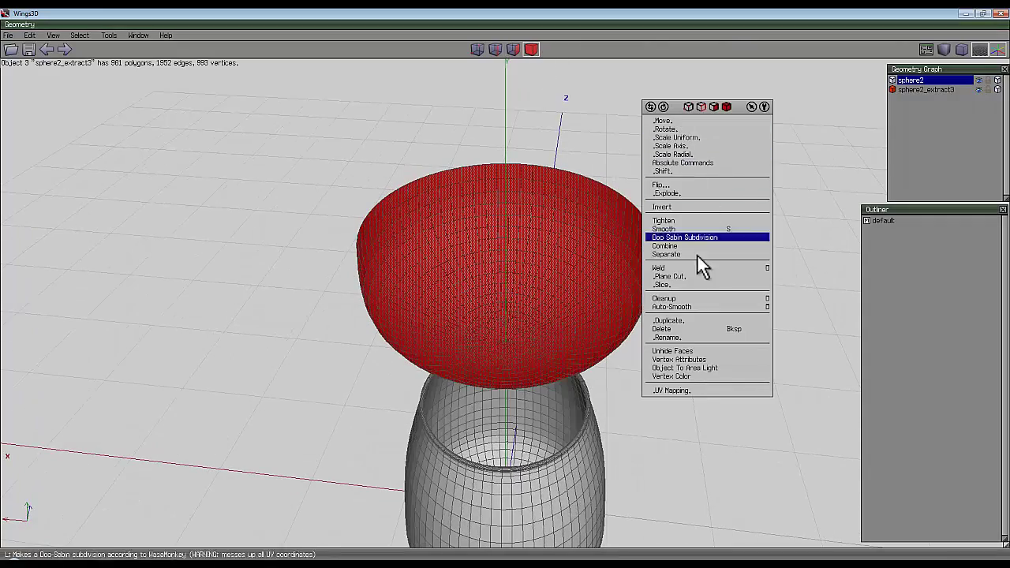
{"action": "left_click", "coordinate": [693, 219]}
{"action": "middle_click", "coordinate": [692, 217]}
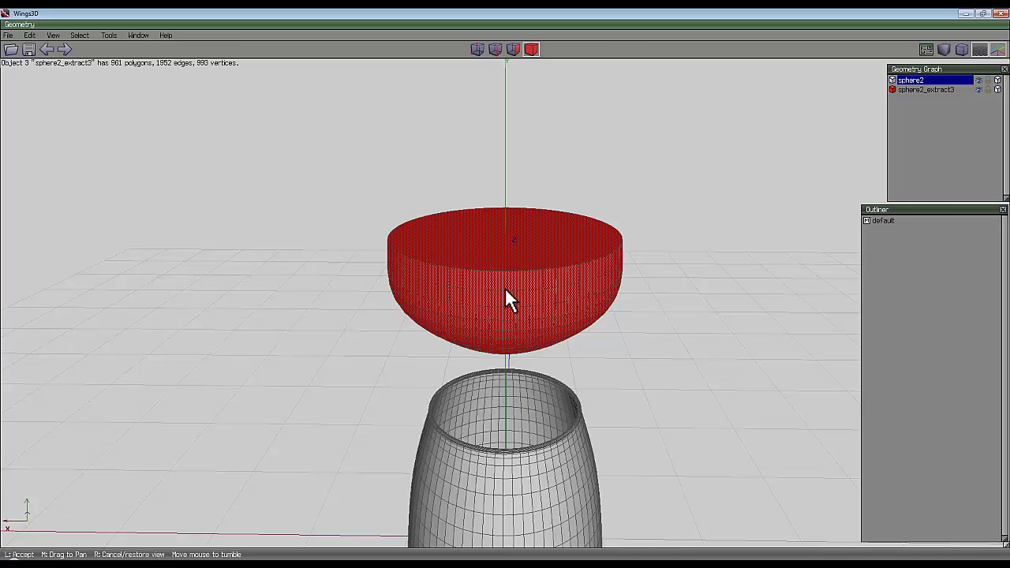
{"action": "left_click", "coordinate": [505, 289]}
{"action": "key", "text": "space"}
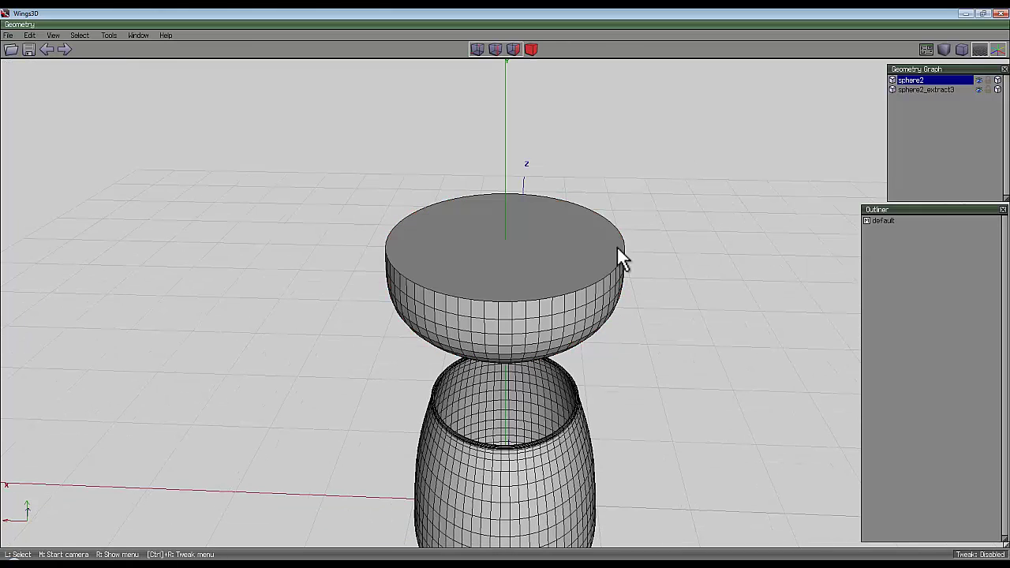
Inset the flat top face of the extracted bowl slightly and move the inset face down about 0.06 along Y.
{"action": "left_click", "coordinate": [515, 240]}
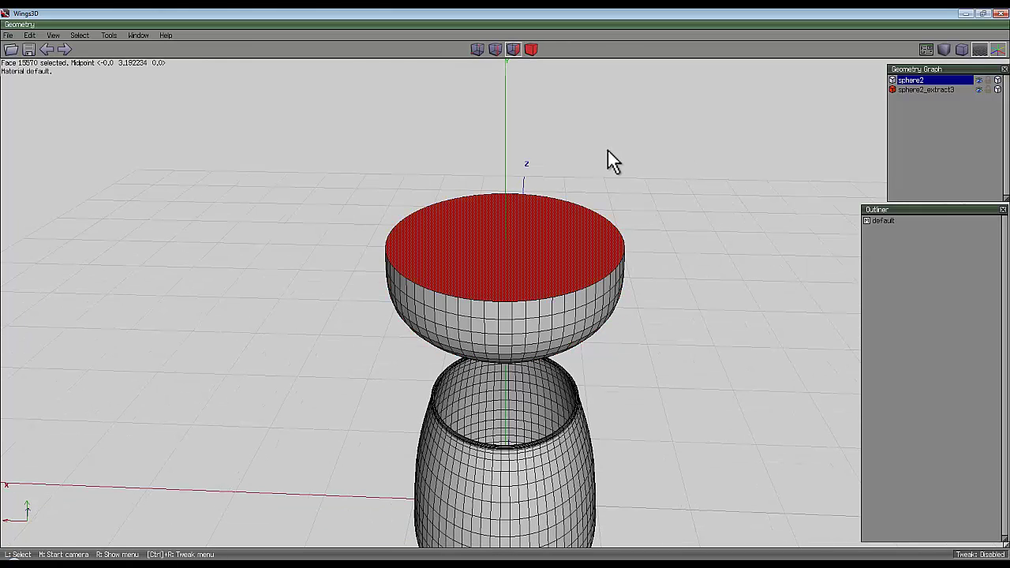
{"action": "right_click", "coordinate": [608, 151]}
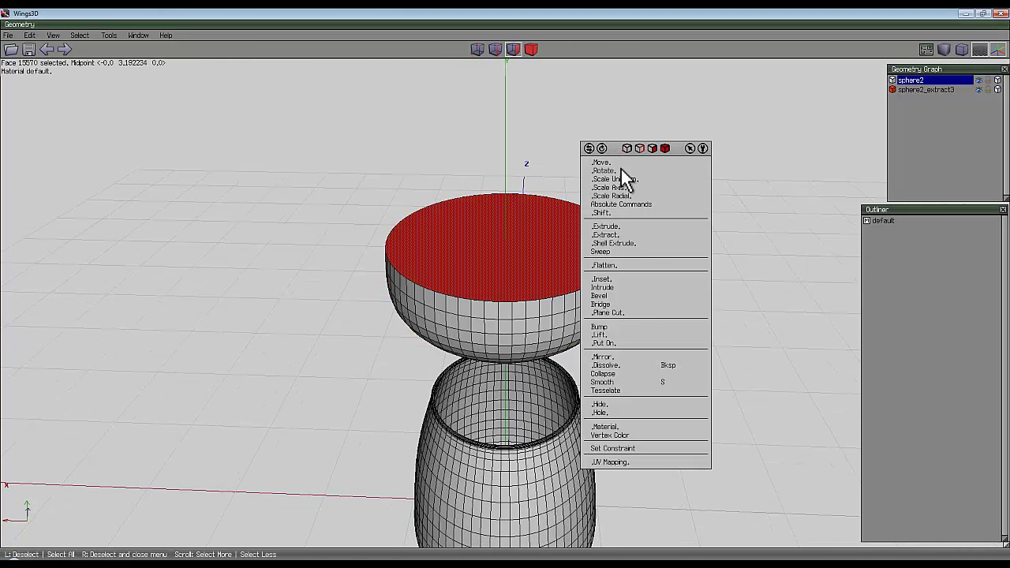
{"action": "left_click", "coordinate": [630, 280]}
{"action": "left_click", "coordinate": [509, 300]}
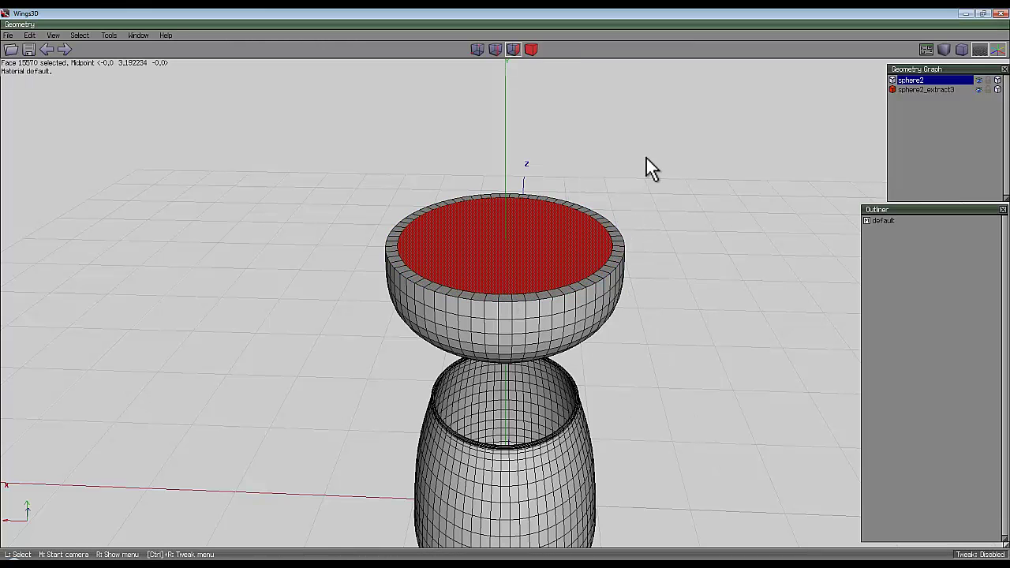
{"action": "right_click", "coordinate": [647, 163]}
{"action": "left_click", "coordinate": [648, 184]}
{"action": "left_click", "coordinate": [651, 208]}
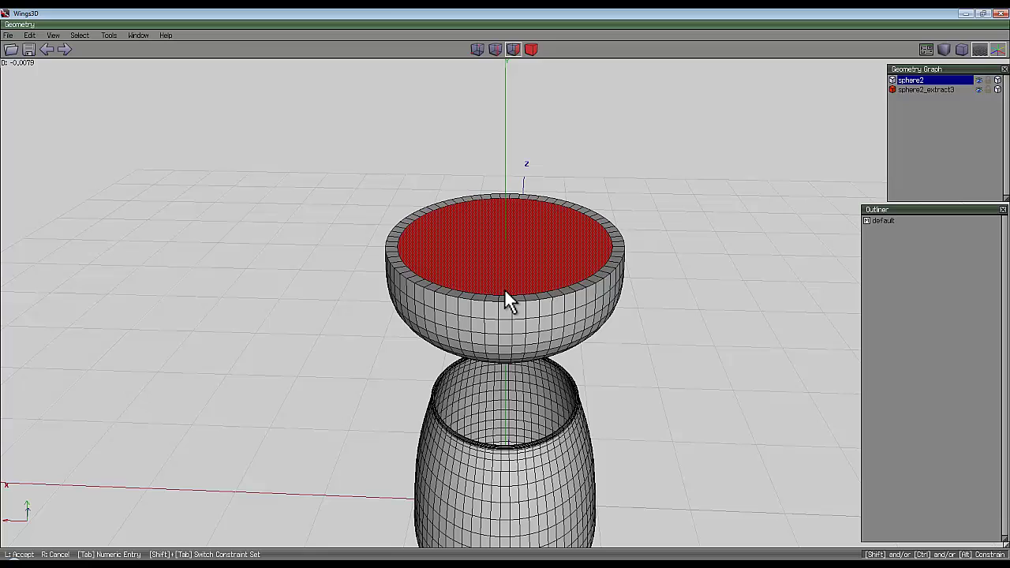
{"action": "left_click", "coordinate": [506, 290]}
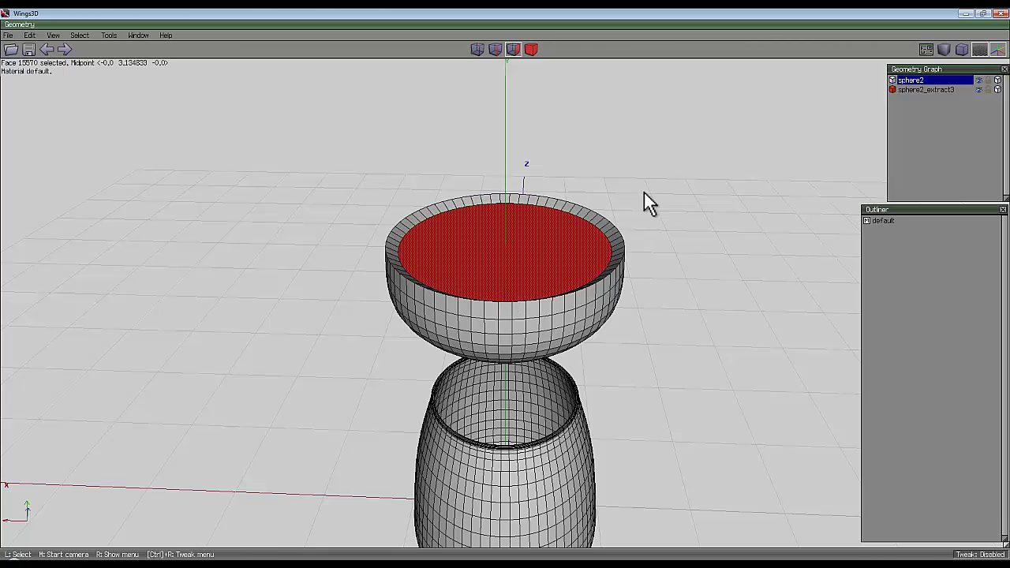
Inset the lowered top face again to roughly half its width and collapse the inner face to a centre vertex.
{"action": "right_click", "coordinate": [646, 170]}
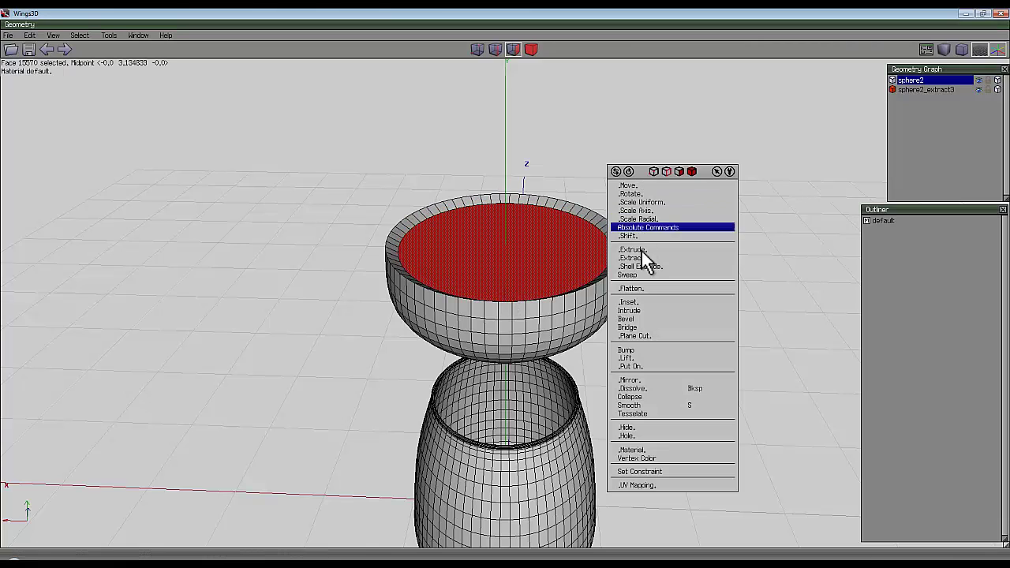
{"action": "left_click", "coordinate": [641, 305]}
{"action": "left_click", "coordinate": [507, 289]}
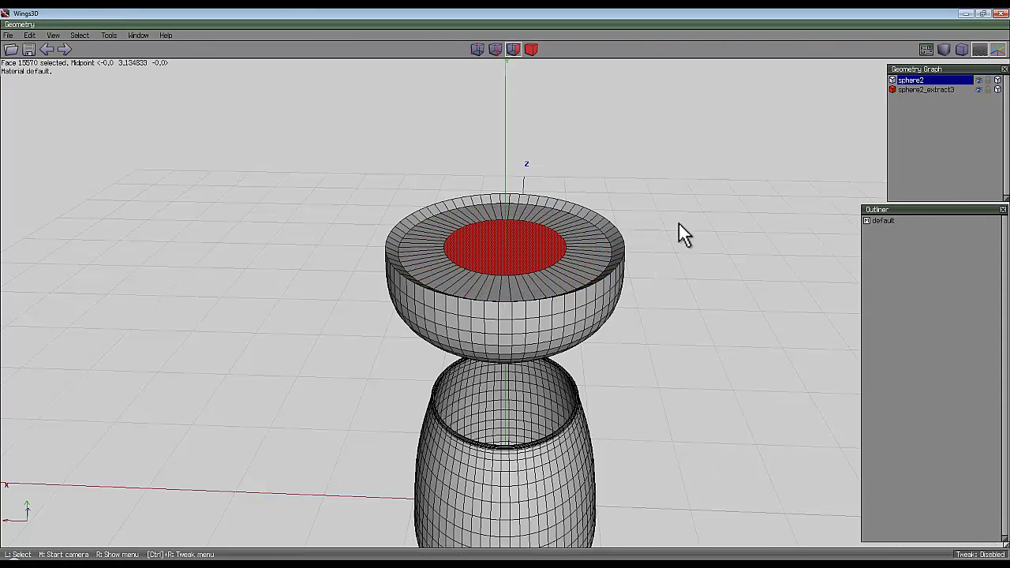
{"action": "right_click", "coordinate": [679, 223]}
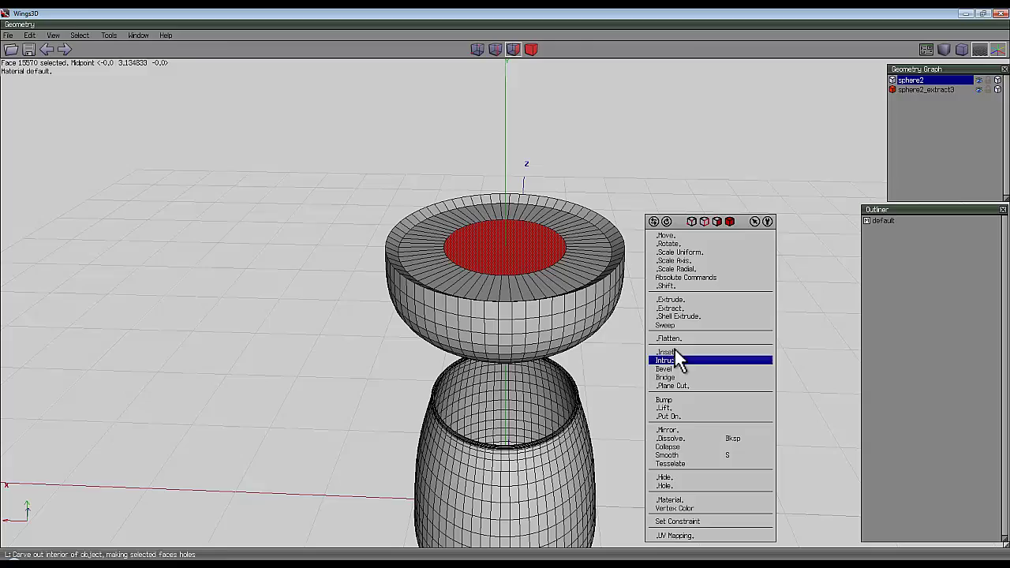
{"action": "left_click", "coordinate": [687, 450]}
{"action": "middle_click", "coordinate": [634, 252]}
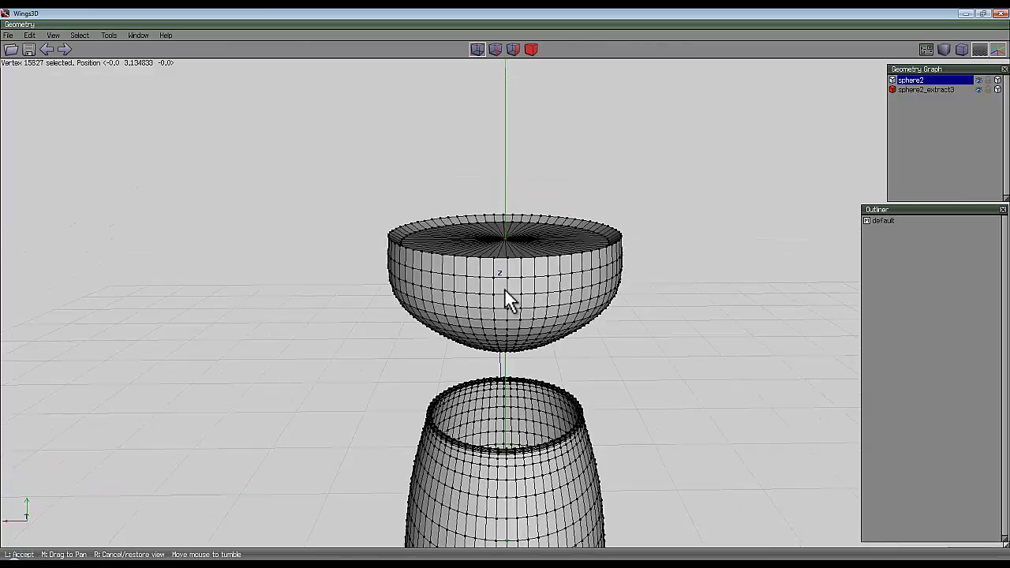
{"action": "left_click", "coordinate": [505, 289]}
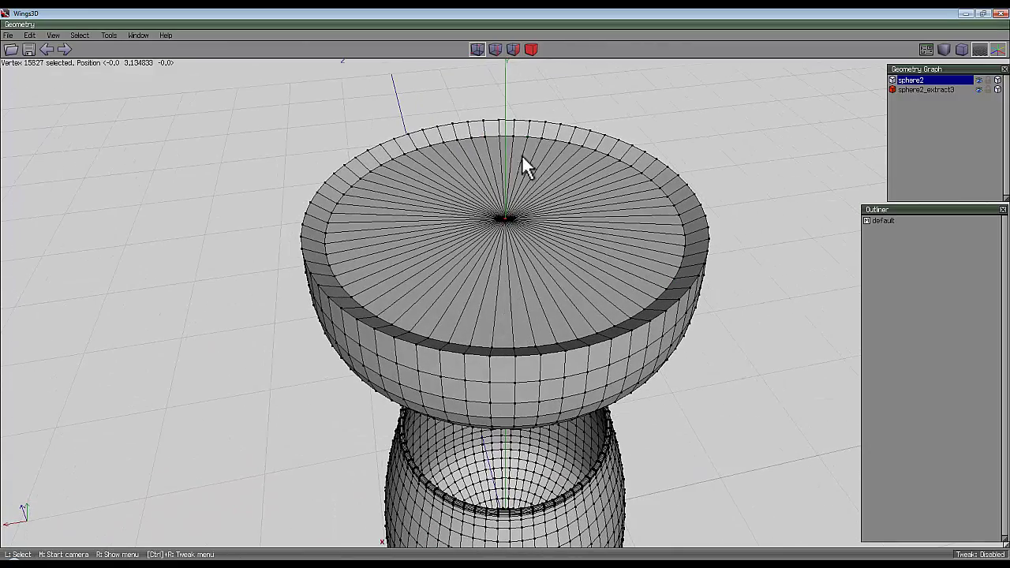
Select the ring of short edges across the sloped rim, cut each into 5 segments and connect the new vertices.
{"action": "left_click", "coordinate": [530, 129]}
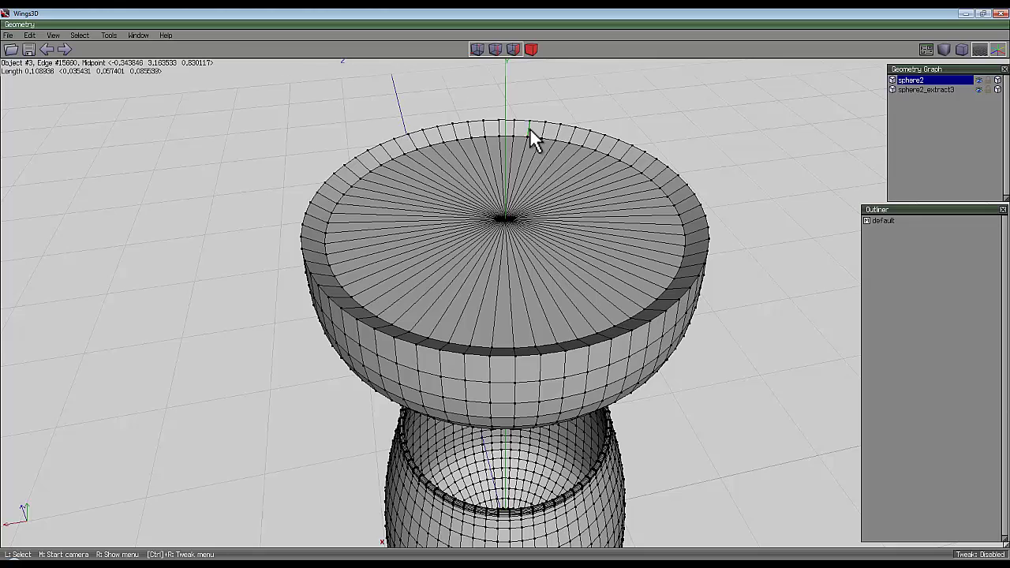
{"action": "left_click", "coordinate": [530, 128]}
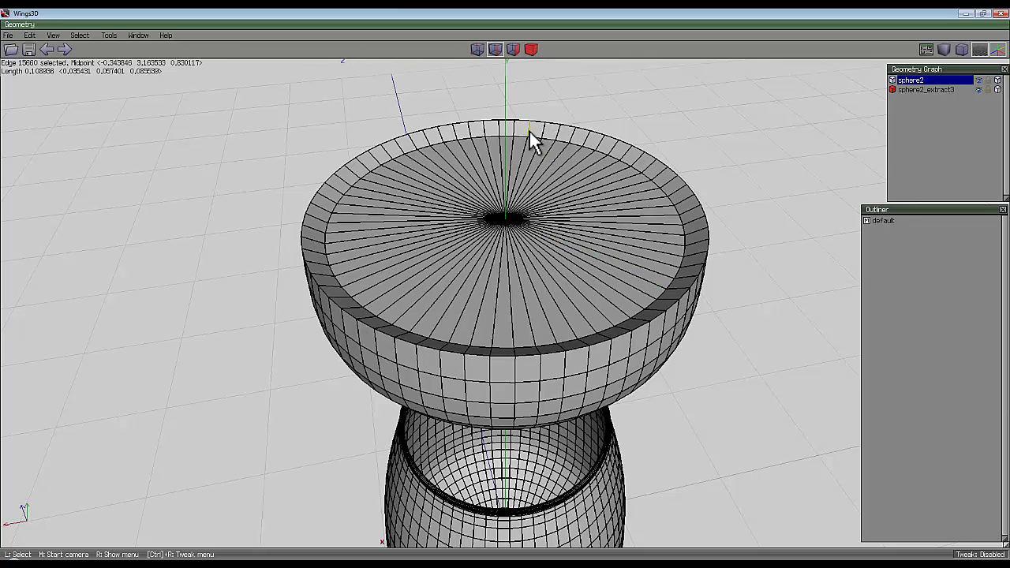
{"action": "key", "text": "g"}
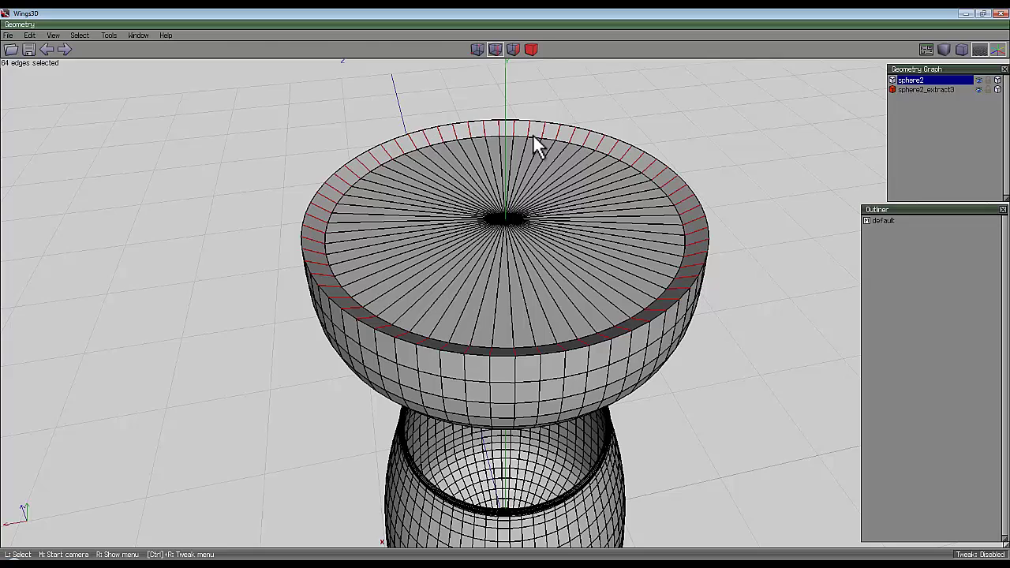
{"action": "right_click", "coordinate": [680, 100]}
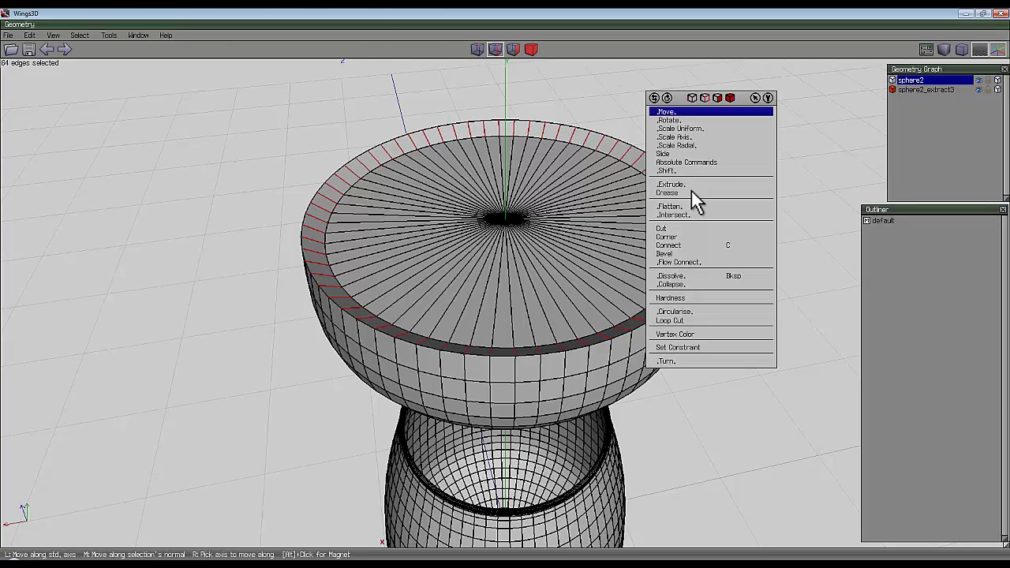
{"action": "left_click", "coordinate": [697, 240]}
{"action": "left_click", "coordinate": [695, 270]}
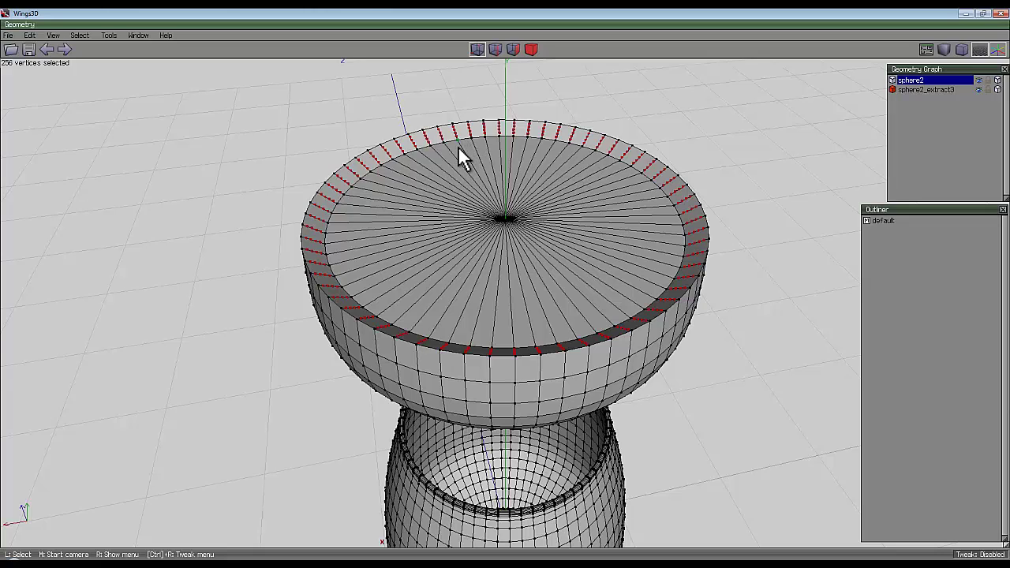
{"action": "key", "text": "c"}
{"action": "middle_click", "coordinate": [486, 81]}
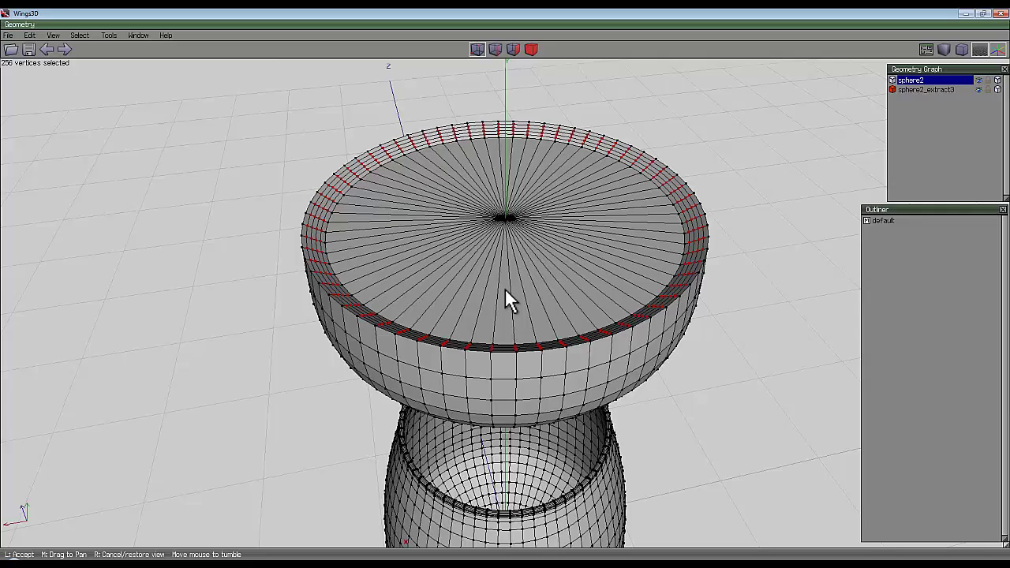
{"action": "left_click", "coordinate": [505, 288]}
Select the five collinear edge segments across the rim and extend the selection to the matching edge rings all around.
{"action": "left_click", "coordinate": [495, 49]}
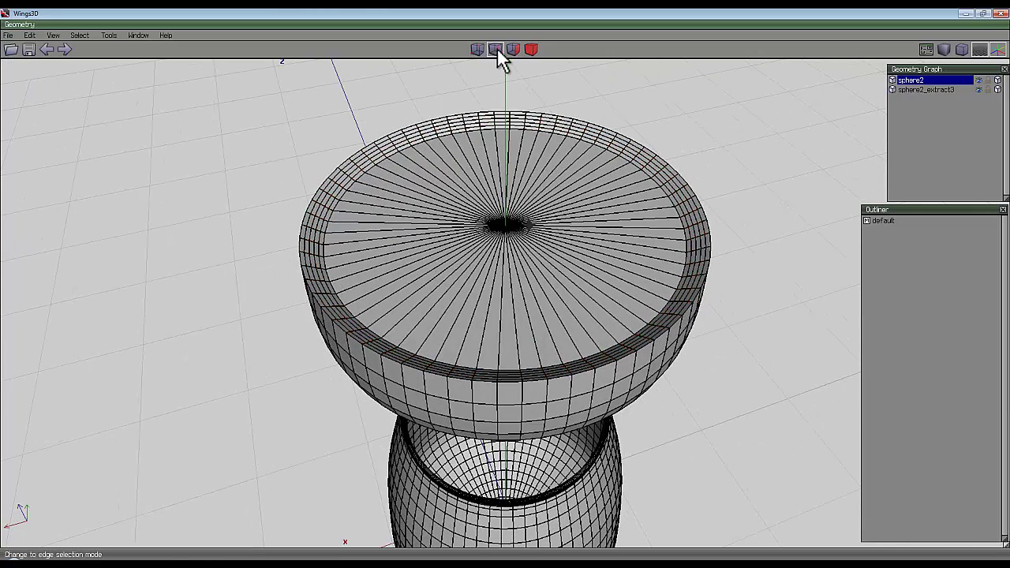
{"action": "left_click", "coordinate": [376, 153]}
{"action": "left_click", "coordinate": [382, 160]}
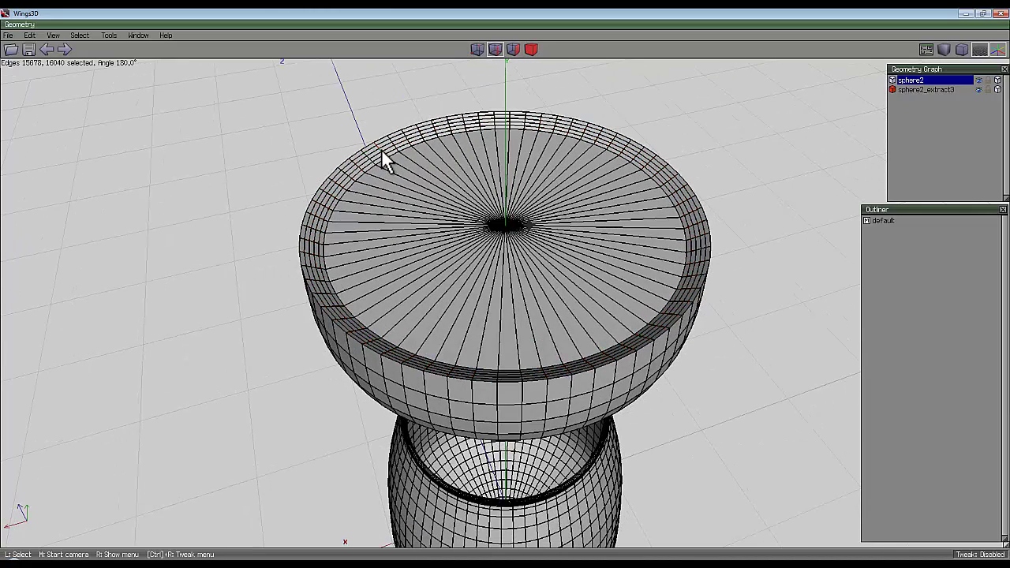
{"action": "left_click", "coordinate": [386, 155]}
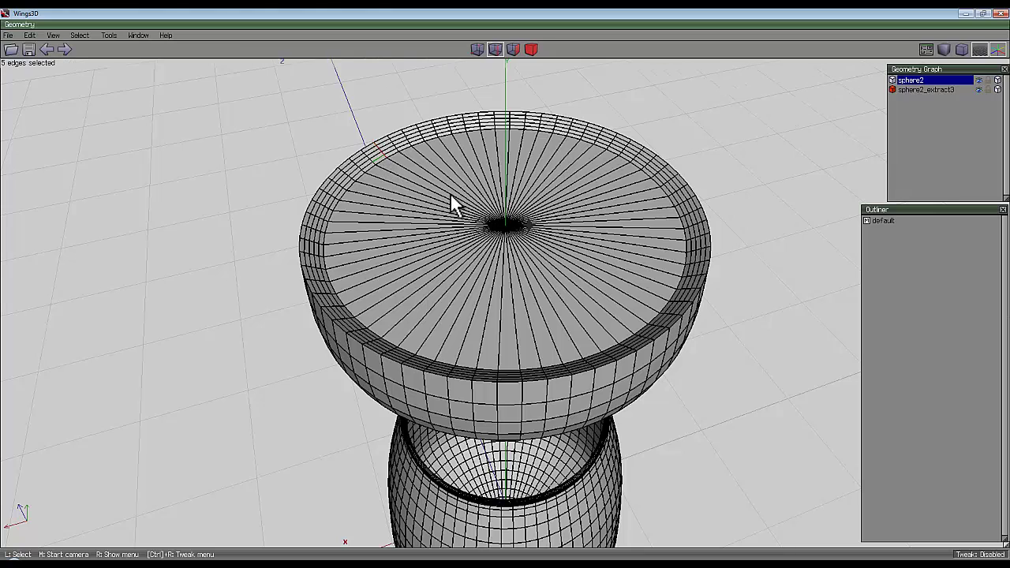
{"action": "scroll", "coordinate": [381, 95], "scroll_direction": "up", "scroll_amount": 3}
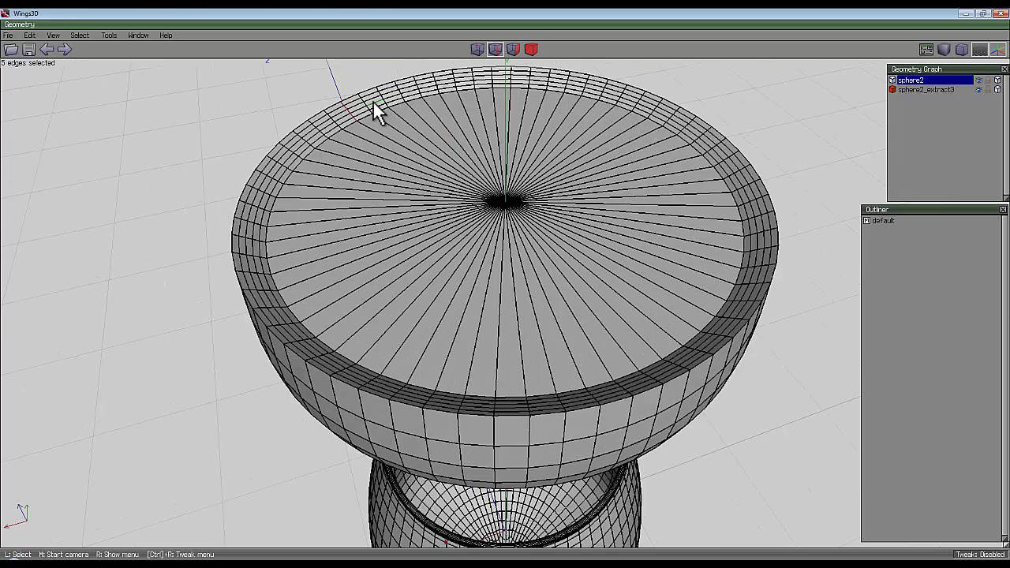
{"action": "key", "text": "g"}
Circularise the selected rim edges at 100% into concave arcs, then deselect them.
{"action": "right_click", "coordinate": [295, 87]}
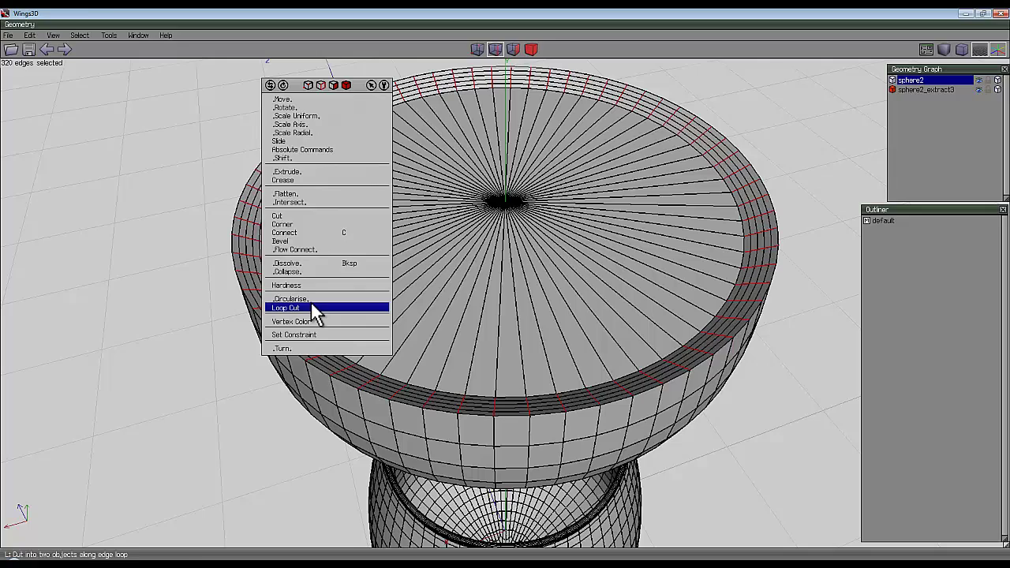
{"action": "left_click", "coordinate": [304, 300]}
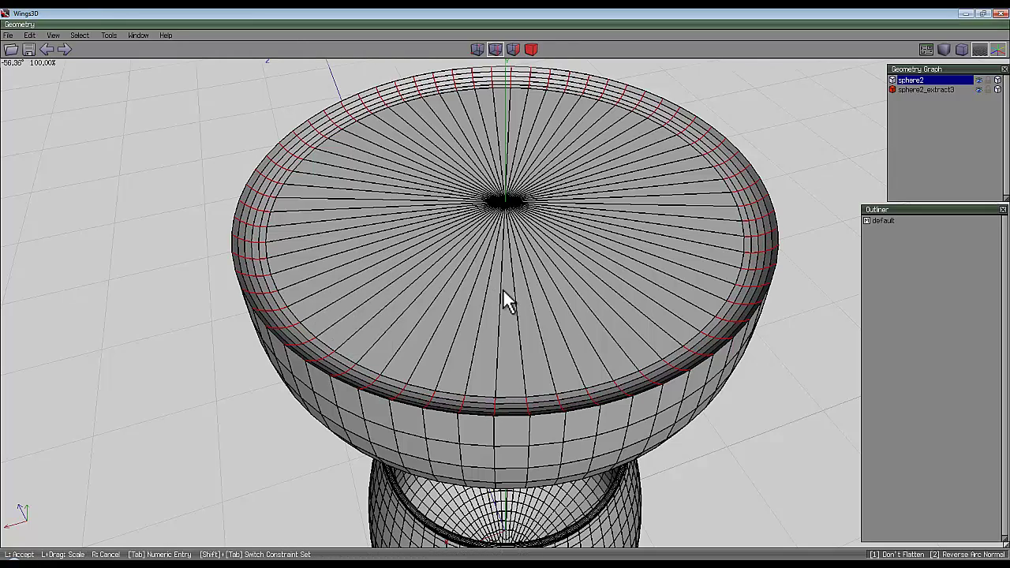
{"action": "left_click", "coordinate": [510, 300]}
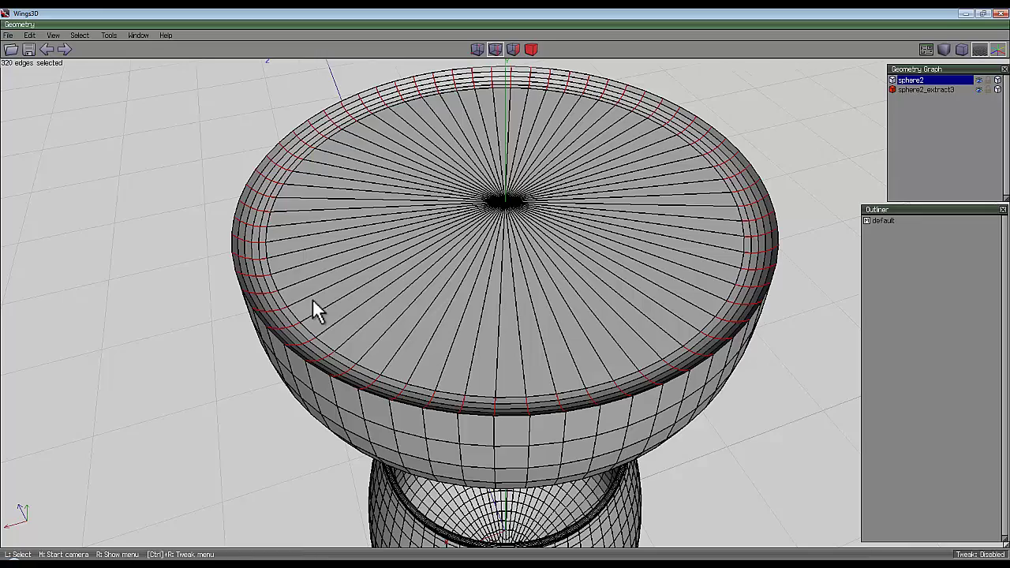
{"action": "middle_click", "coordinate": [316, 311]}
{"action": "left_click", "coordinate": [506, 290]}
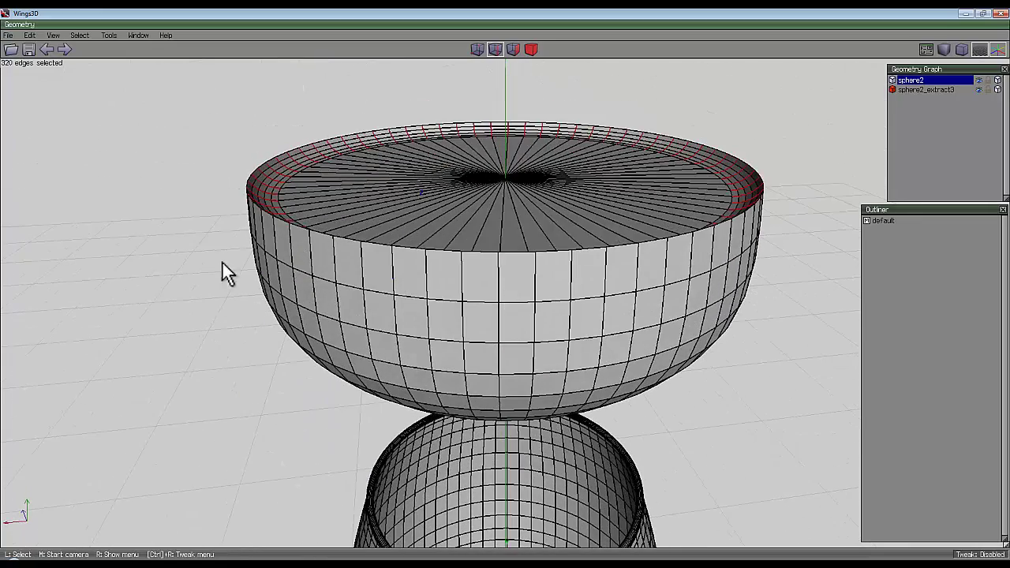
{"action": "key", "text": "space"}
Select the outer top edge loop of the liquid object and bevel it by about 0.005.
{"action": "left_click", "coordinate": [497, 49]}
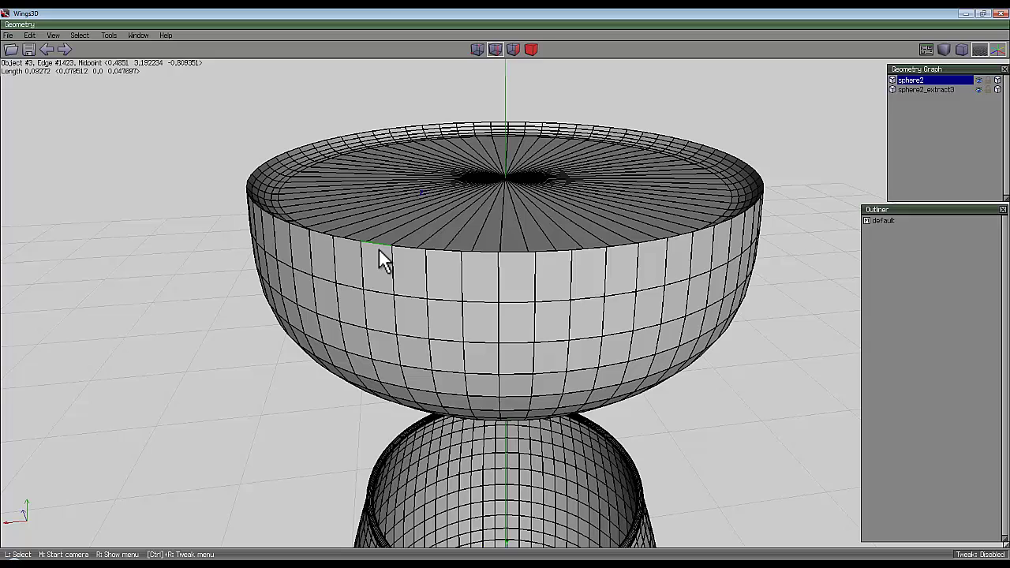
{"action": "double_click", "coordinate": [594, 274]}
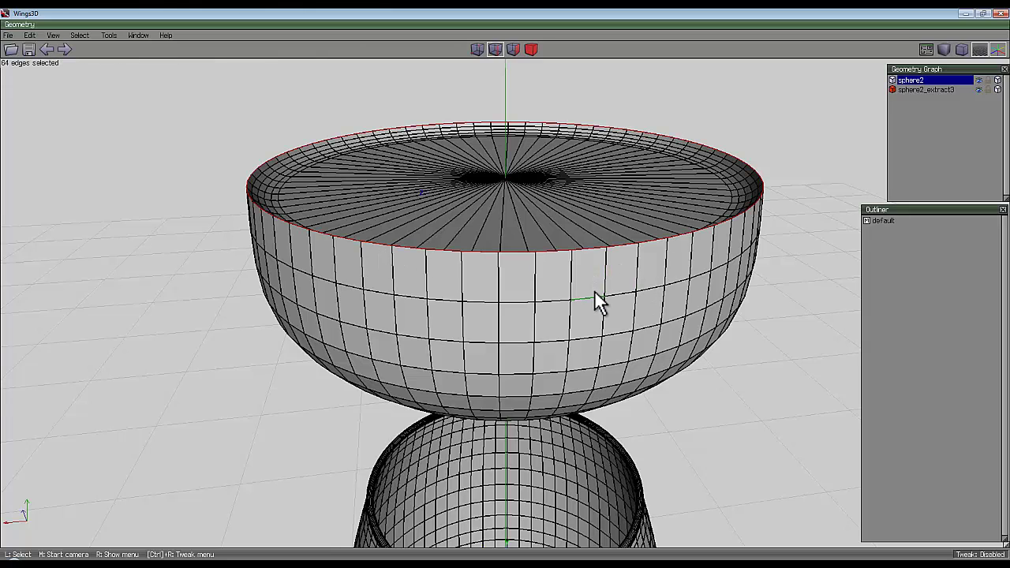
{"action": "right_click", "coordinate": [343, 95]}
{"action": "left_click", "coordinate": [341, 233]}
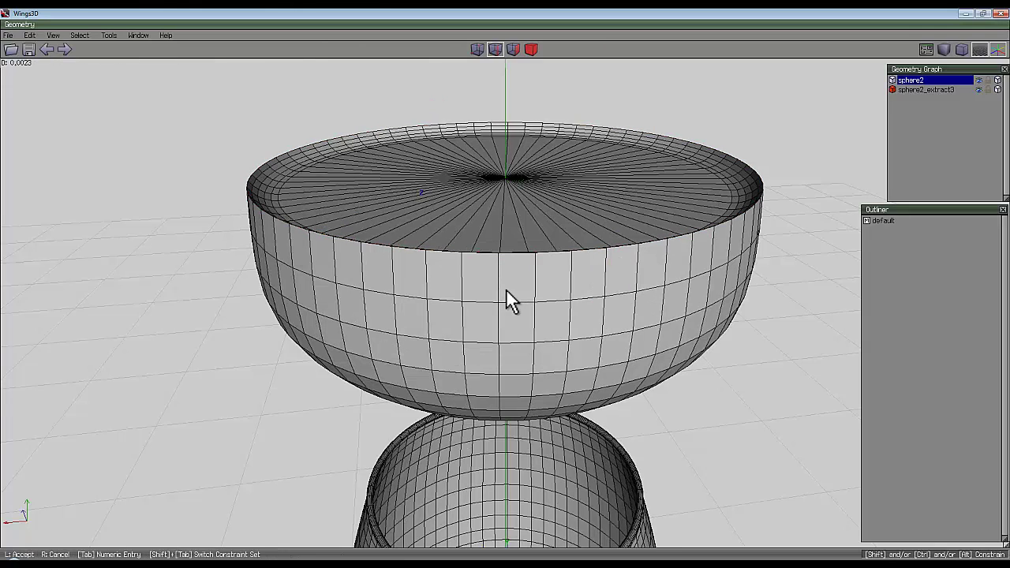
{"action": "left_click", "coordinate": [506, 289]}
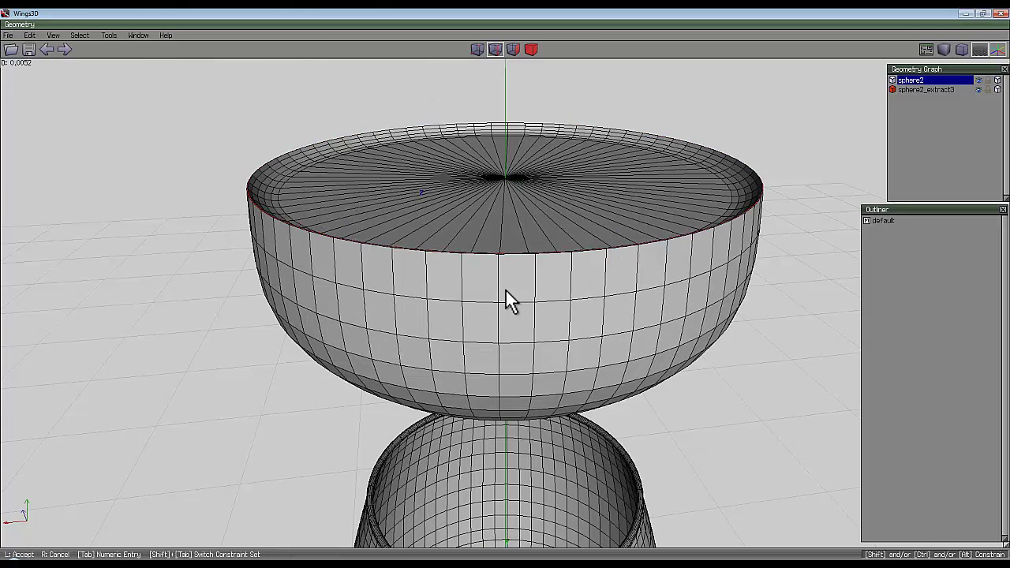
Select the whole liquid object and scale it uniformly to 99.98%.
{"action": "left_click", "coordinate": [528, 51]}
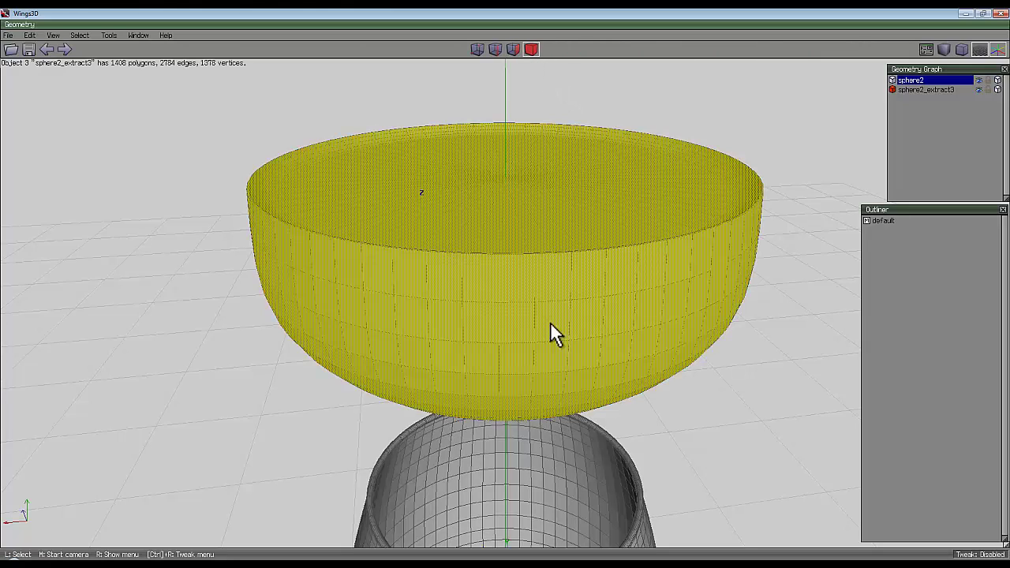
{"action": "left_click", "coordinate": [341, 231]}
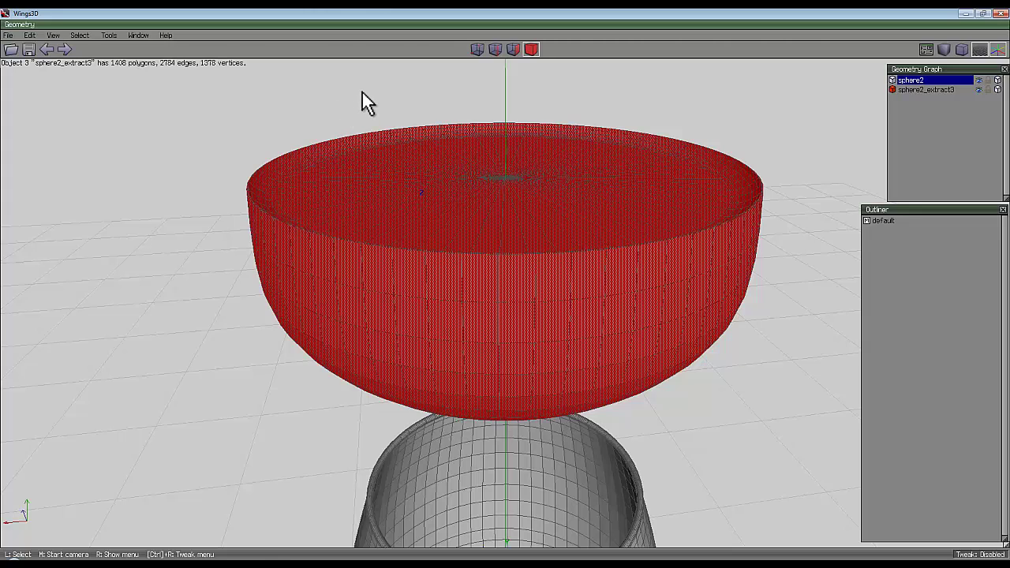
{"action": "right_click", "coordinate": [362, 101]}
{"action": "left_click", "coordinate": [378, 120]}
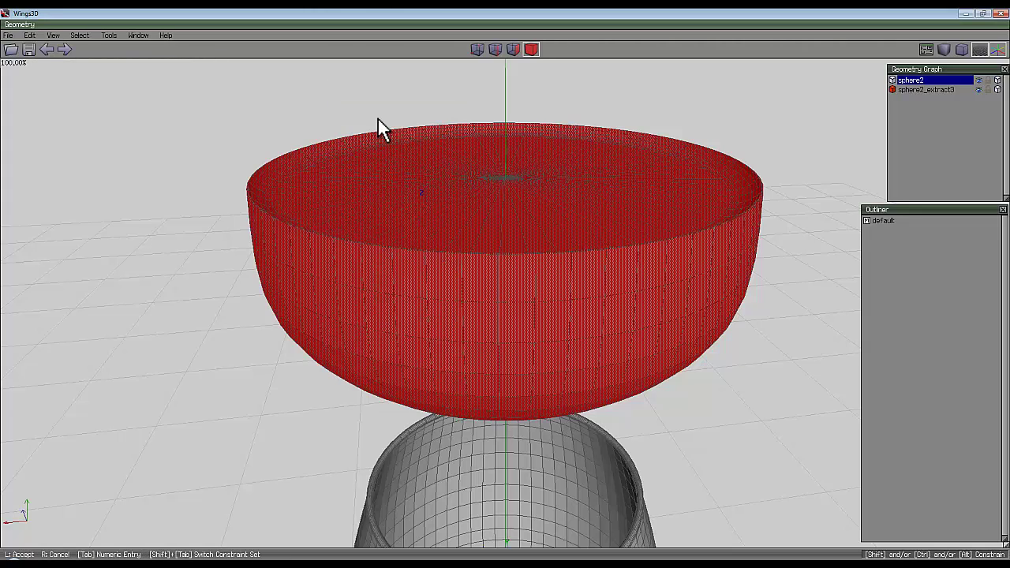
{"action": "key", "text": "Tab"}
{"action": "type", "text": "99.98"}
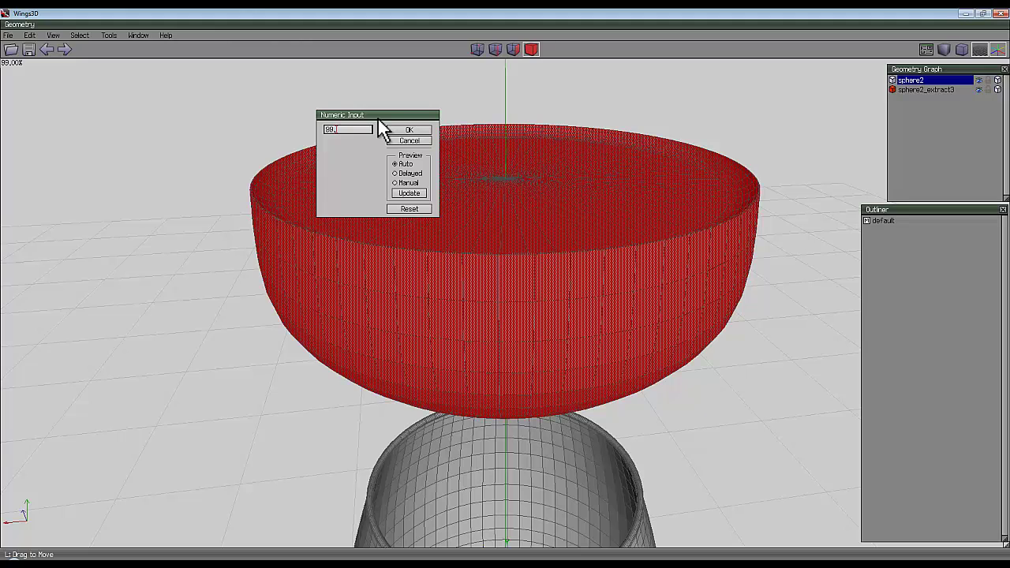
{"action": "key", "text": "Return"}
Move the liquid object down along the Y axis into the wine glass bowl.
{"action": "scroll", "coordinate": [378, 128], "scroll_direction": "down", "scroll_amount": 2}
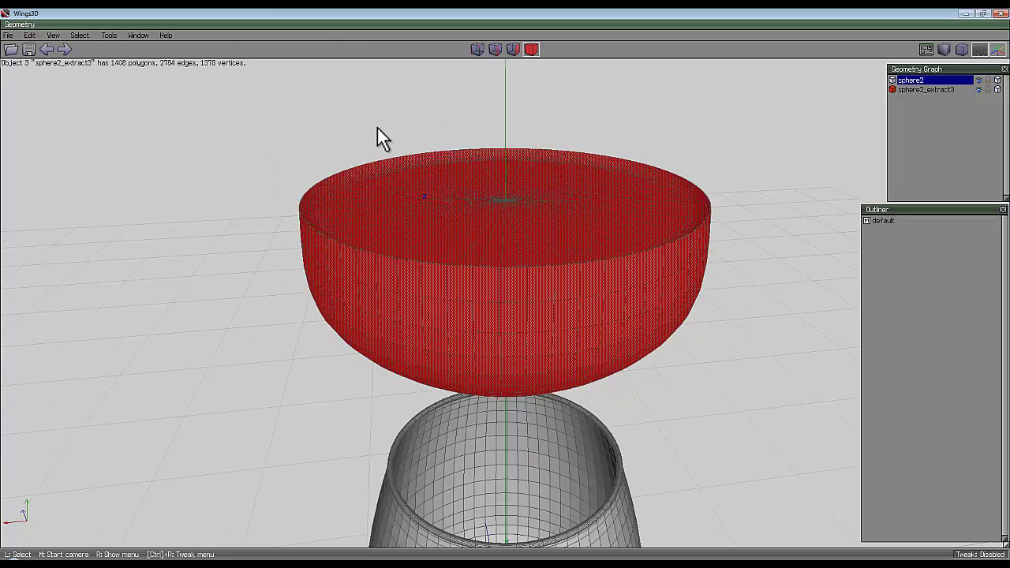
{"action": "scroll", "coordinate": [610, 276], "scroll_direction": "down", "scroll_amount": 6}
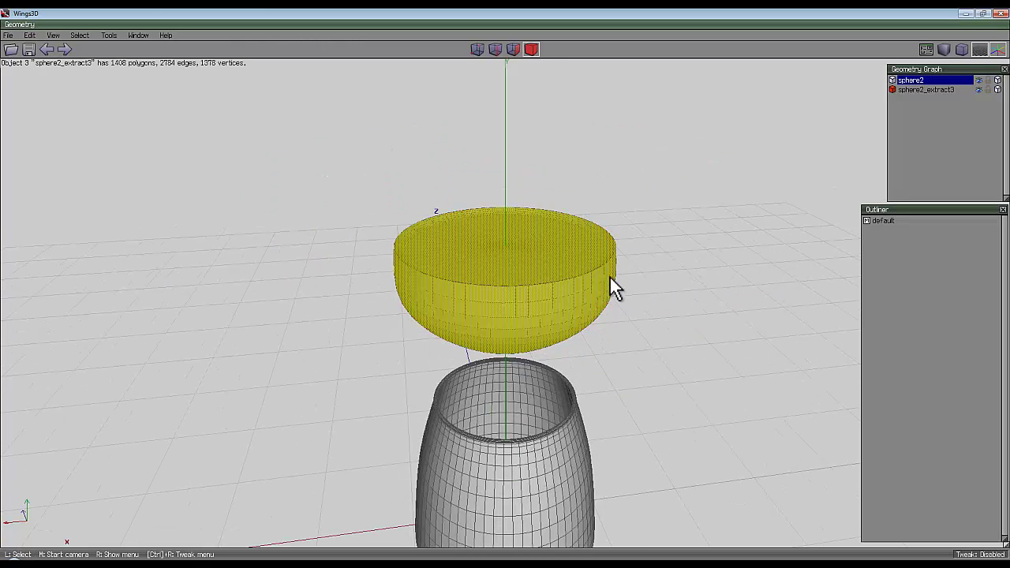
{"action": "right_click", "coordinate": [651, 142]}
{"action": "left_click", "coordinate": [659, 151]}
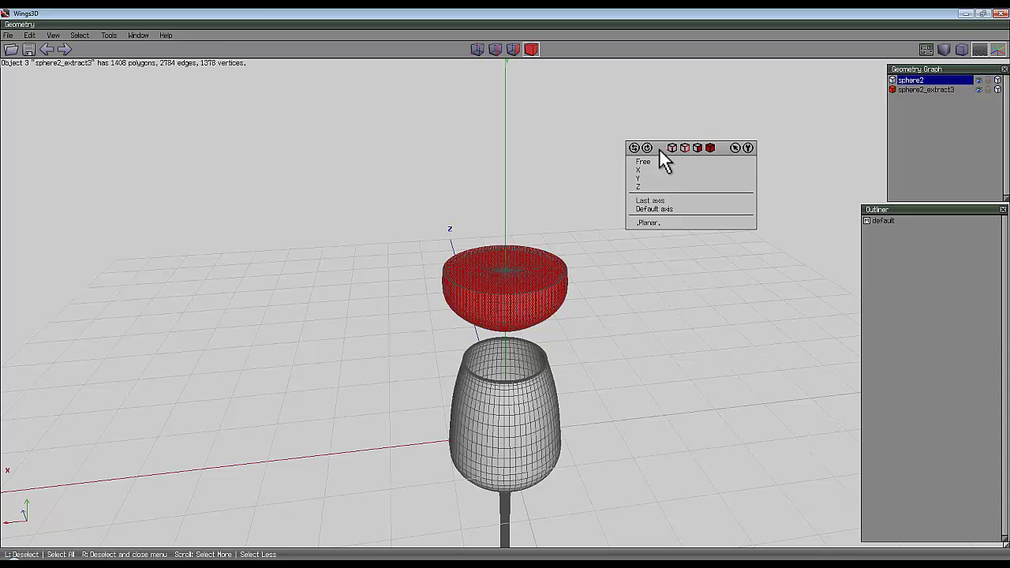
{"action": "left_click", "coordinate": [668, 177]}
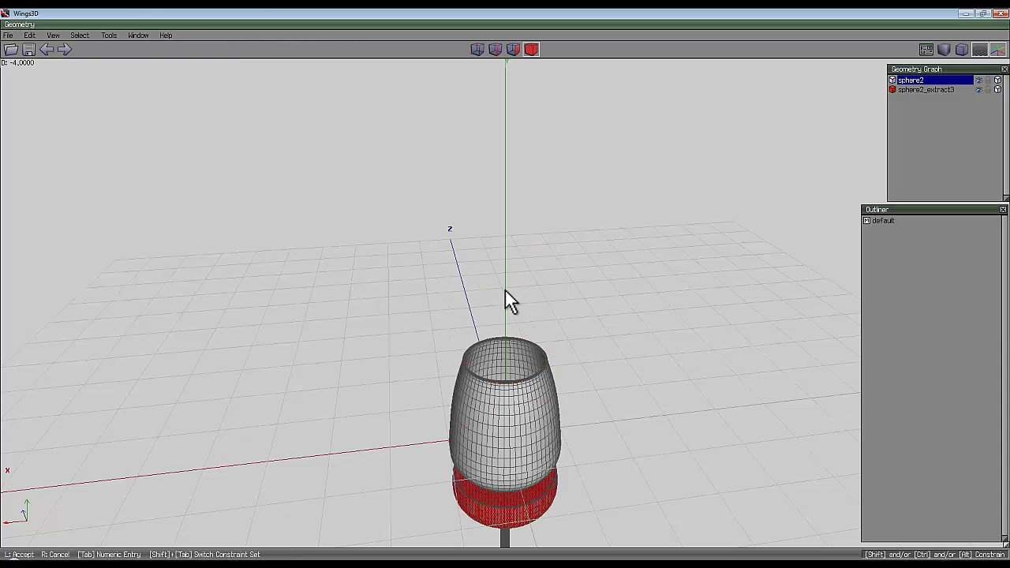
{"action": "left_click", "coordinate": [509, 292]}
Examine from several angles how the liquid sits inside the glass bowl, leaving both objects deselected.
{"action": "middle_click_drag", "start_coordinate": [662, 178], "coordinate": [632, 309]}
{"action": "middle_click_drag", "start_coordinate": [509, 300], "coordinate": [545, 379]}
{"action": "left_click", "coordinate": [527, 356]}
{"action": "left_click", "coordinate": [525, 347]}
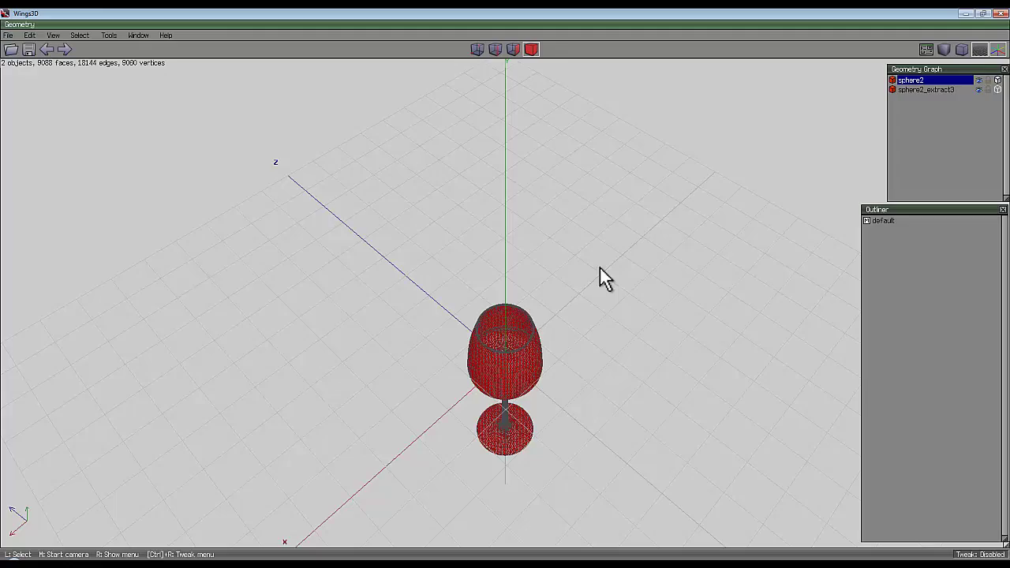
{"action": "middle_click", "coordinate": [597, 276]}
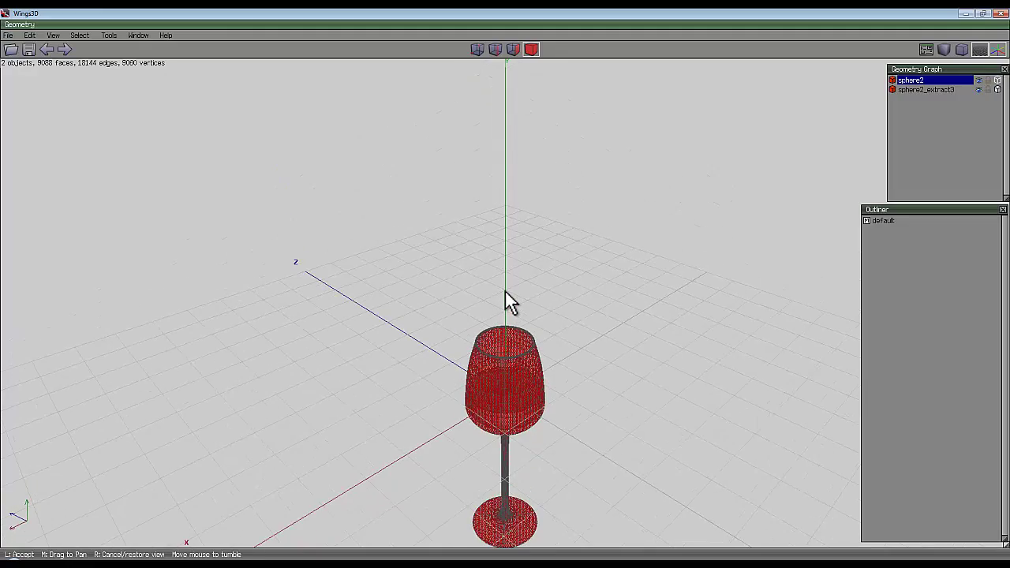
{"action": "left_click", "coordinate": [507, 292]}
{"action": "key", "text": "space"}
{"action": "middle_click", "coordinate": [604, 274]}
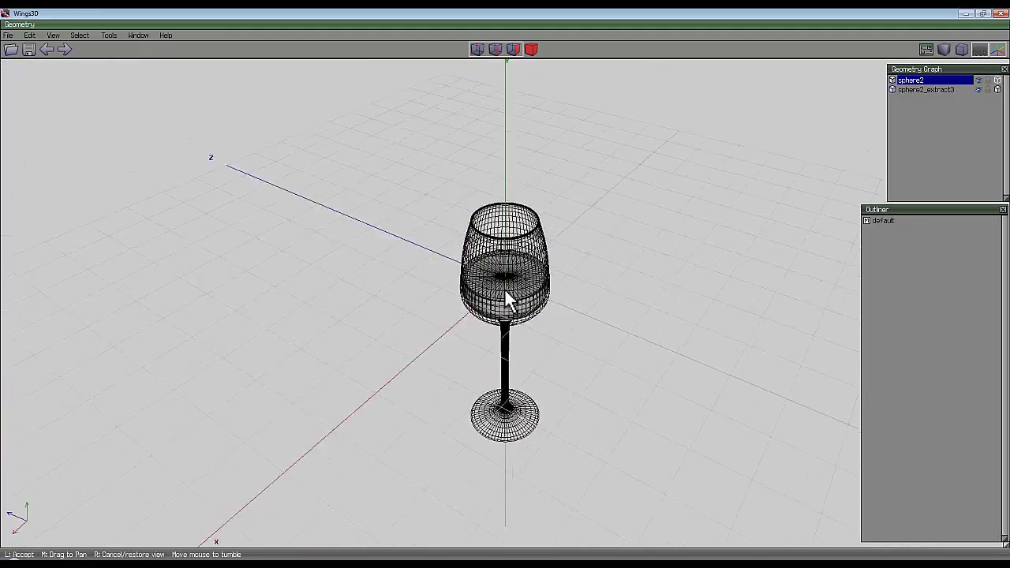
{"action": "scroll", "coordinate": [505, 290], "scroll_direction": "up", "scroll_amount": 8}
{"action": "scroll", "coordinate": [506, 290], "scroll_direction": "down", "scroll_amount": 6}
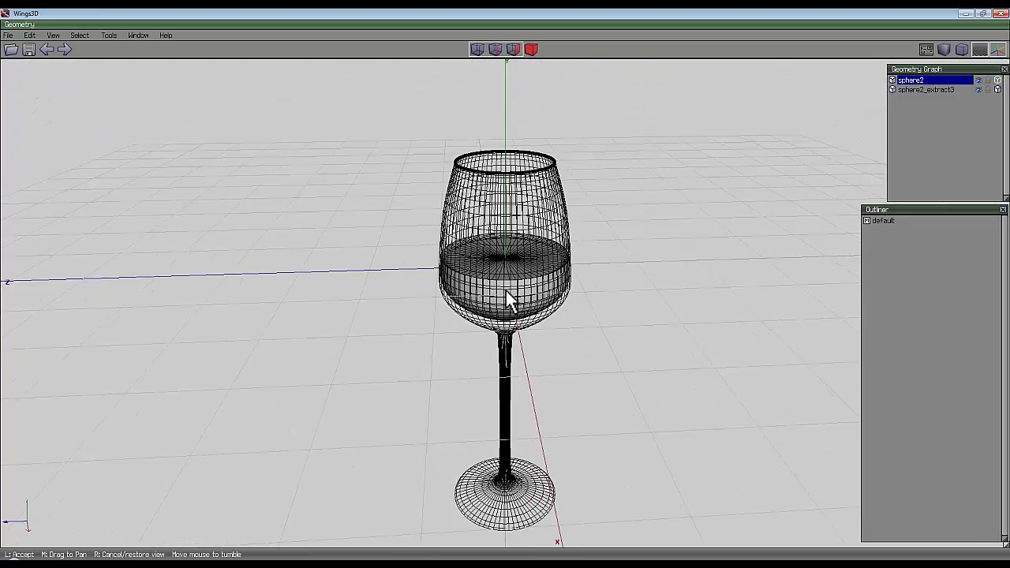
{"action": "left_click", "coordinate": [506, 300]}
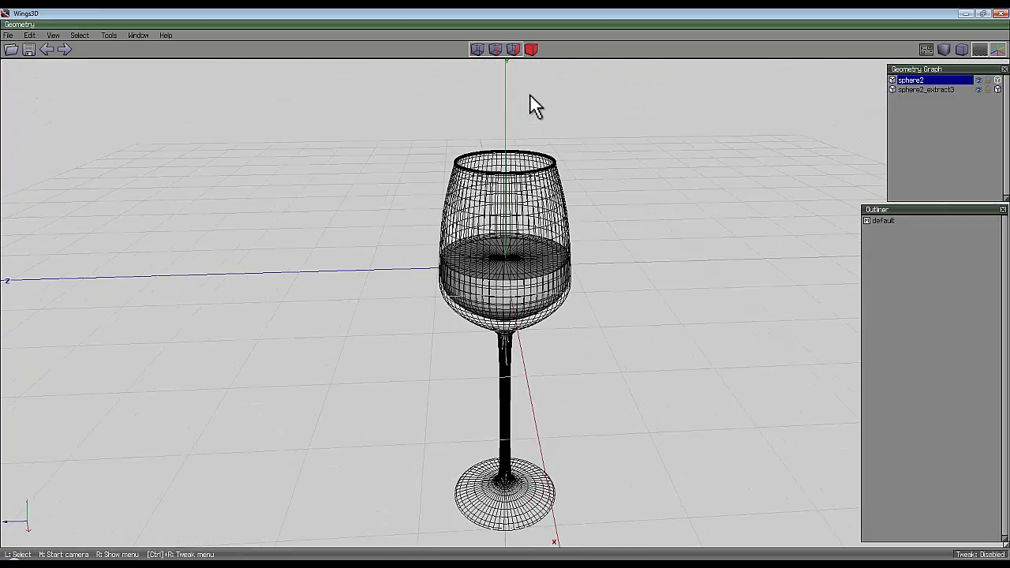
Select both the wine glass and the liquid object and smooth them together.
{"action": "left_click", "coordinate": [529, 49]}
{"action": "left_click", "coordinate": [545, 207]}
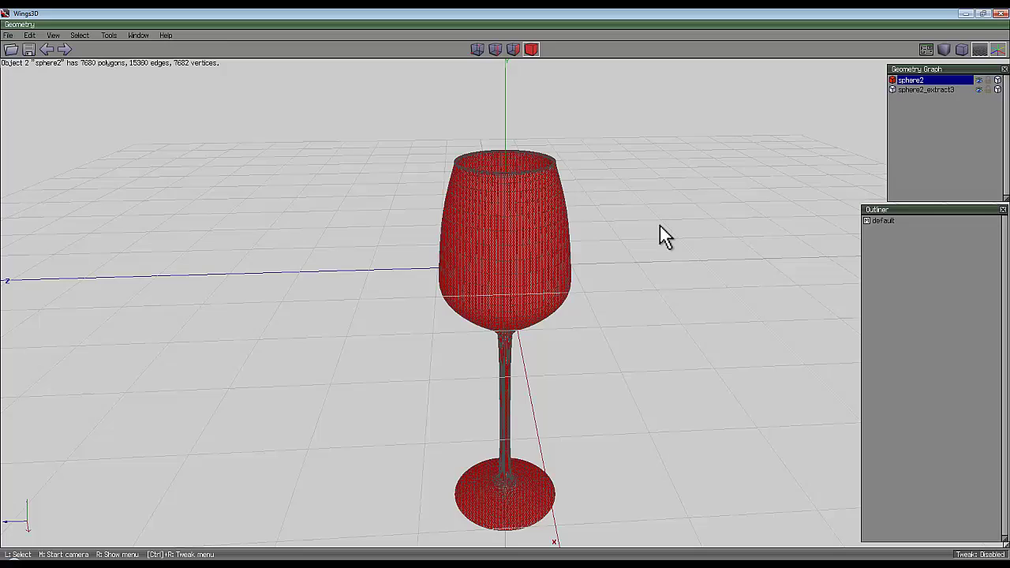
{"action": "middle_click", "coordinate": [656, 222]}
{"action": "left_click", "coordinate": [505, 287]}
{"action": "left_click", "coordinate": [535, 270]}
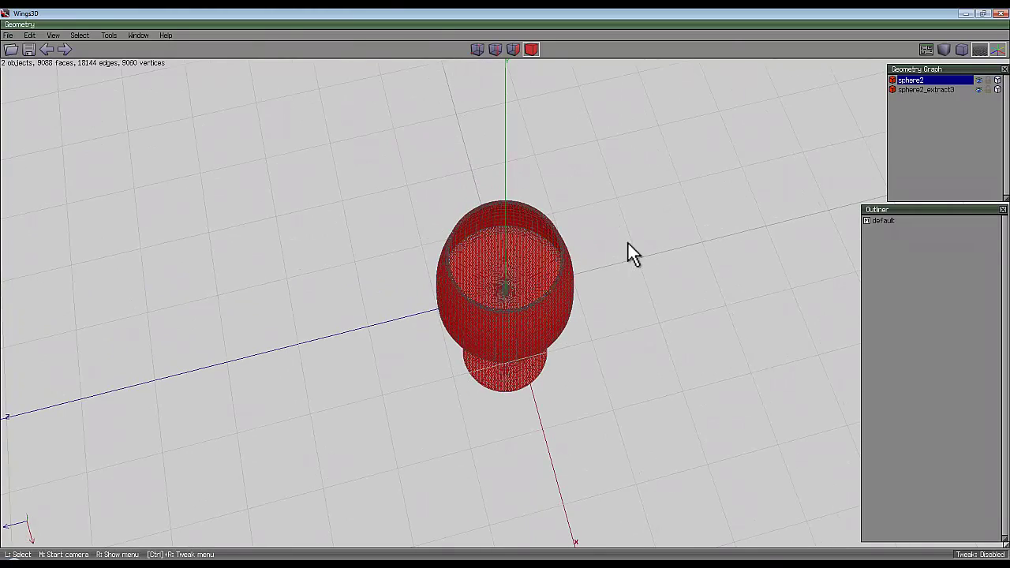
{"action": "mouse_move", "coordinate": [633, 257]}
{"action": "middle_mouse_down"}
{"action": "mouse_move", "coordinate": [505, 289]}
{"action": "mouse_move", "coordinate": [630, 252]}
{"action": "middle_mouse_up"}
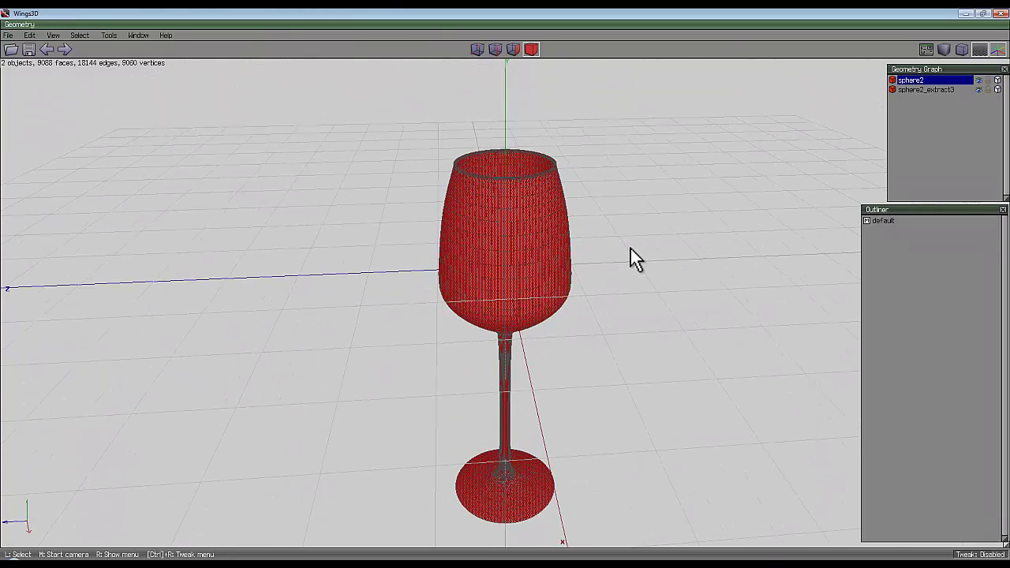
{"action": "key", "text": "s"}
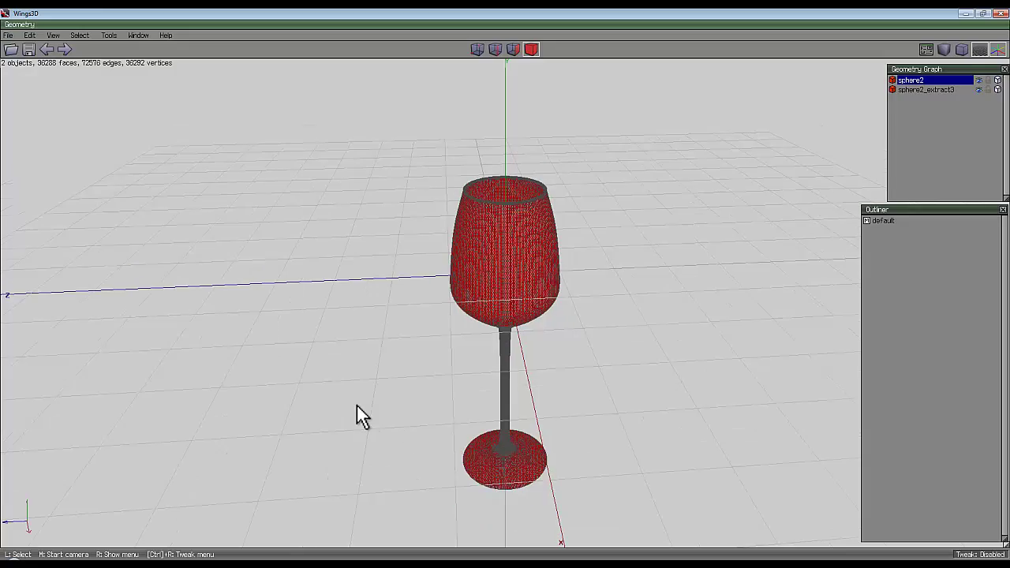
Examine the smoothed glass and liquid from below, above and the side, clearing the selection for an unobstructed view.
{"action": "middle_click_drag", "start_coordinate": [347, 408], "coordinate": [506, 298]}
{"action": "scroll", "coordinate": [505, 290], "scroll_direction": "up", "scroll_amount": 5}
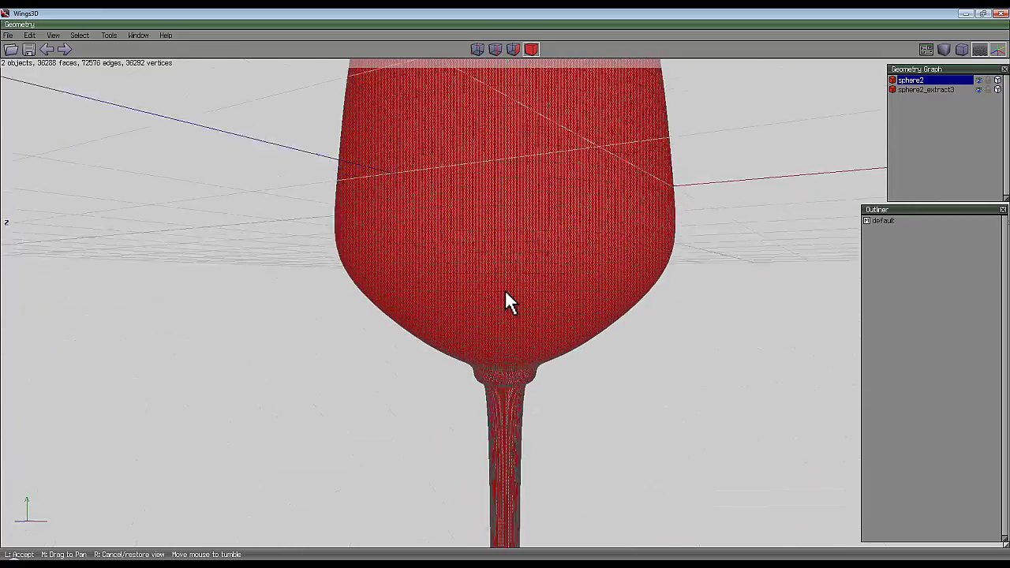
{"action": "scroll", "coordinate": [505, 290], "scroll_direction": "down", "scroll_amount": 2}
{"action": "left_click", "coordinate": [505, 290]}
{"action": "middle_click", "coordinate": [747, 380]}
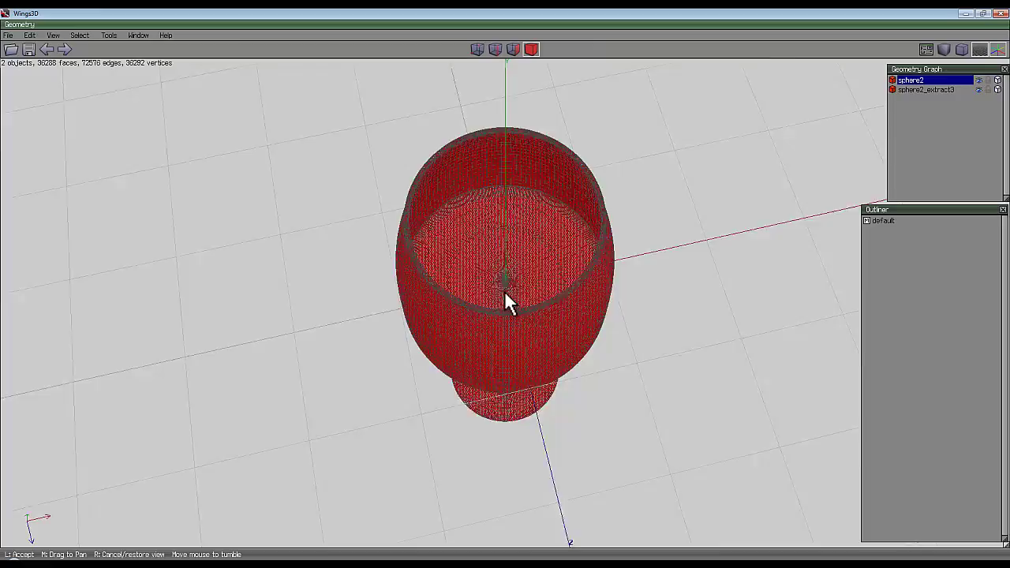
{"action": "left_click", "coordinate": [504, 289]}
{"action": "left_click", "coordinate": [505, 288]}
{"action": "middle_click", "coordinate": [505, 288]}
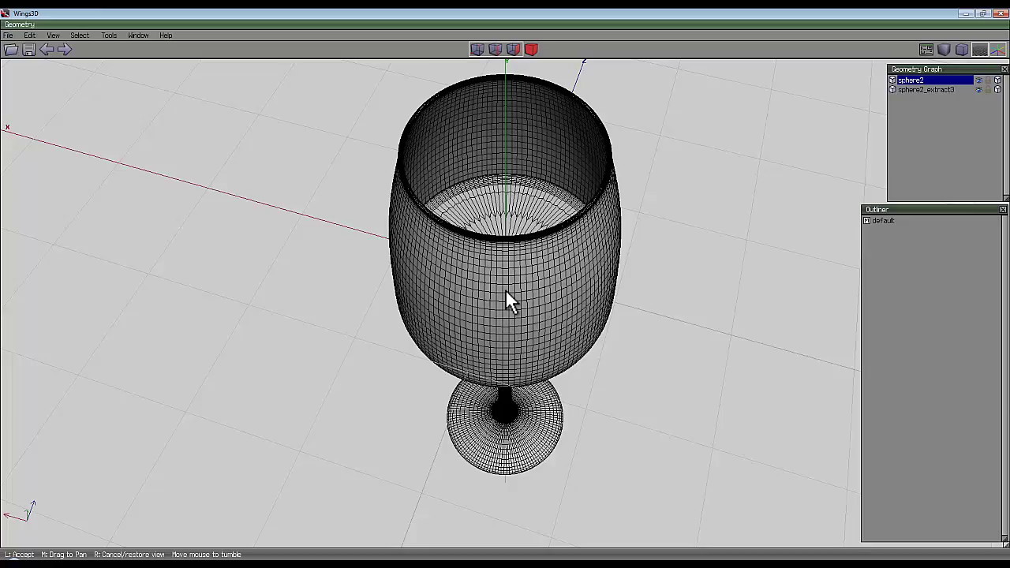
{"action": "scroll", "coordinate": [506, 289], "scroll_direction": "down", "scroll_amount": 6}
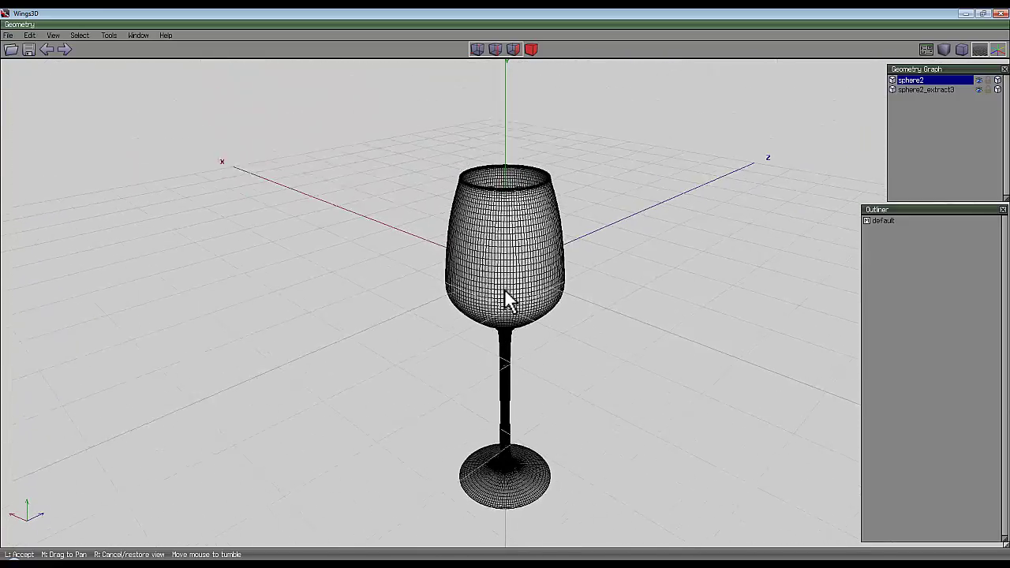
{"action": "left_click", "coordinate": [505, 289]}
{"action": "middle_click", "coordinate": [629, 325]}
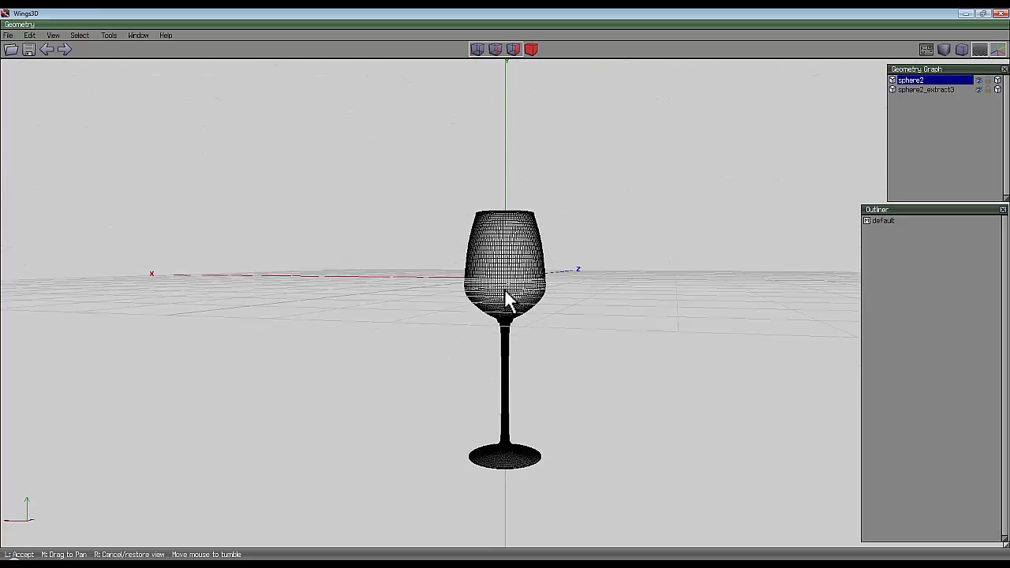
{"action": "left_click", "coordinate": [506, 292]}
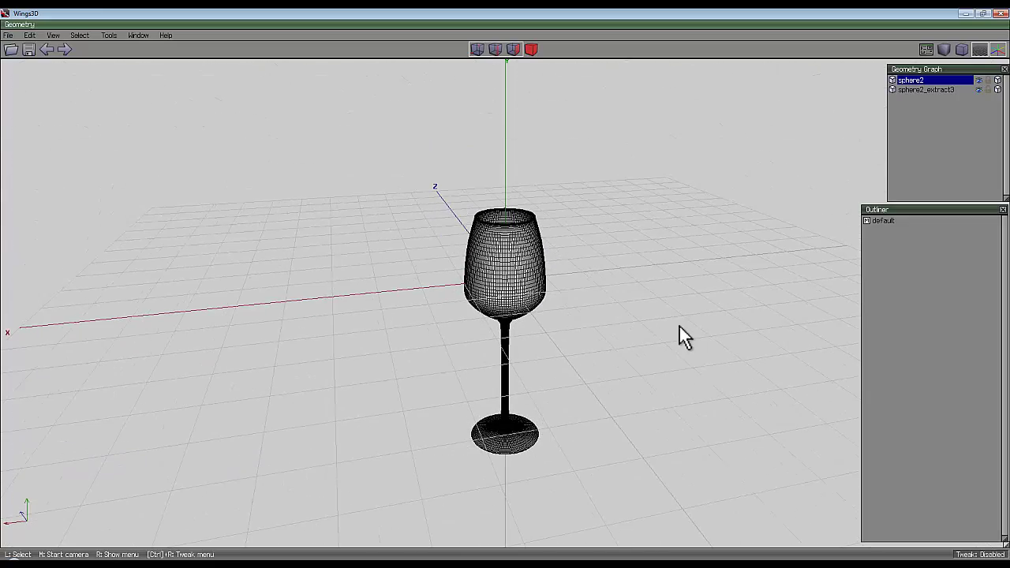